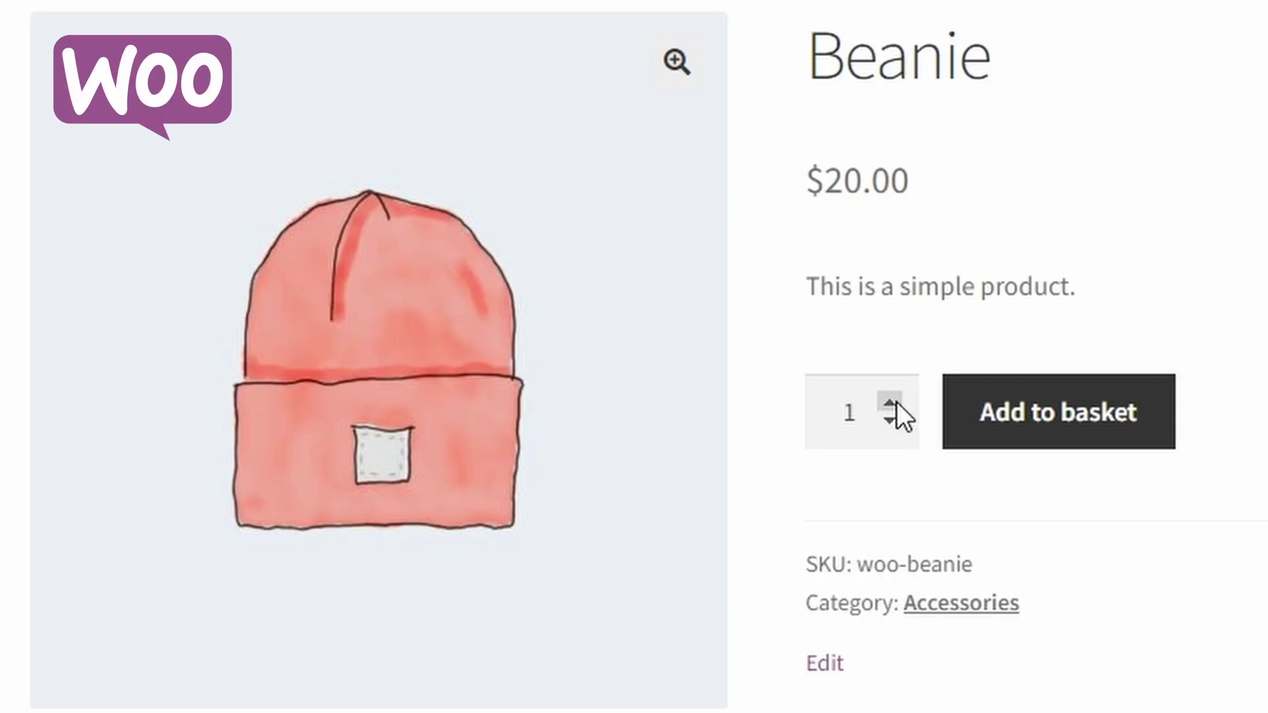
# Raise the Beanie quantity repeatedly up to 45, showing no maximum stops it.
pyautogui.click(891, 403)
pyautogui.click(891, 403)
pyautogui.click(891, 403)
pyautogui.click(891, 403)
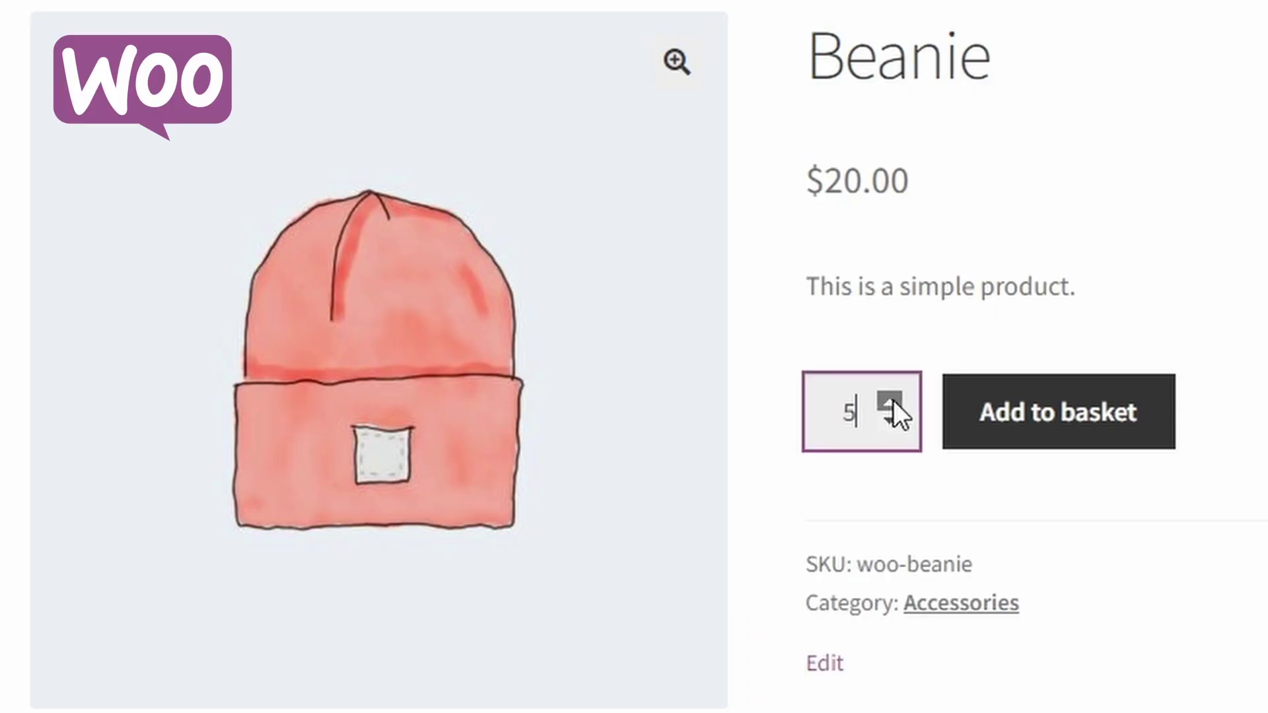
pyautogui.moveTo(891, 403); pyautogui.dragTo(891, 403)
pyautogui.click(892, 401)
pyautogui.click(892, 401)
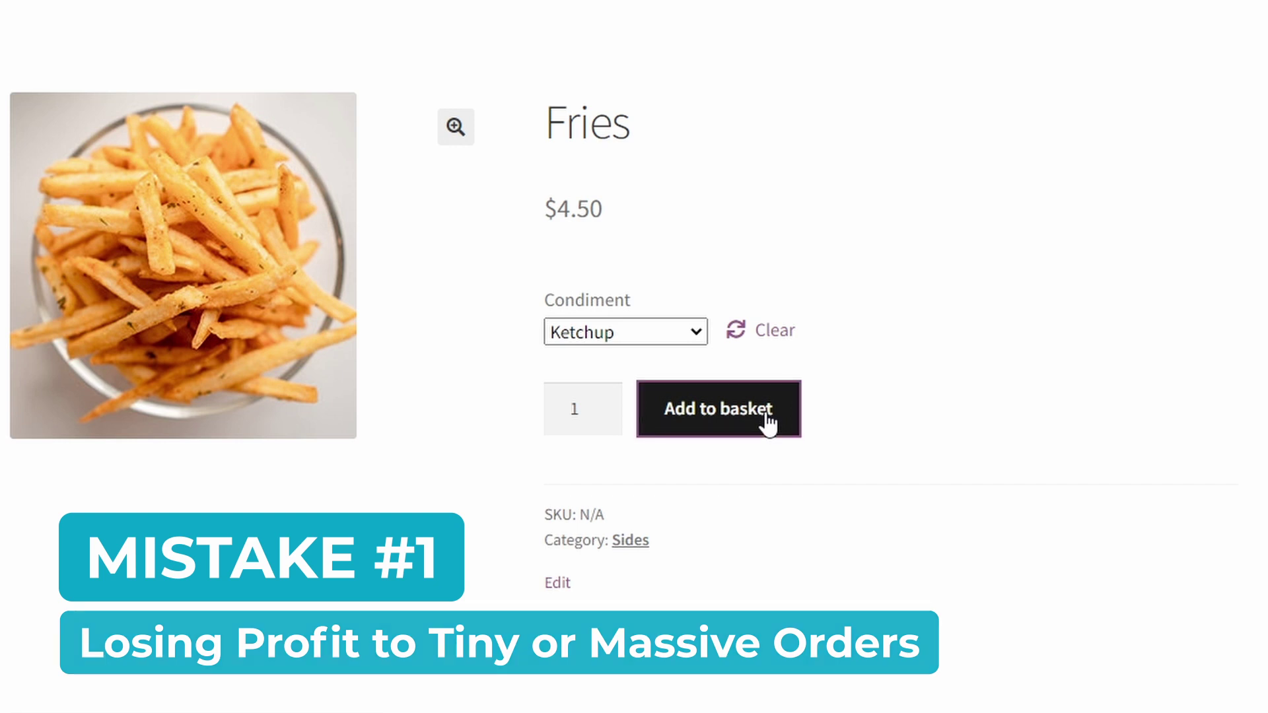
# Add the Ketchup Fries to the basket.
pyautogui.click(768, 423)
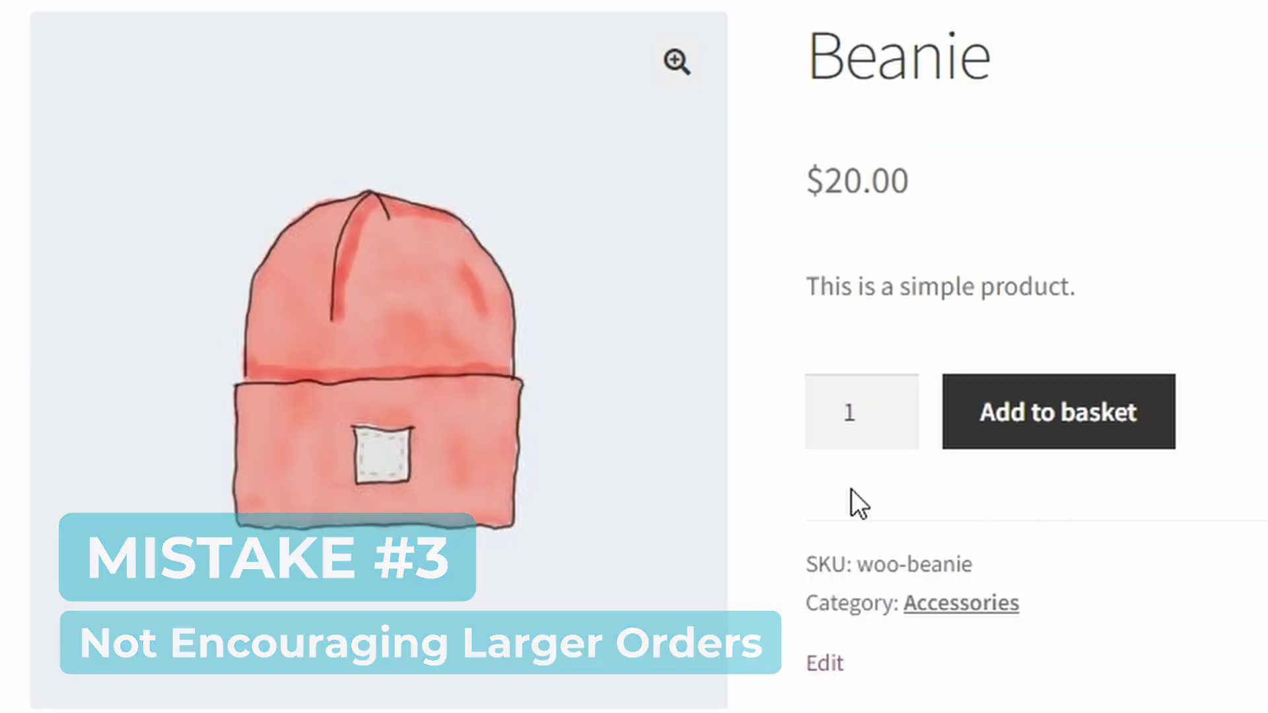
# Nudge the Beanie quantity up to 3 and back to 1, then update the basket to 2 Sunglasses.
pyautogui.click(890, 406)
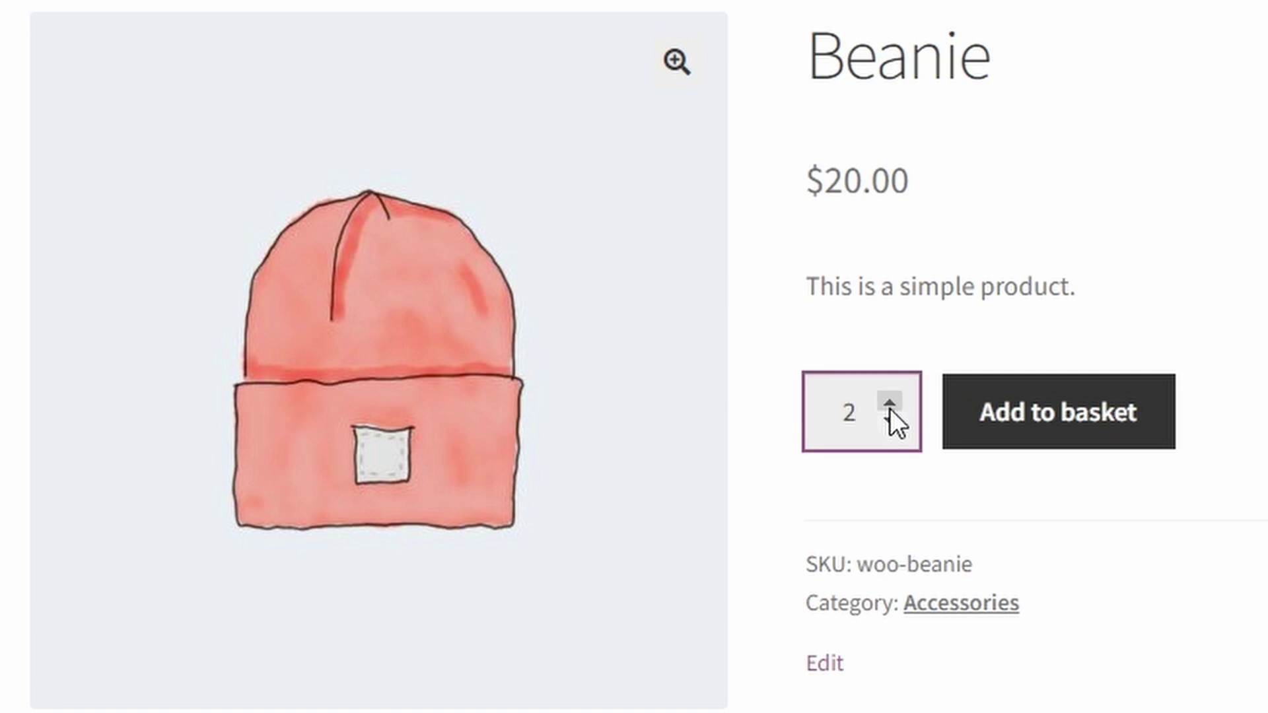
pyautogui.click(890, 405)
pyautogui.click(894, 427)
pyautogui.click(895, 427)
pyautogui.click(976, 494)
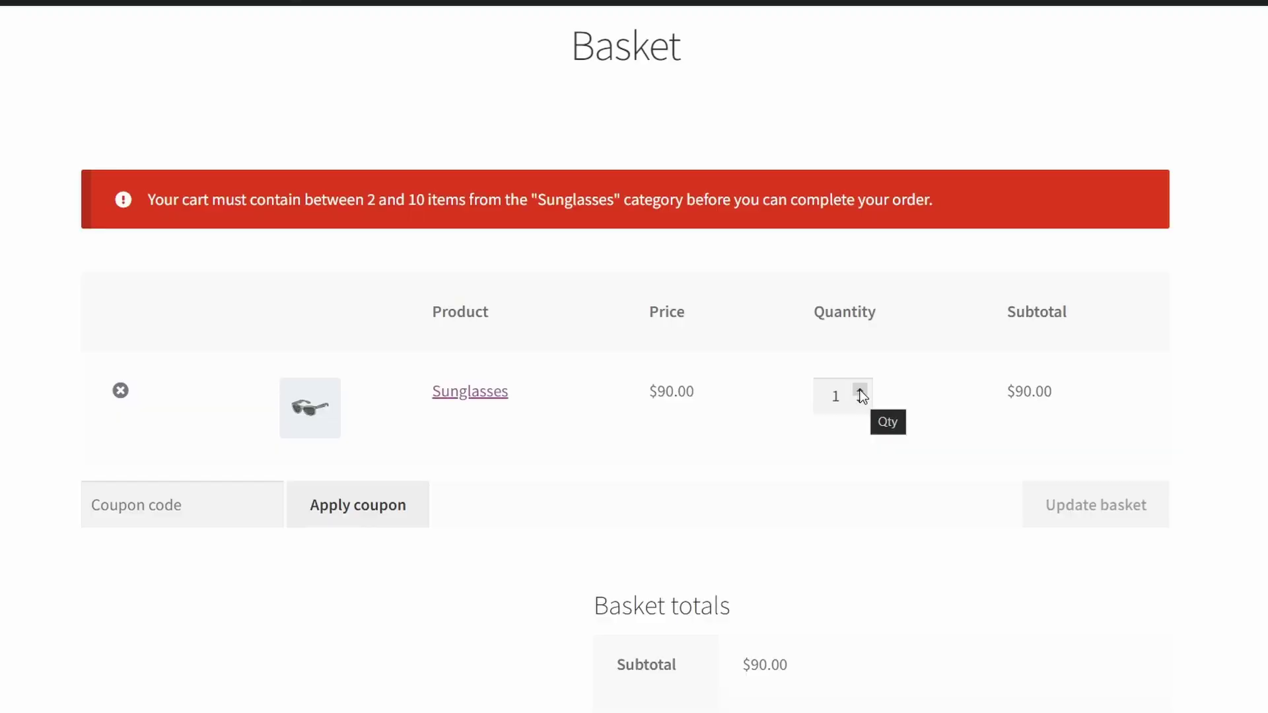
pyautogui.click(860, 394)
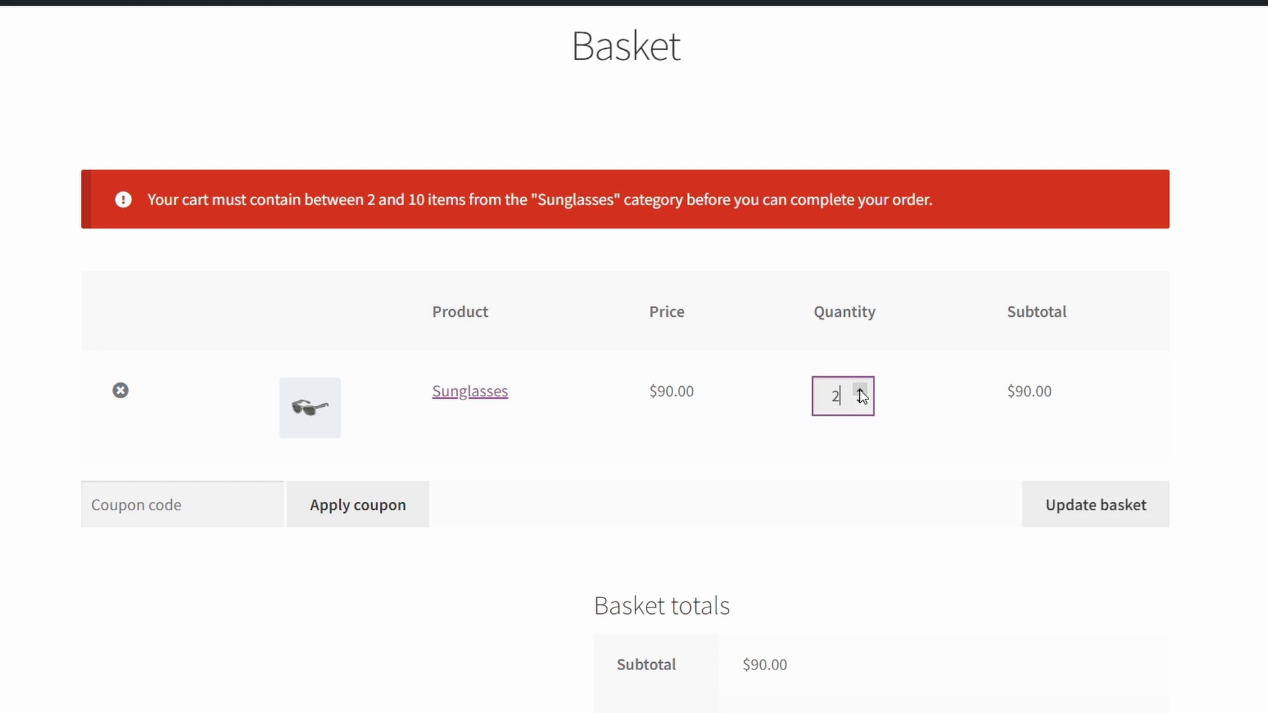
pyautogui.click(1099, 514)
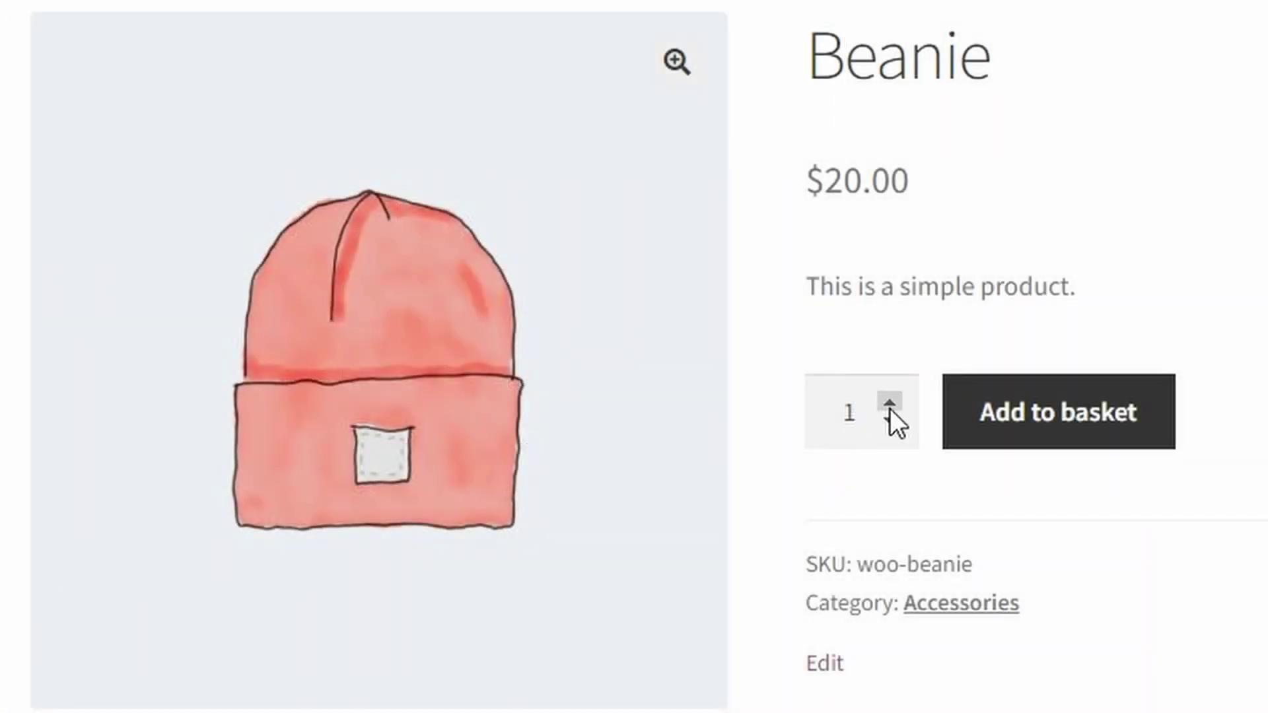
# Use the spinner to take the Beanie quantity up to 3 and back to 2.
pyautogui.click(889, 408)
pyautogui.click(890, 402)
pyautogui.click(894, 427)
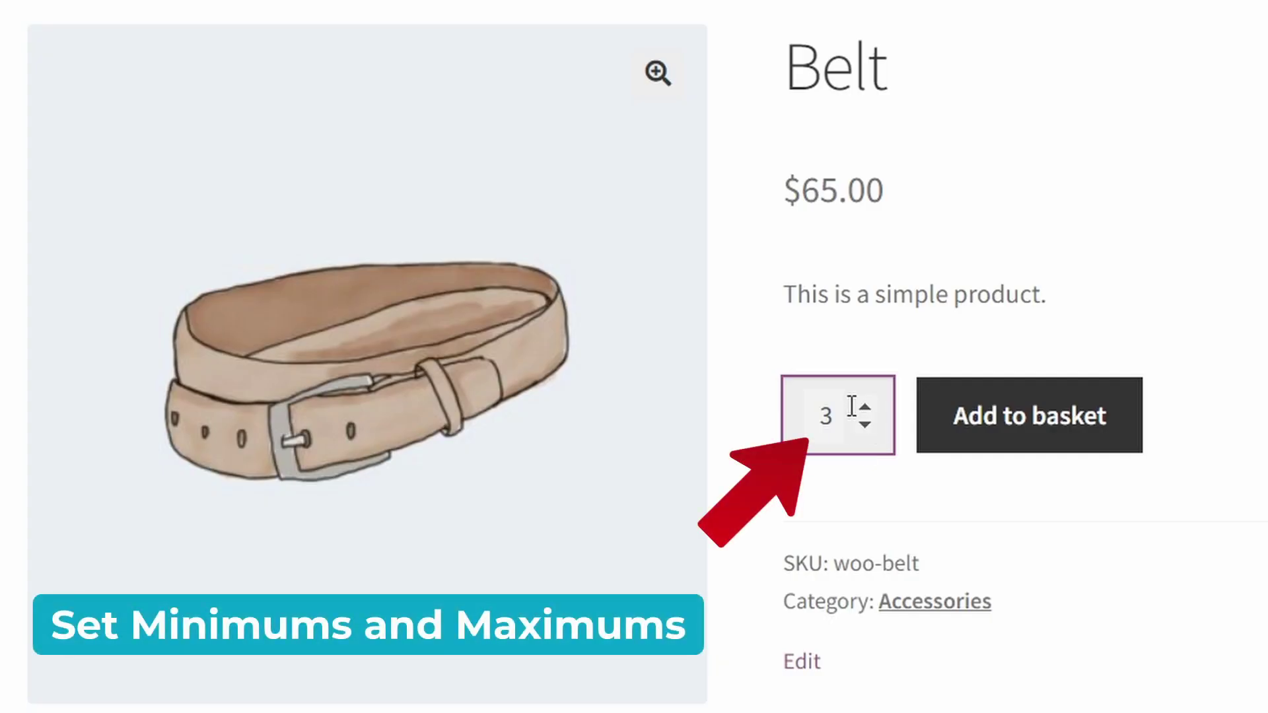
# Select the Belt quantity and change Beanie's quantity in the product table's Buy column.
pyautogui.doubleClick(856, 424)
pyautogui.doubleClick(1115, 153)
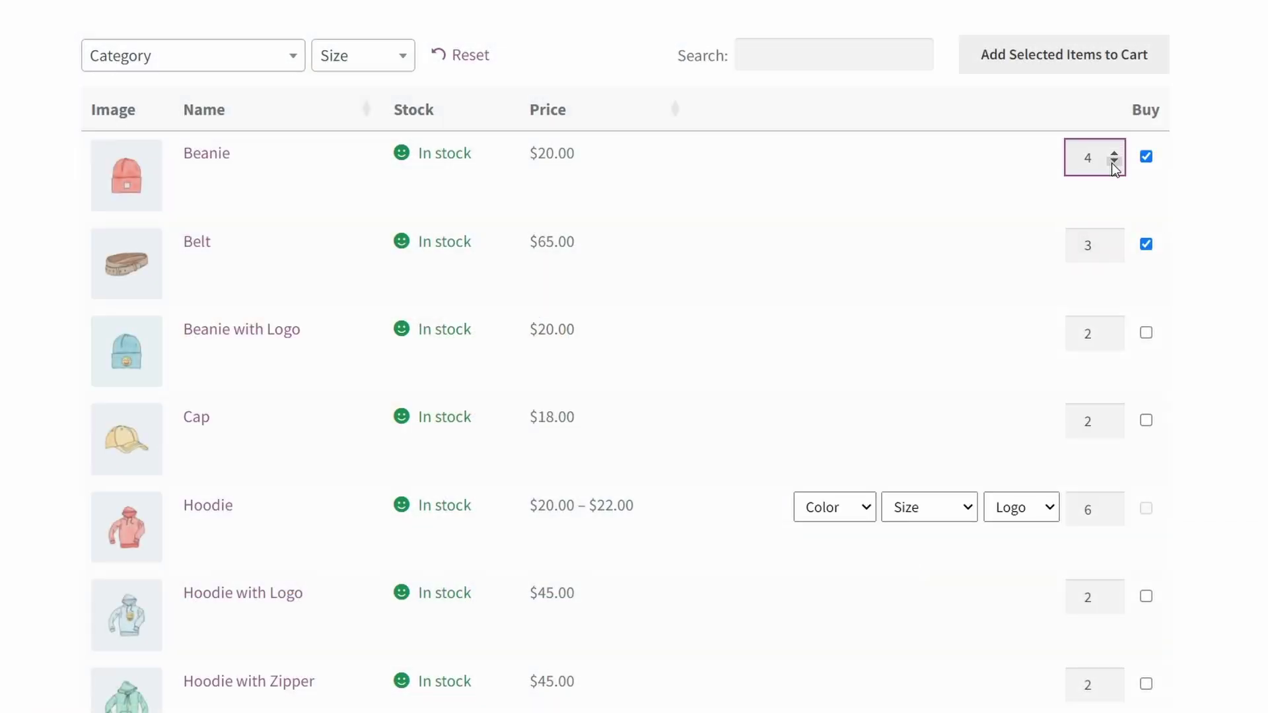
pyautogui.click(1114, 154)
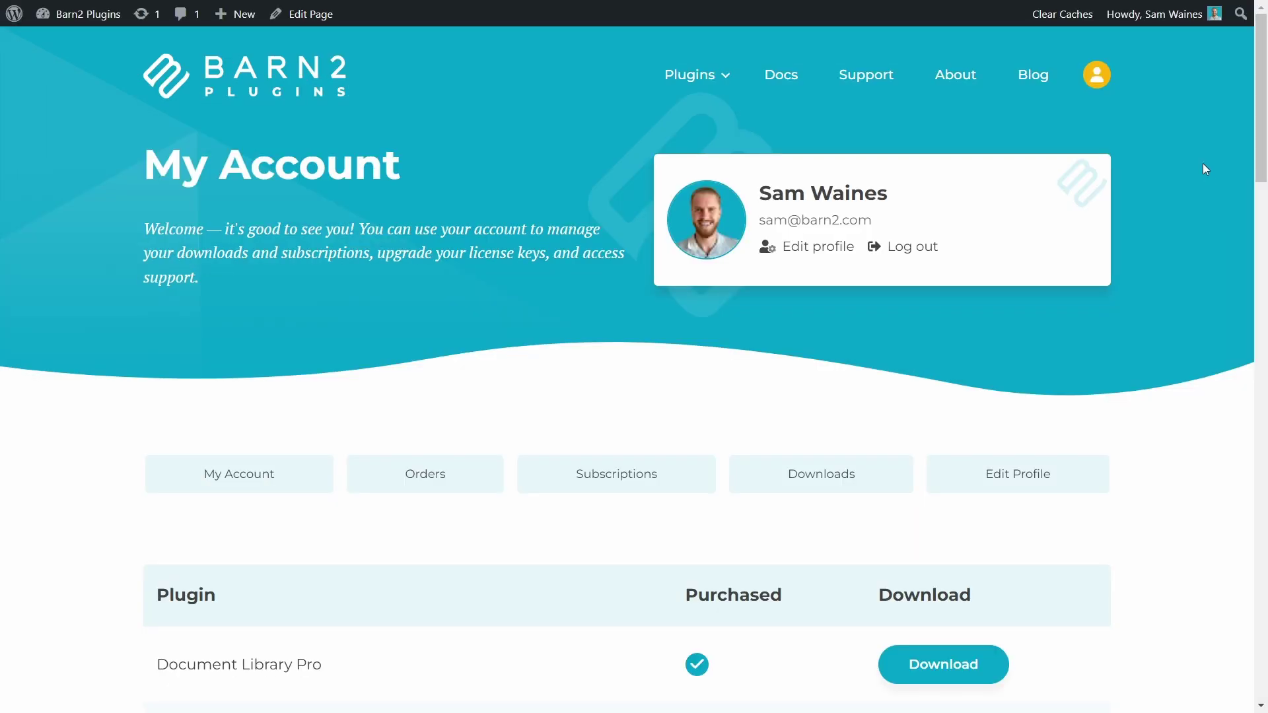
# Scroll the downloads list and download the WooCommerce Quantity Manager plugin.
pyautogui.moveTo(1264, 104); pyautogui.dragTo(1265, 458)
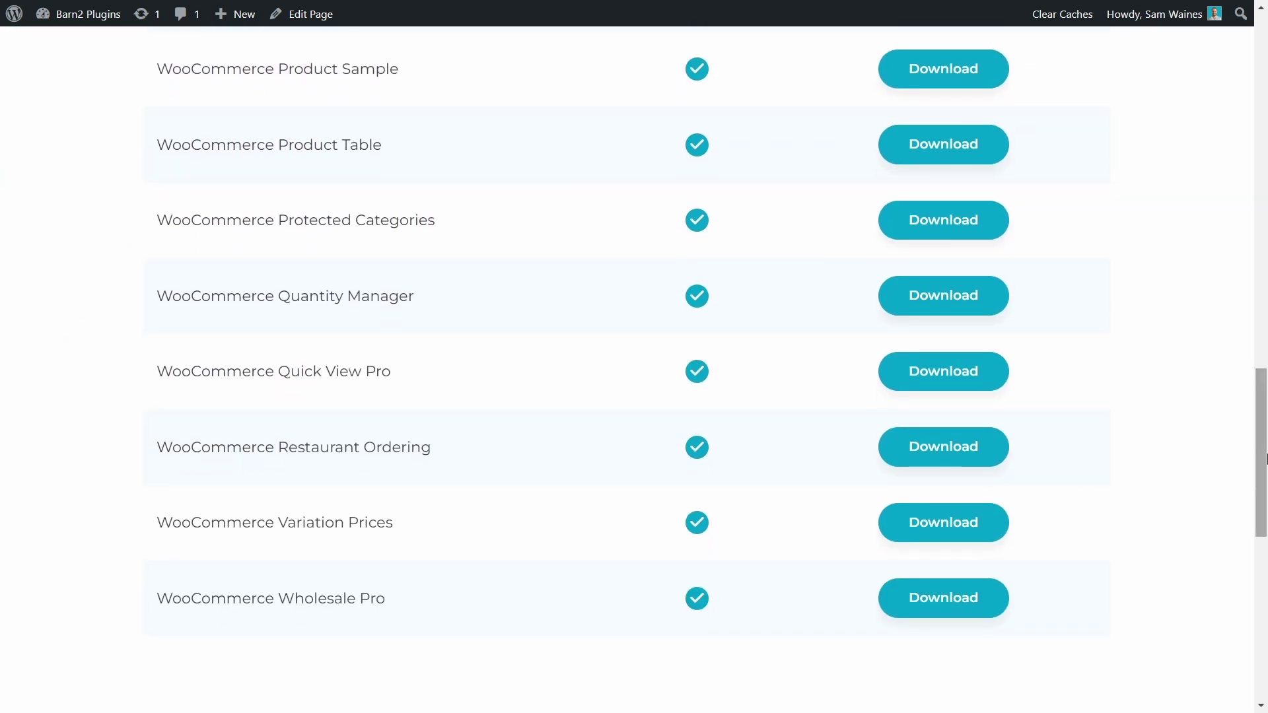
pyautogui.click(956, 301)
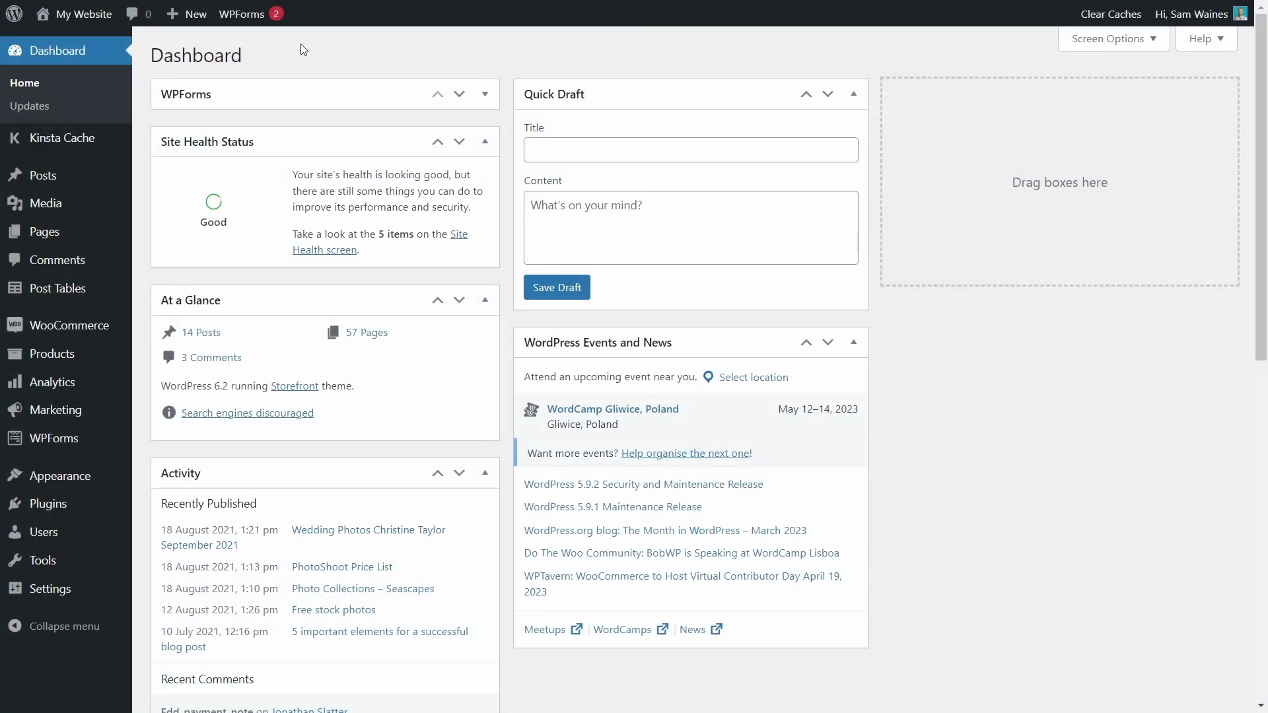
# Upload woocommerce-quantity-manager.zip through Plugins > Add New, install it, and activate it.
pyautogui.moveTo(56, 512)
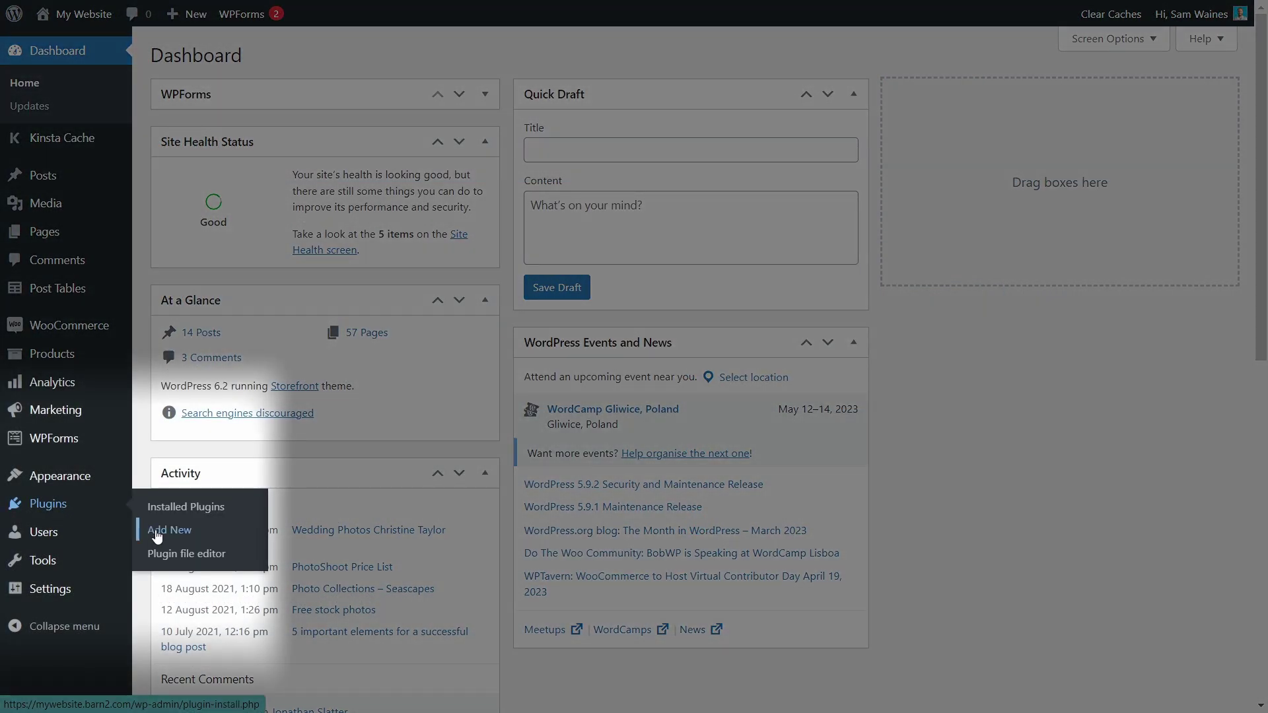
pyautogui.click(158, 533)
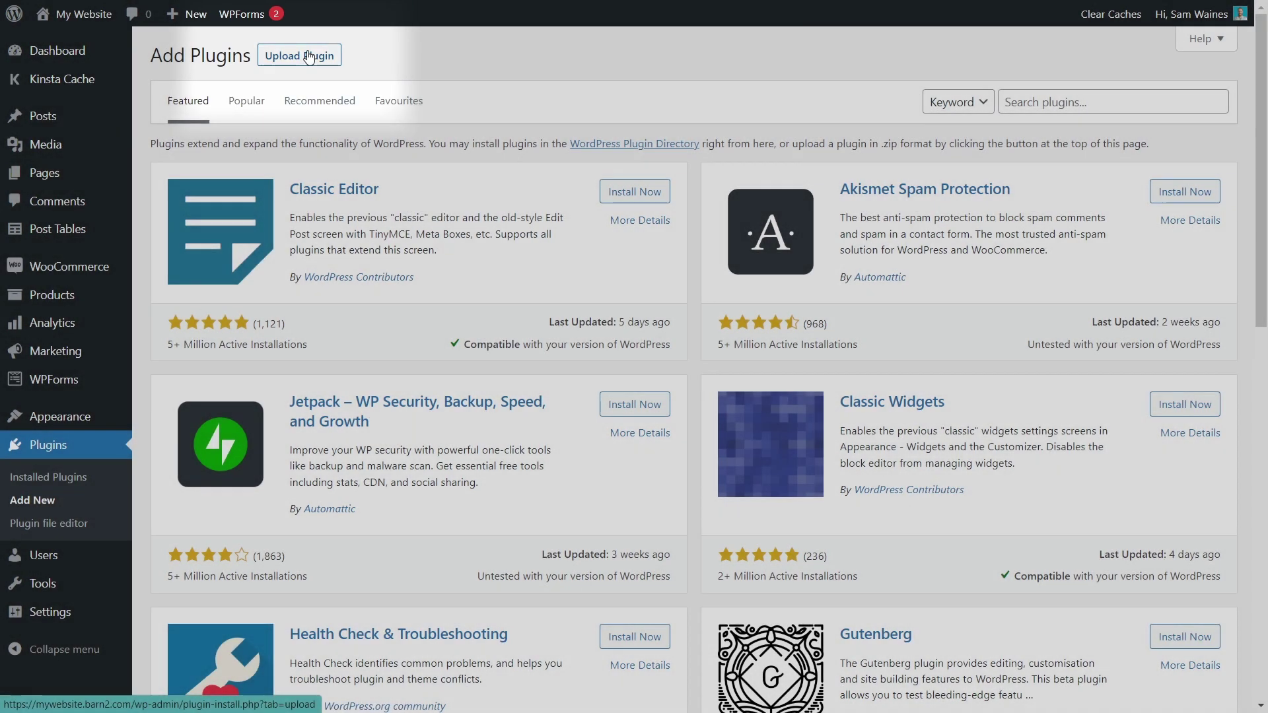
pyautogui.click(308, 57)
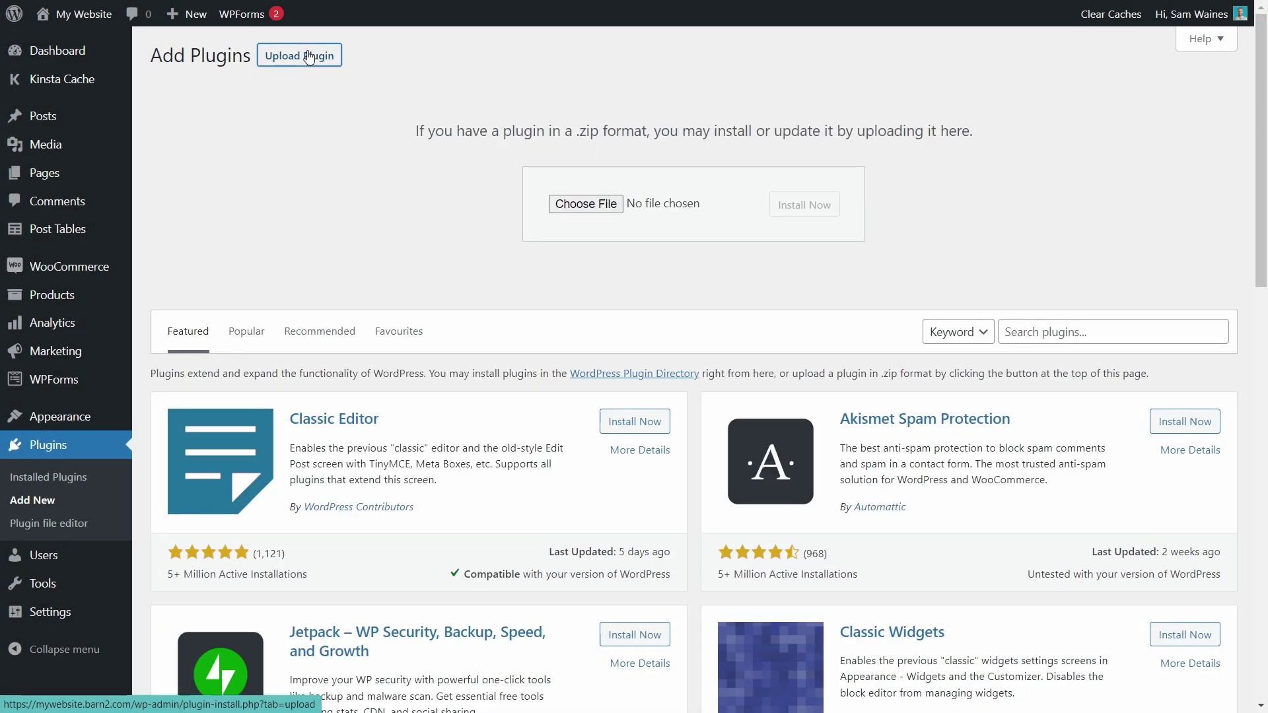
pyautogui.click(586, 206)
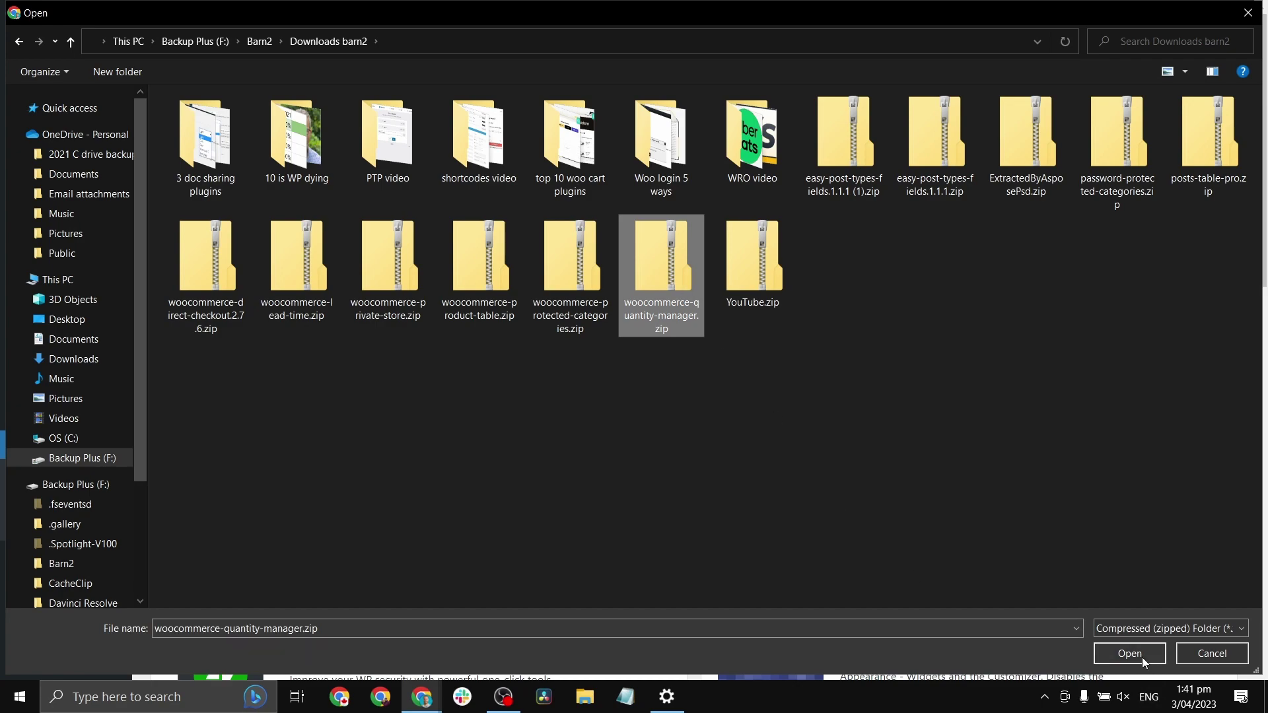
pyautogui.click(1130, 654)
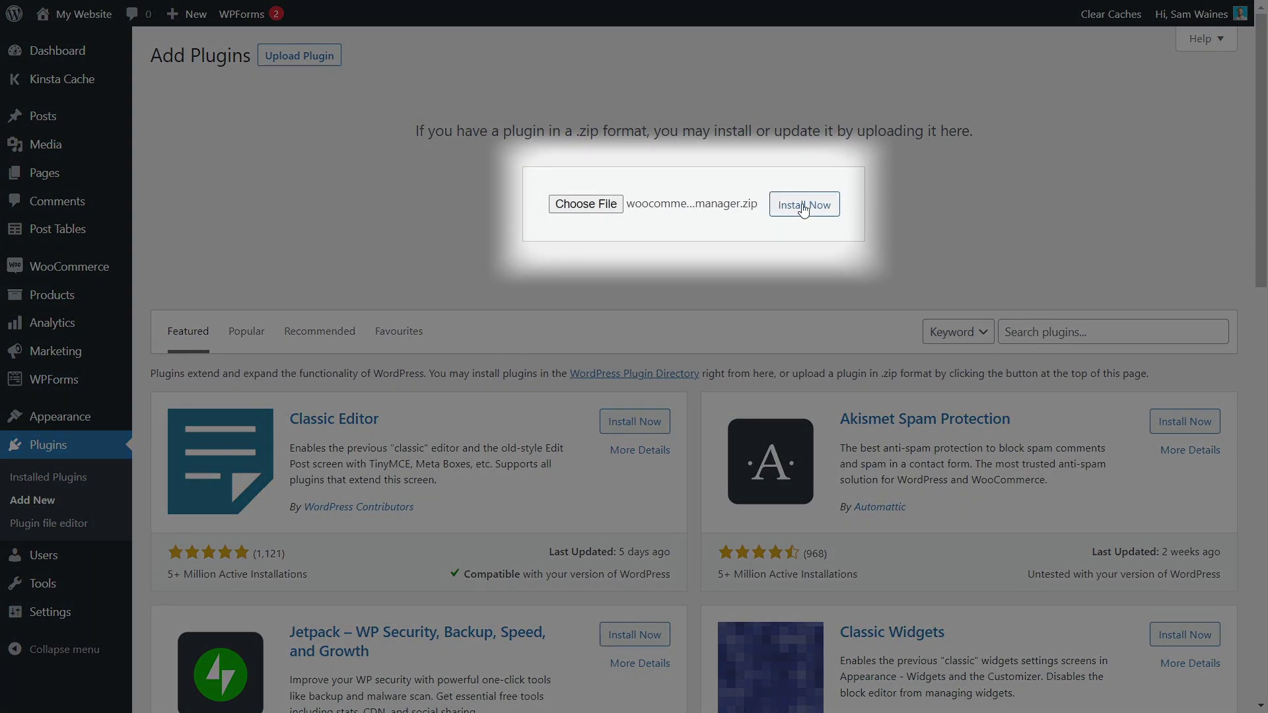
pyautogui.click(803, 207)
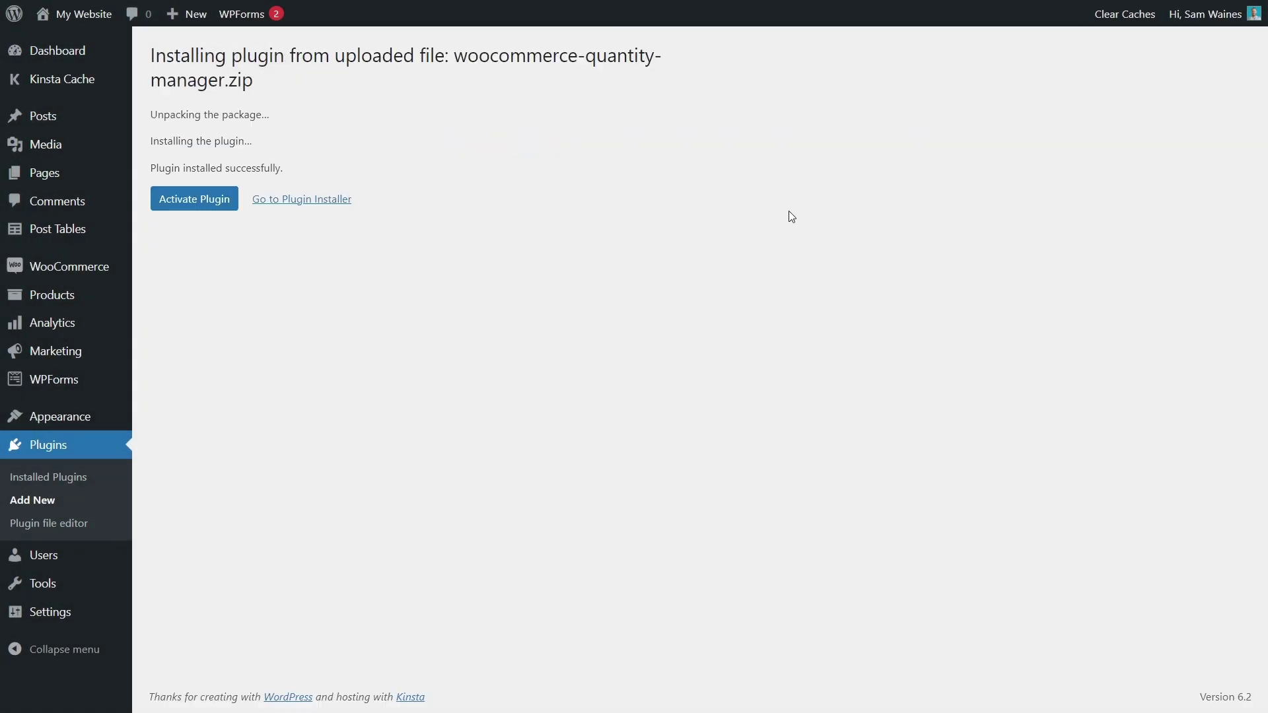
pyautogui.click(198, 212)
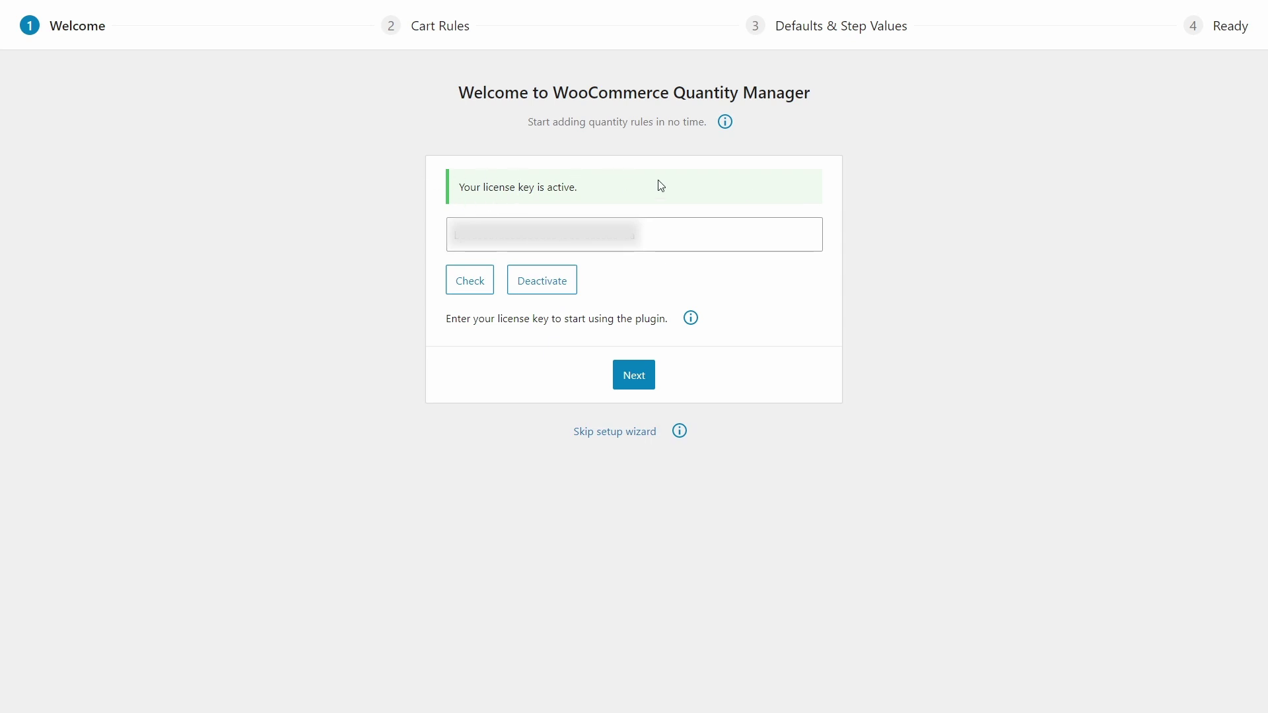
# Move past the setup wizard's Welcome step to the Cart Rules step.
pyautogui.click(628, 374)
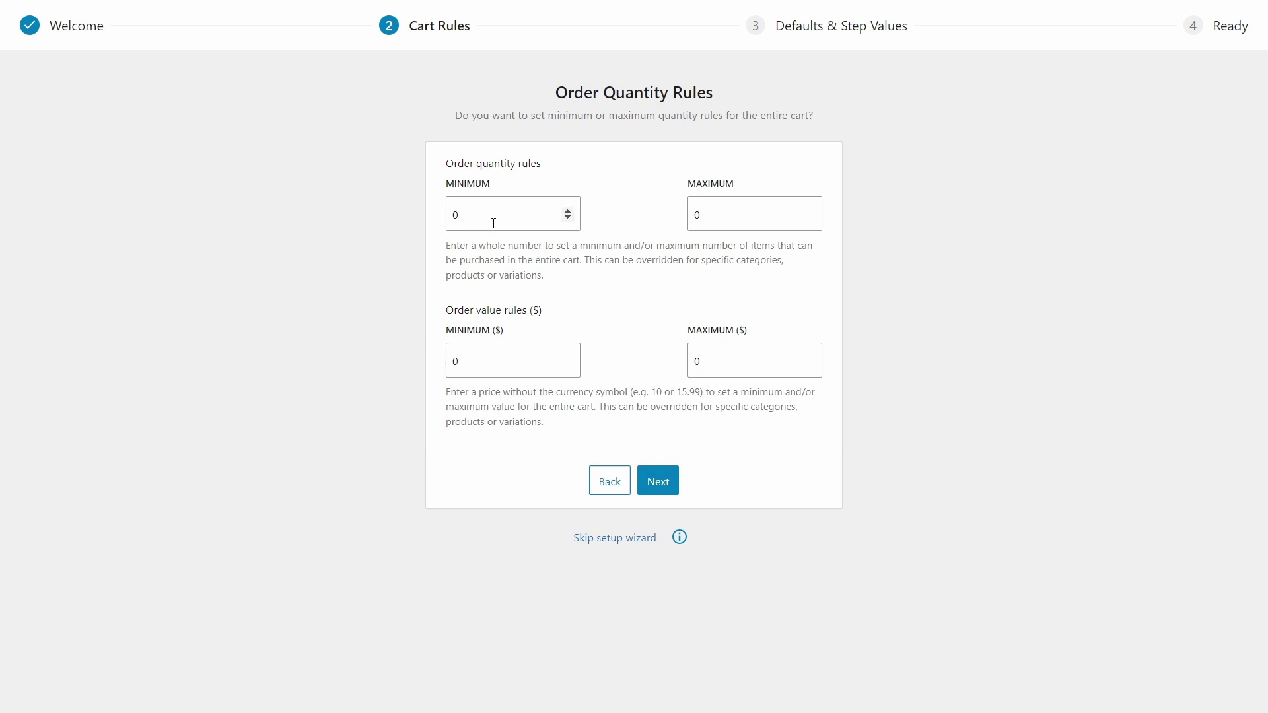
# Set cart rules to 2–50 items per order and an order value of $20–$1000.
pyautogui.click(567, 212)
pyautogui.click(471, 359)
pyautogui.moveTo(471, 359); pyautogui.dragTo(436, 369)
pyautogui.write('20')
pyautogui.click(436, 368)
pyautogui.moveTo(716, 214); pyautogui.dragTo(683, 222)
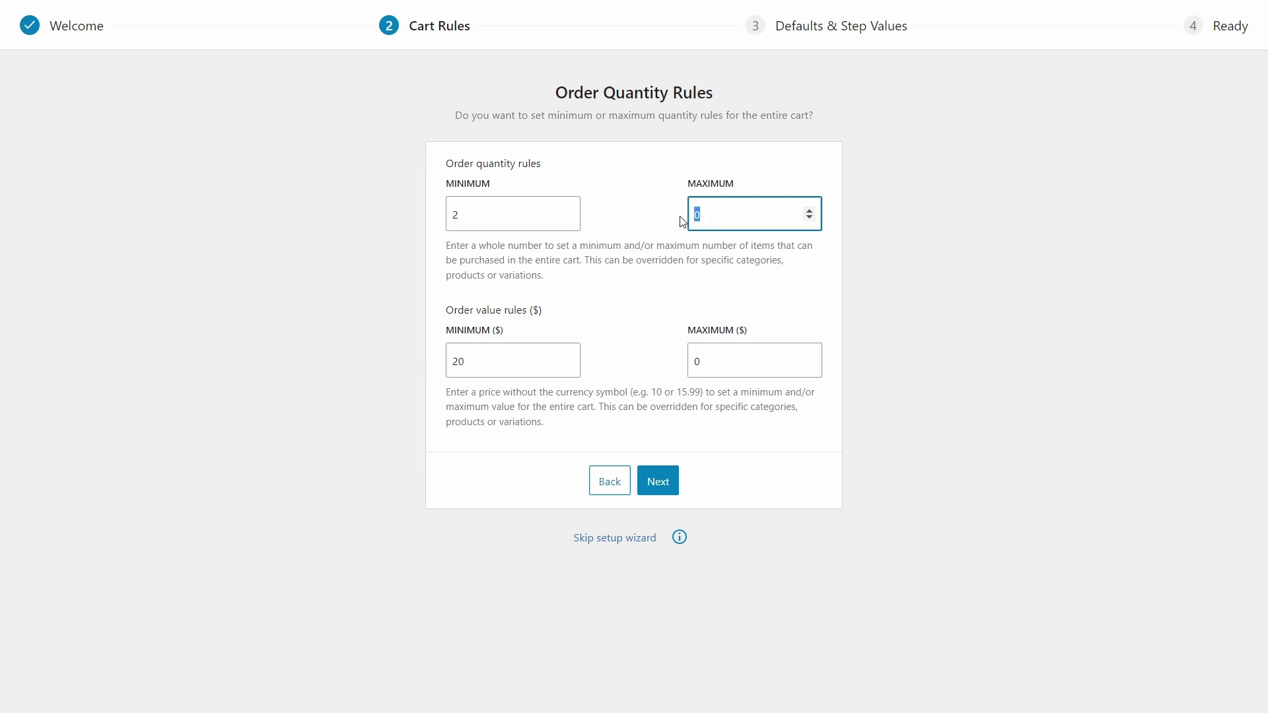
pyautogui.write('50')
pyautogui.moveTo(727, 362); pyautogui.dragTo(665, 361)
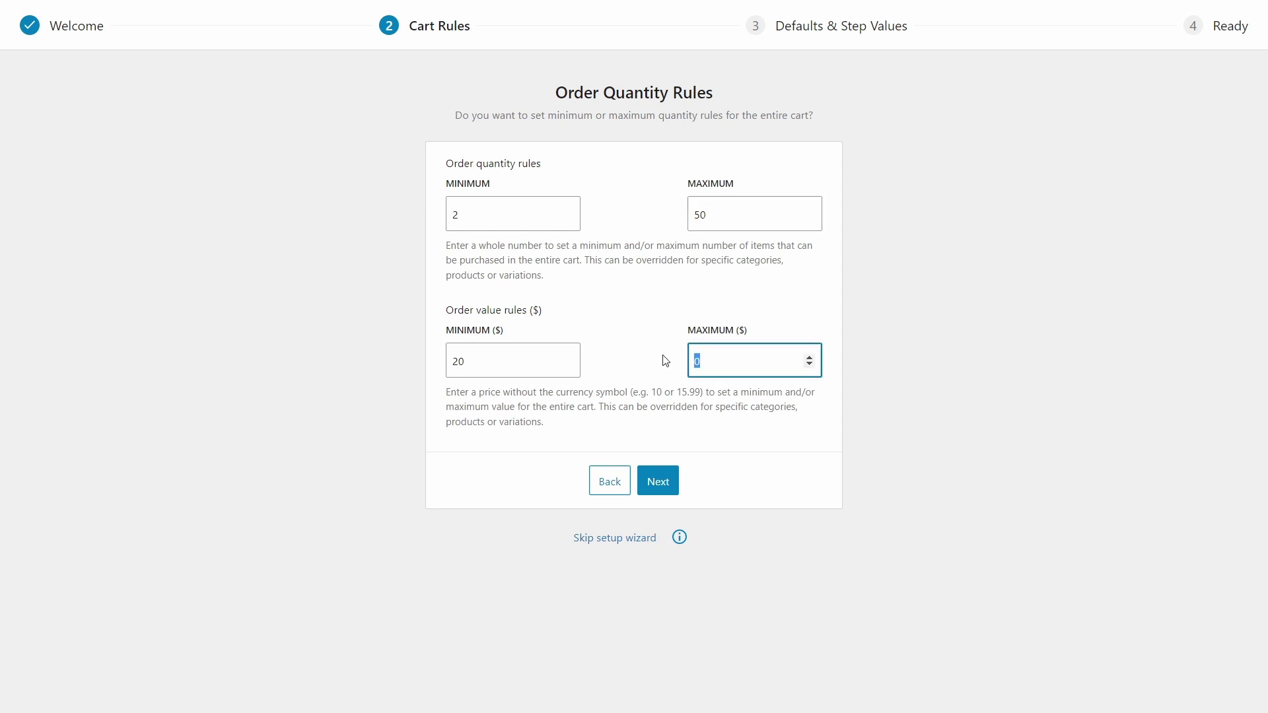
pyautogui.write('1000')
pyautogui.click(675, 490)
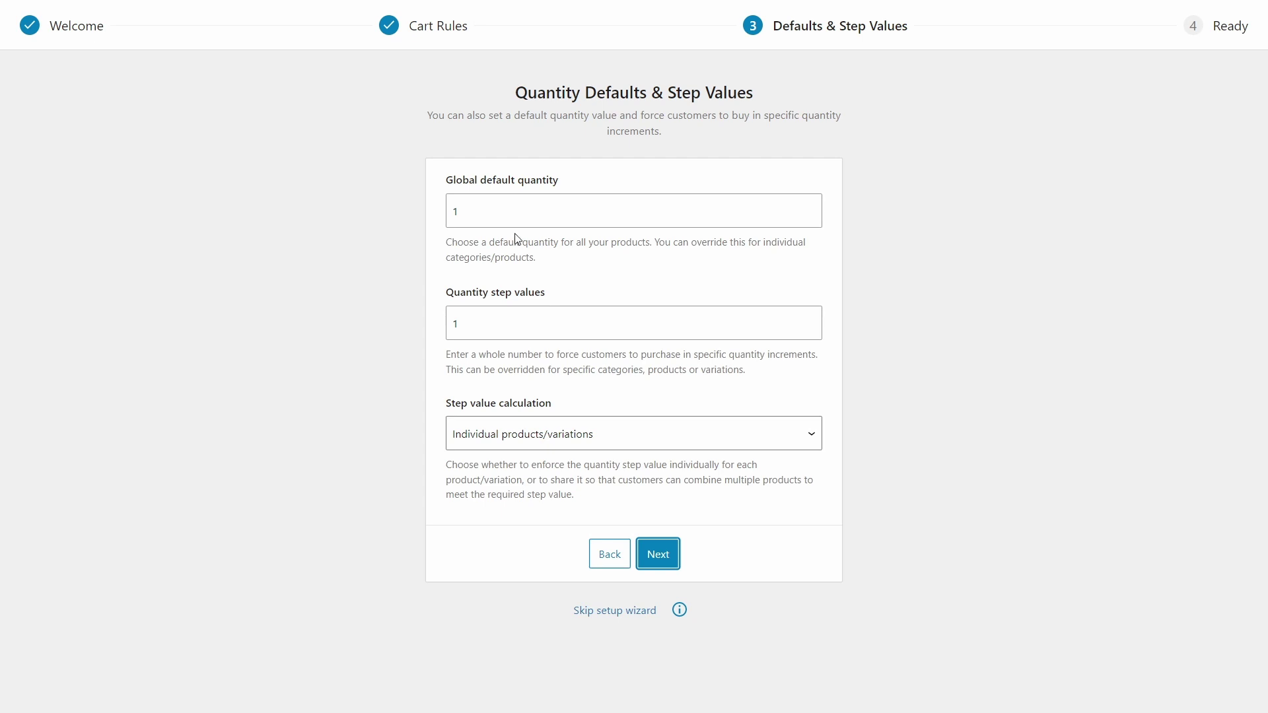
# Set the global default quantity to 2.
pyautogui.moveTo(475, 212); pyautogui.dragTo(451, 212)
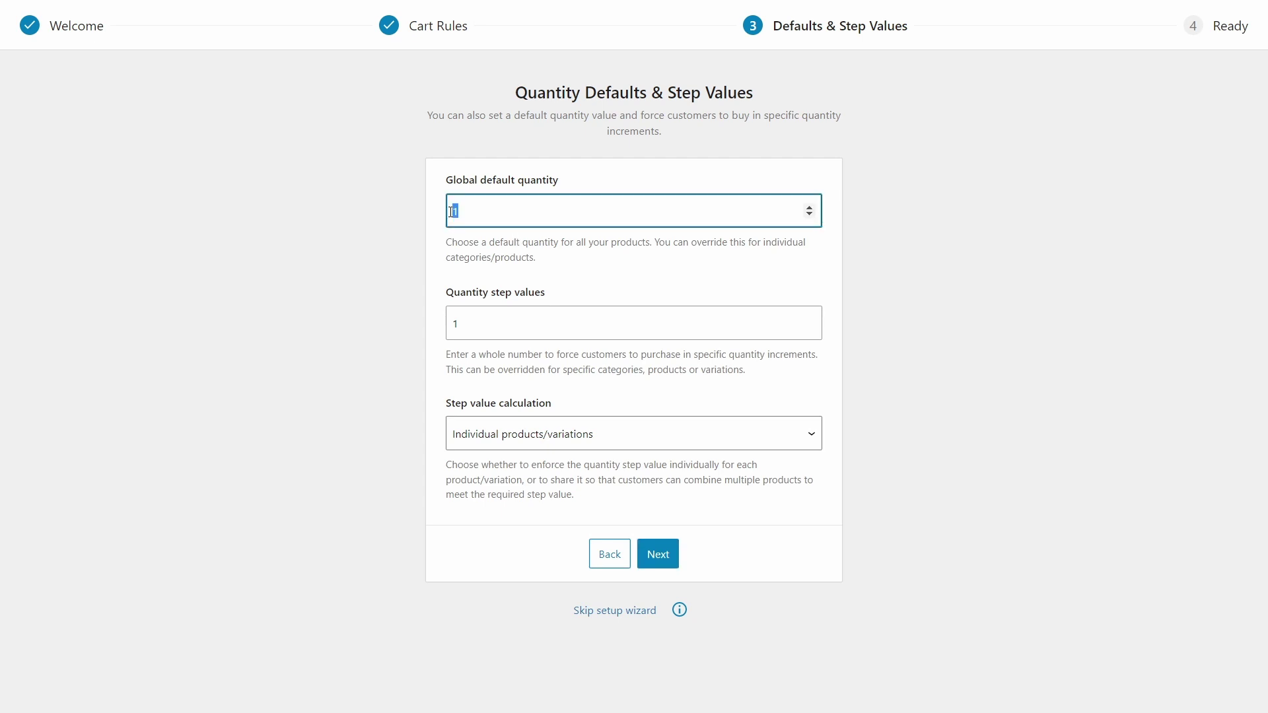
pyautogui.write('2')
pyautogui.click(579, 282)
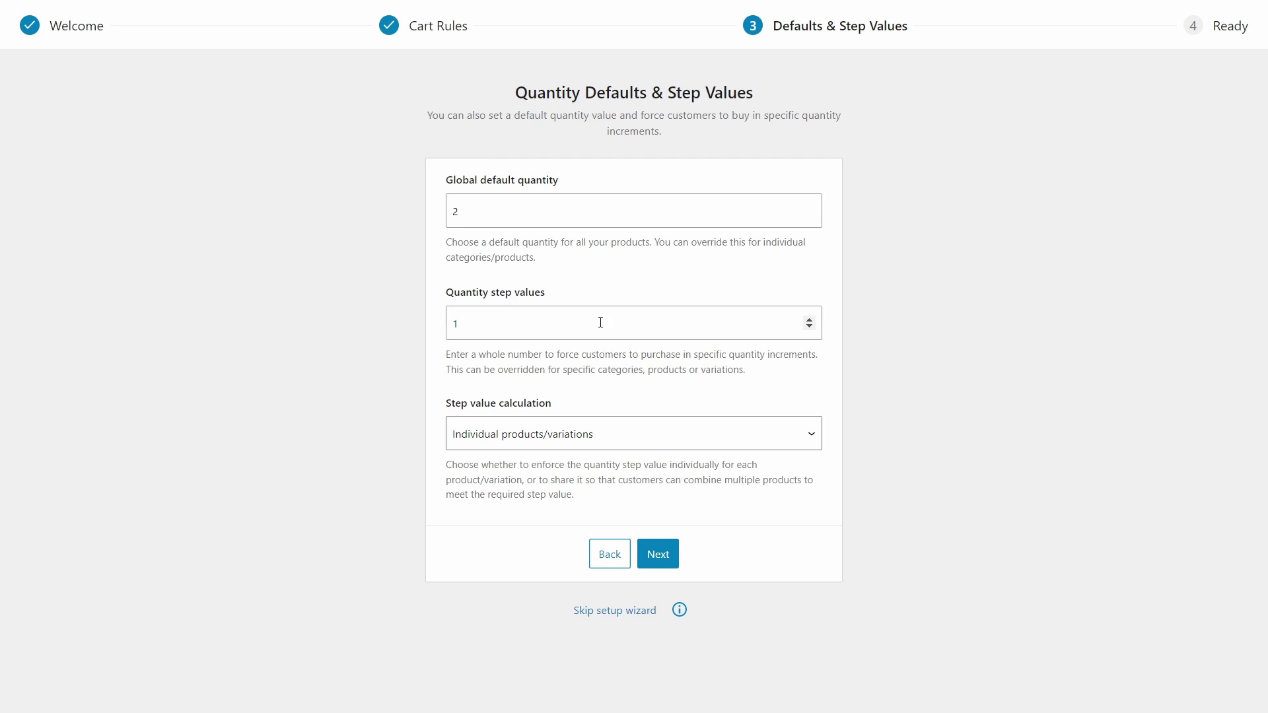
# Set the quantity step value to 2, after briefly entering 6.
pyautogui.moveTo(601, 315); pyautogui.dragTo(431, 331)
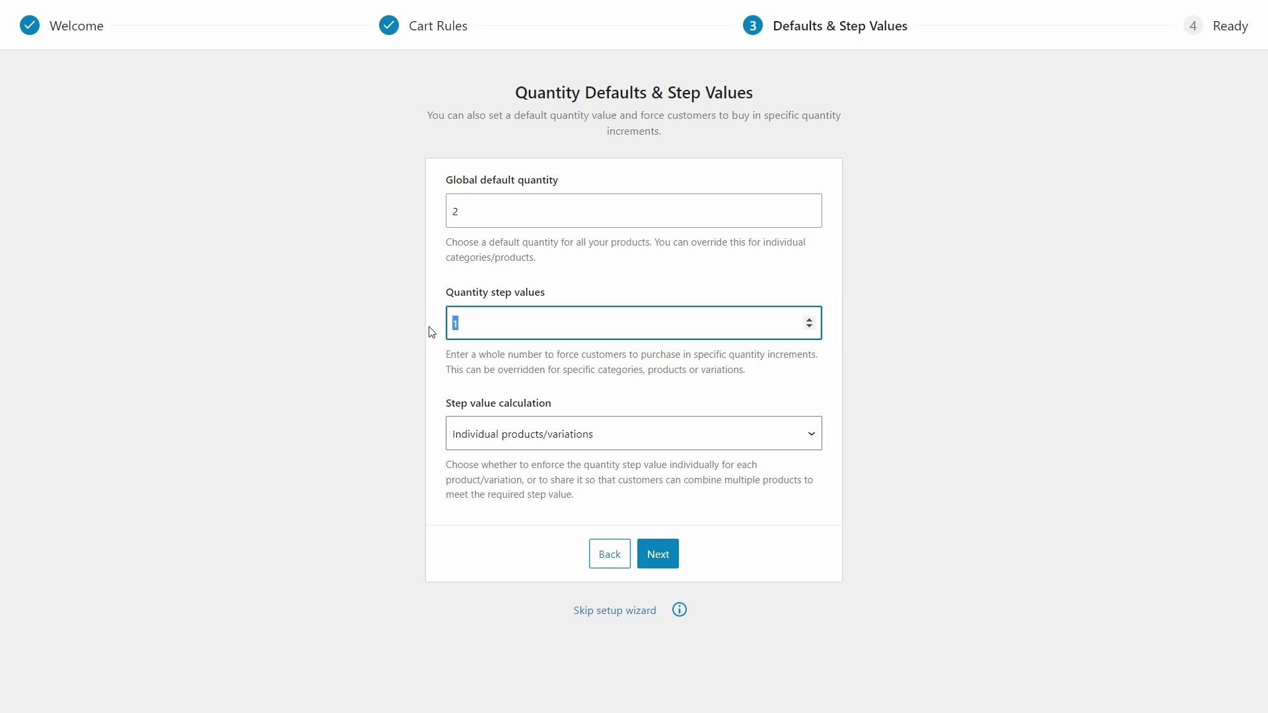
pyautogui.write('2')
pyautogui.moveTo(475, 325); pyautogui.dragTo(434, 332)
pyautogui.write('6')
pyautogui.click(492, 346)
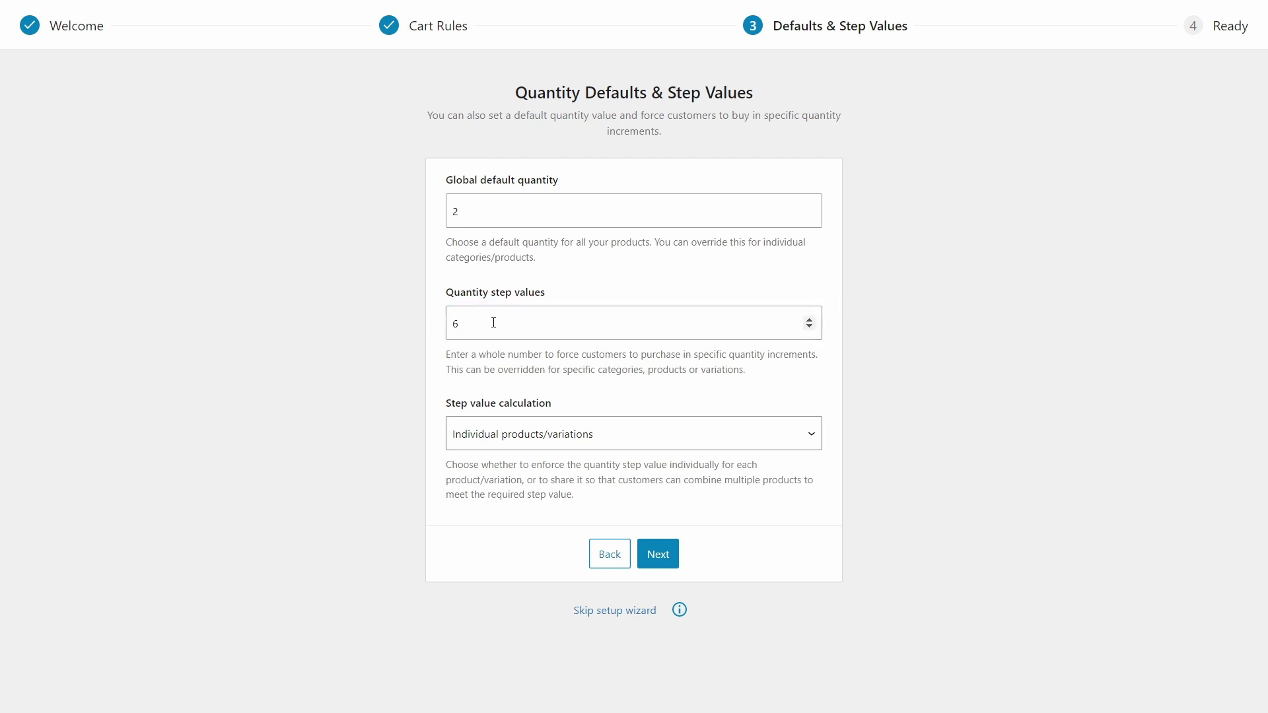
pyautogui.doubleClick(549, 312)
pyautogui.write('2')
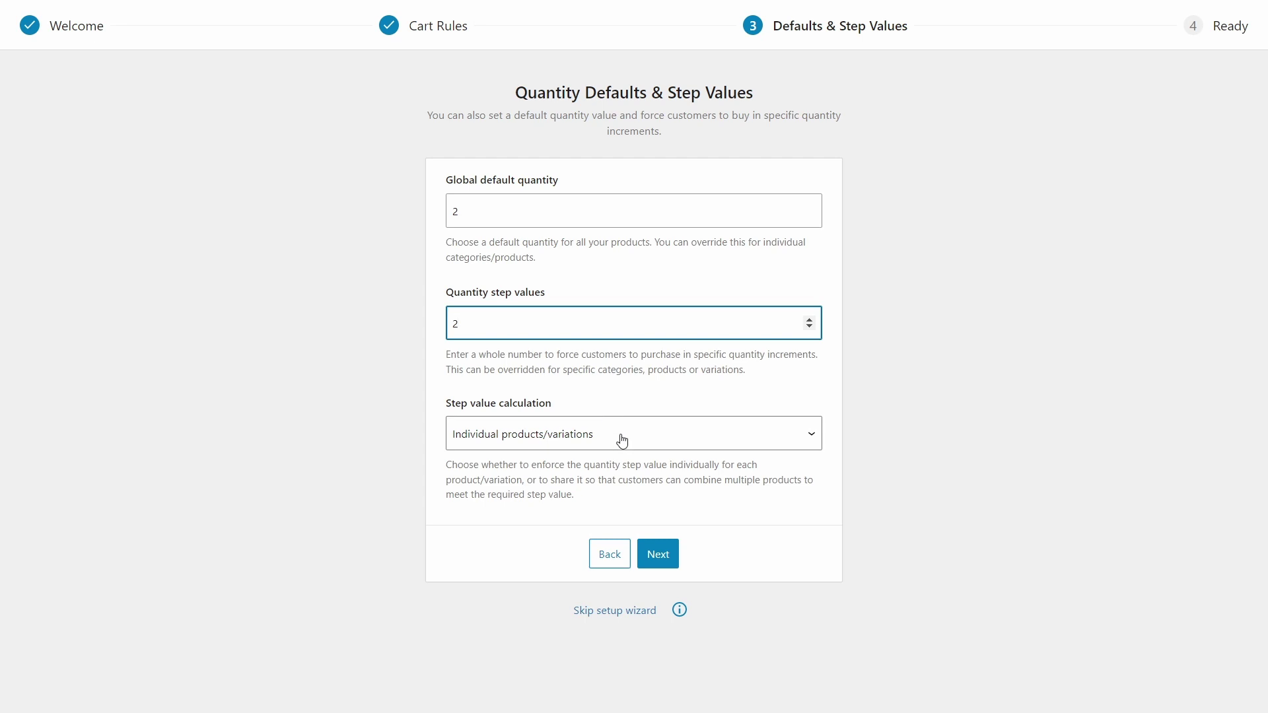
# Keep step value calculation on Individual products/variations after trying the shared option, and finish the wizard.
pyautogui.click(672, 438)
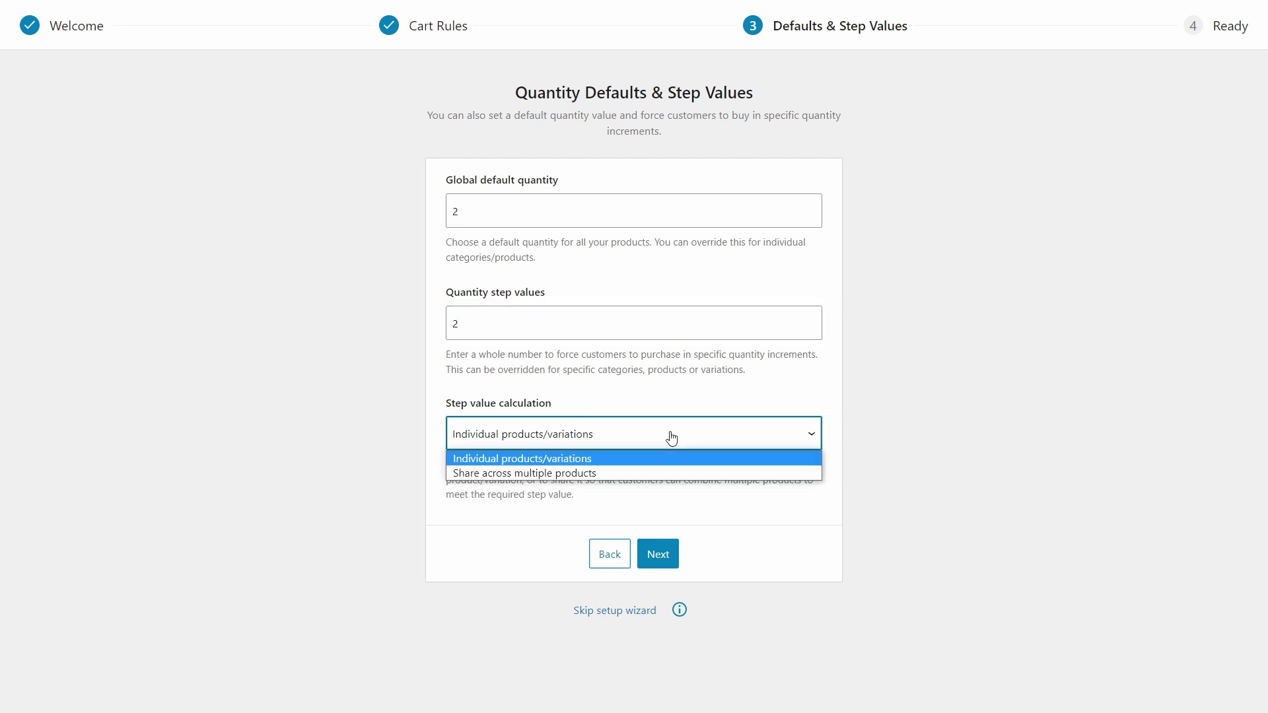
pyautogui.click(599, 473)
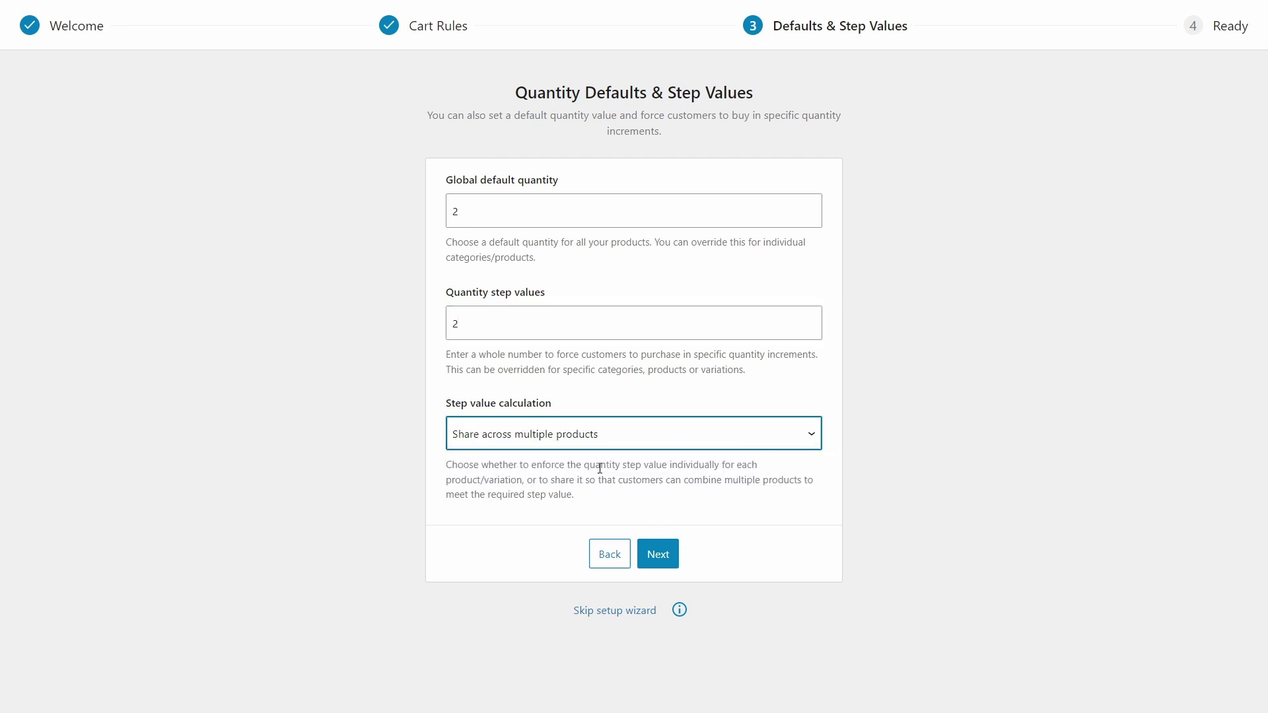
pyautogui.click(621, 432)
pyautogui.click(610, 457)
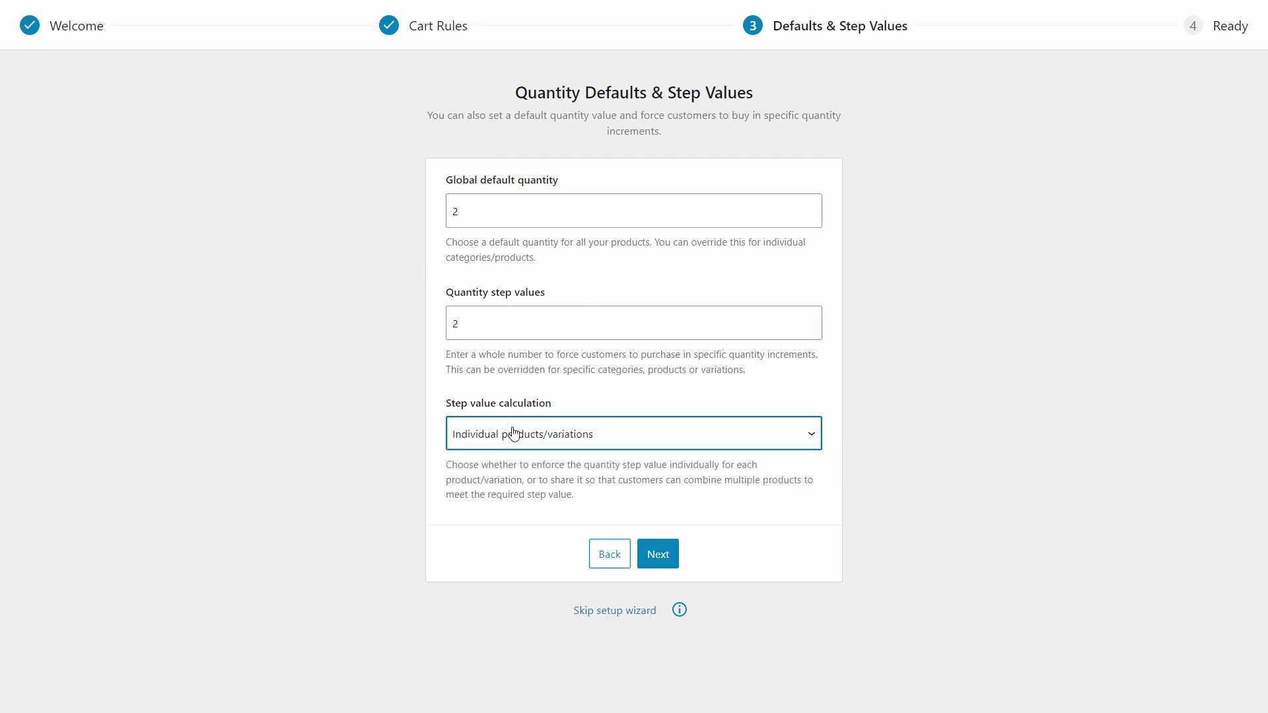
pyautogui.click(661, 441)
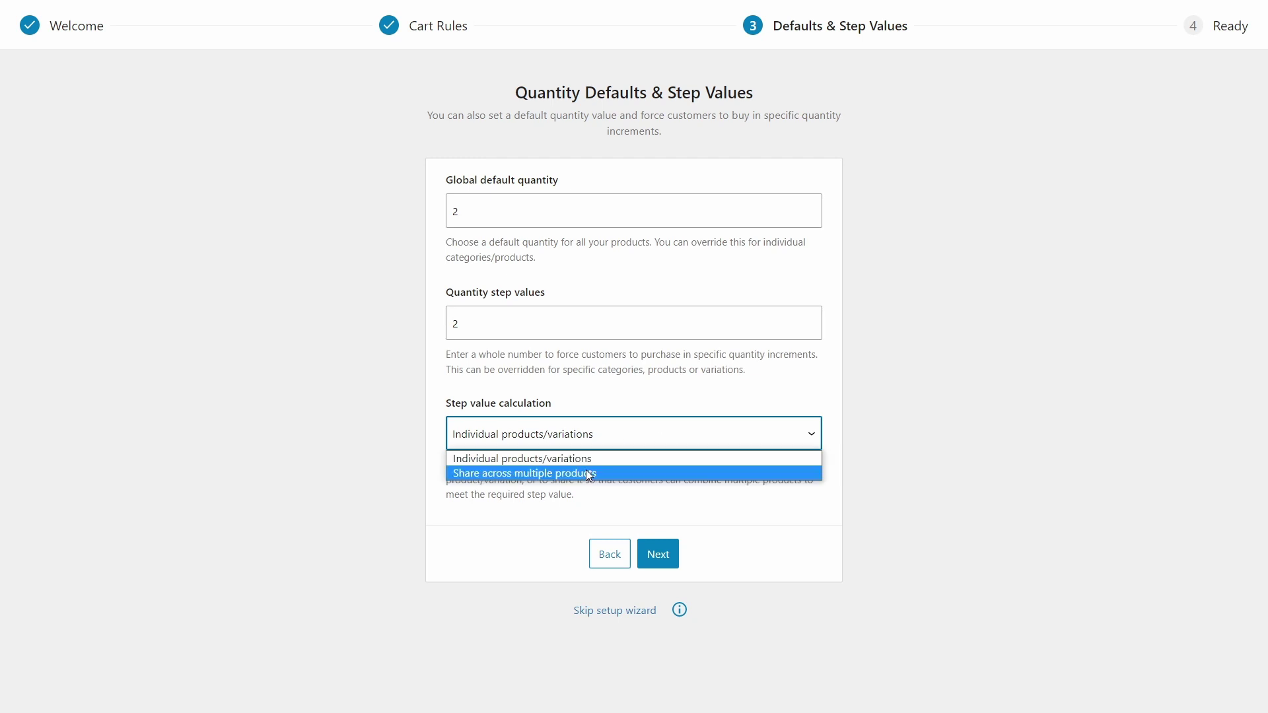
pyautogui.click(394, 459)
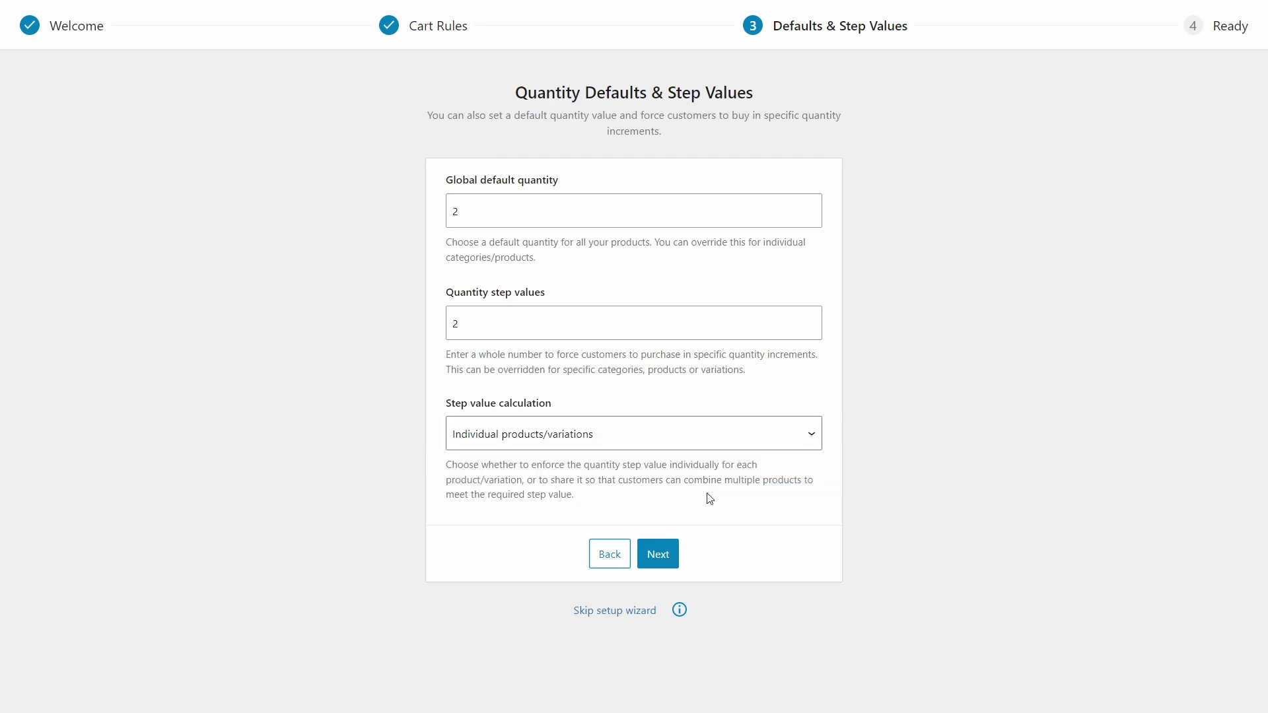
pyautogui.click(665, 560)
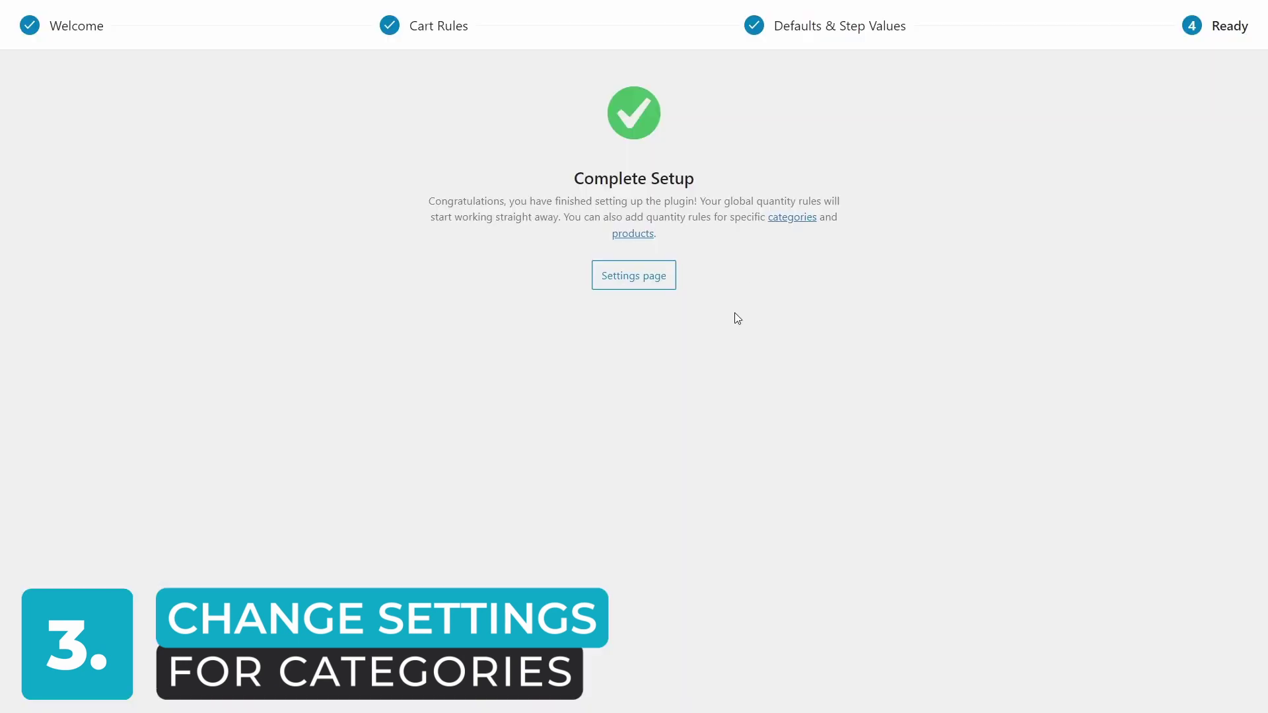
# Open the Quantity Manager settings showing order quantity 2–50, value 20–1000, default and step 2.
pyautogui.click(652, 277)
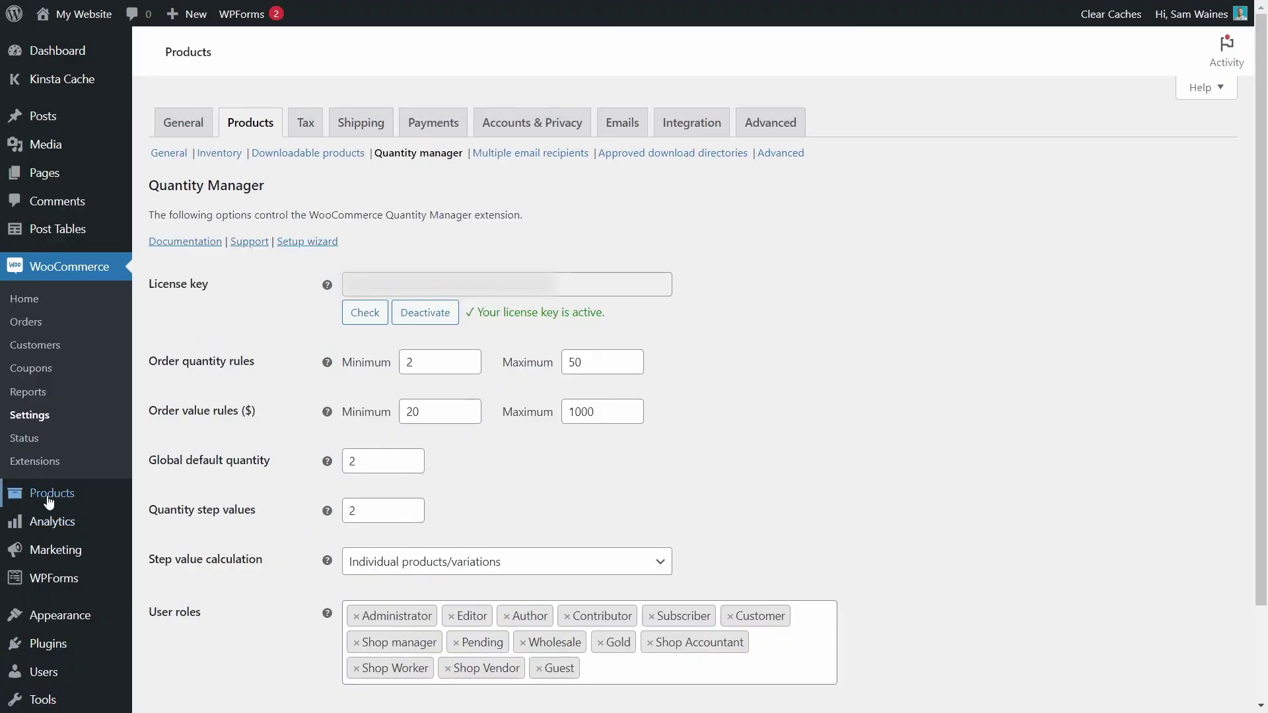
pyautogui.moveTo(66, 494)
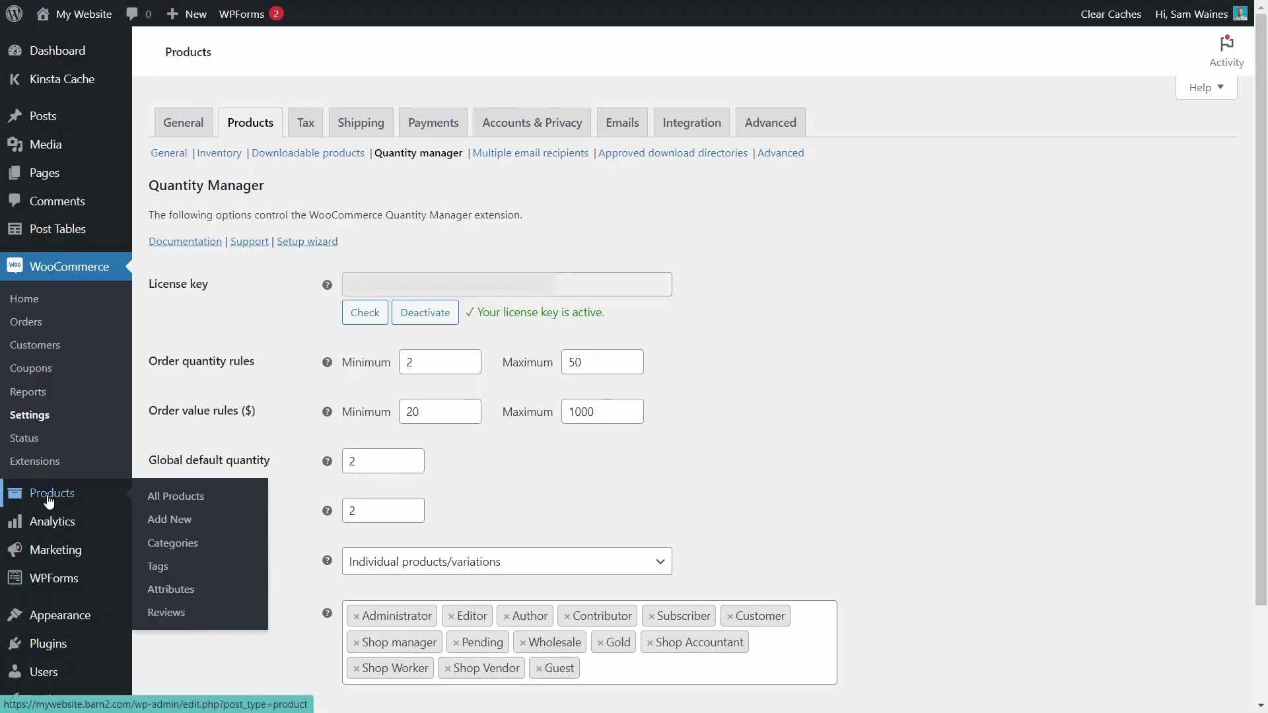
# Open the Product categories list and scroll down to the Sunglasses category.
pyautogui.click(177, 545)
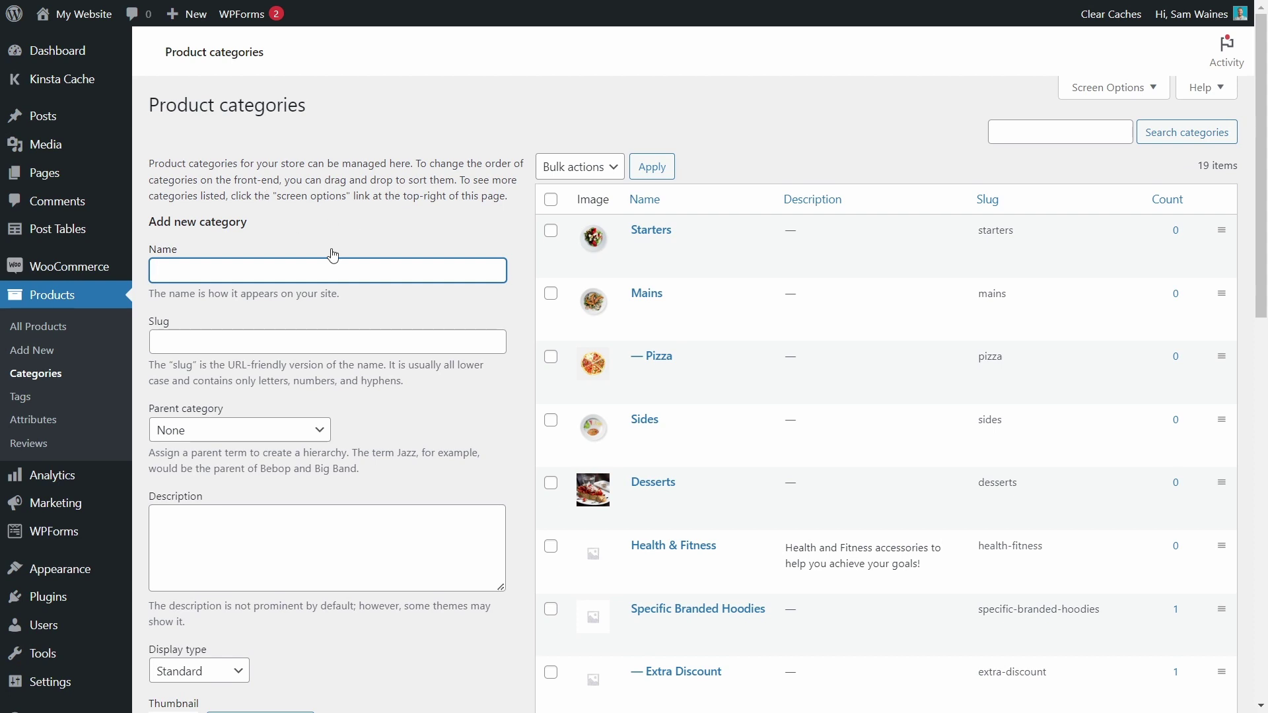
pyautogui.scroll(-3, 267, 237)
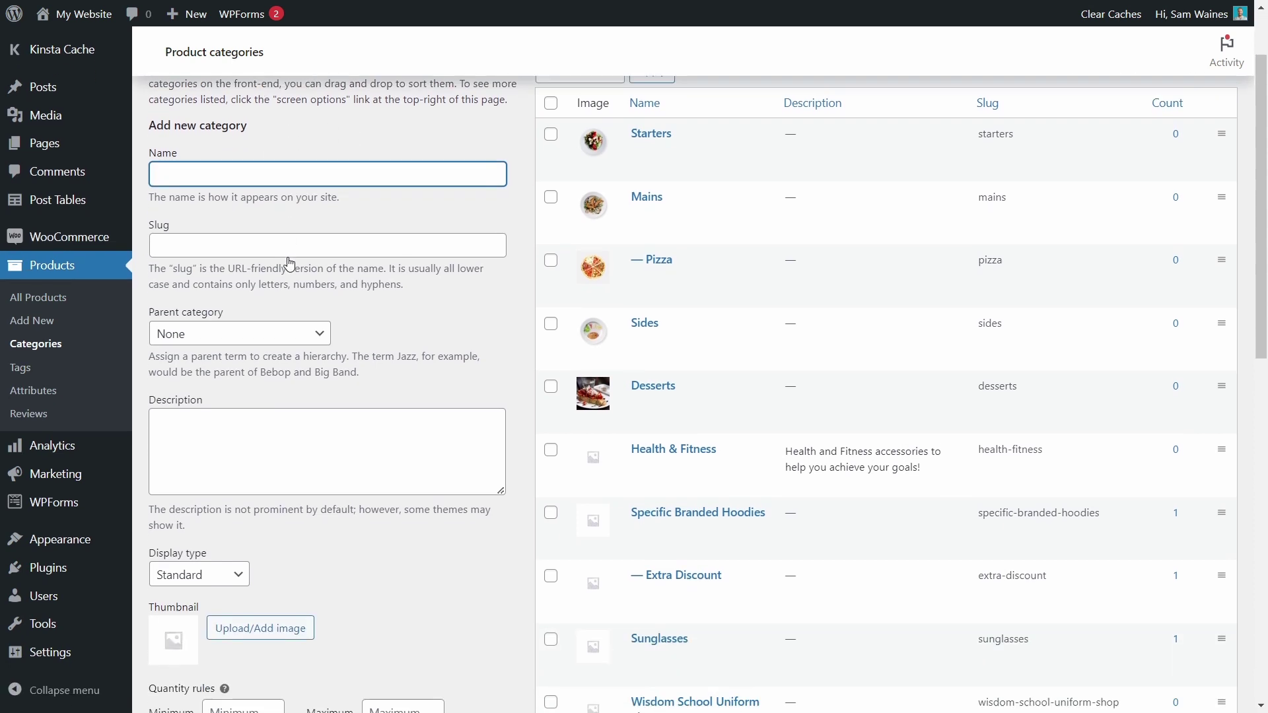
pyautogui.scroll(-1, 337, 301)
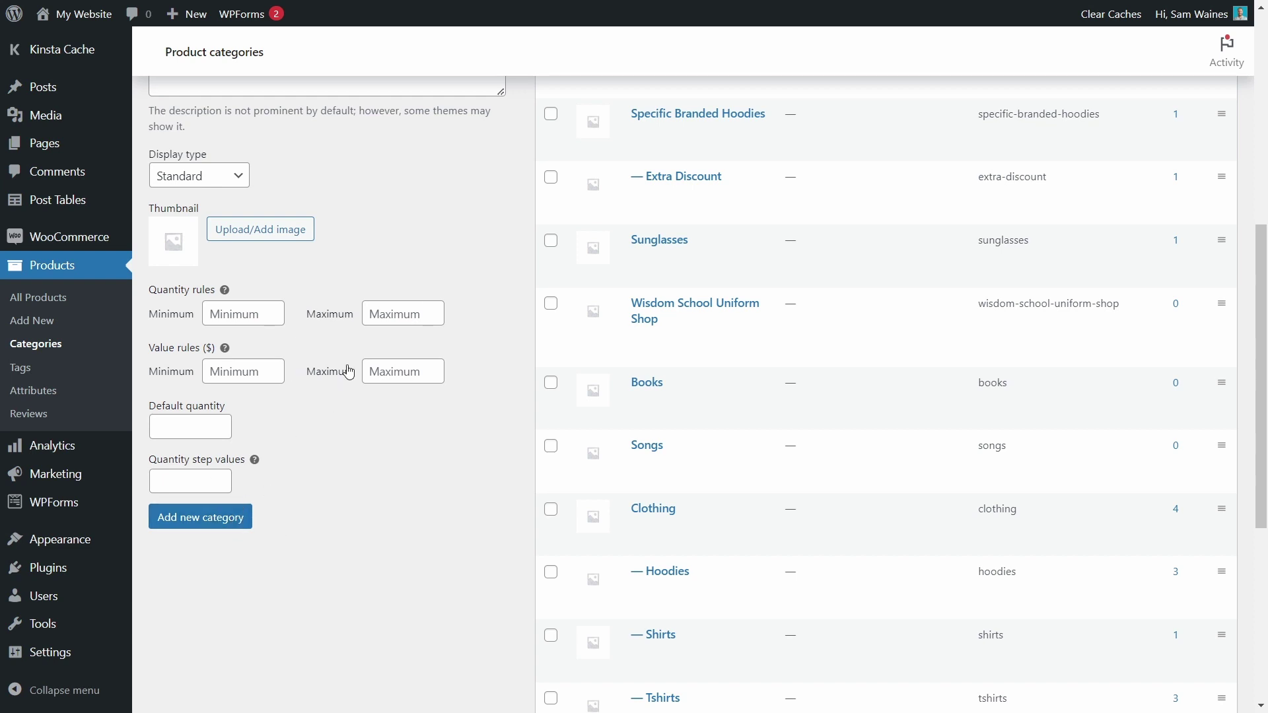
pyautogui.moveTo(618, 268)
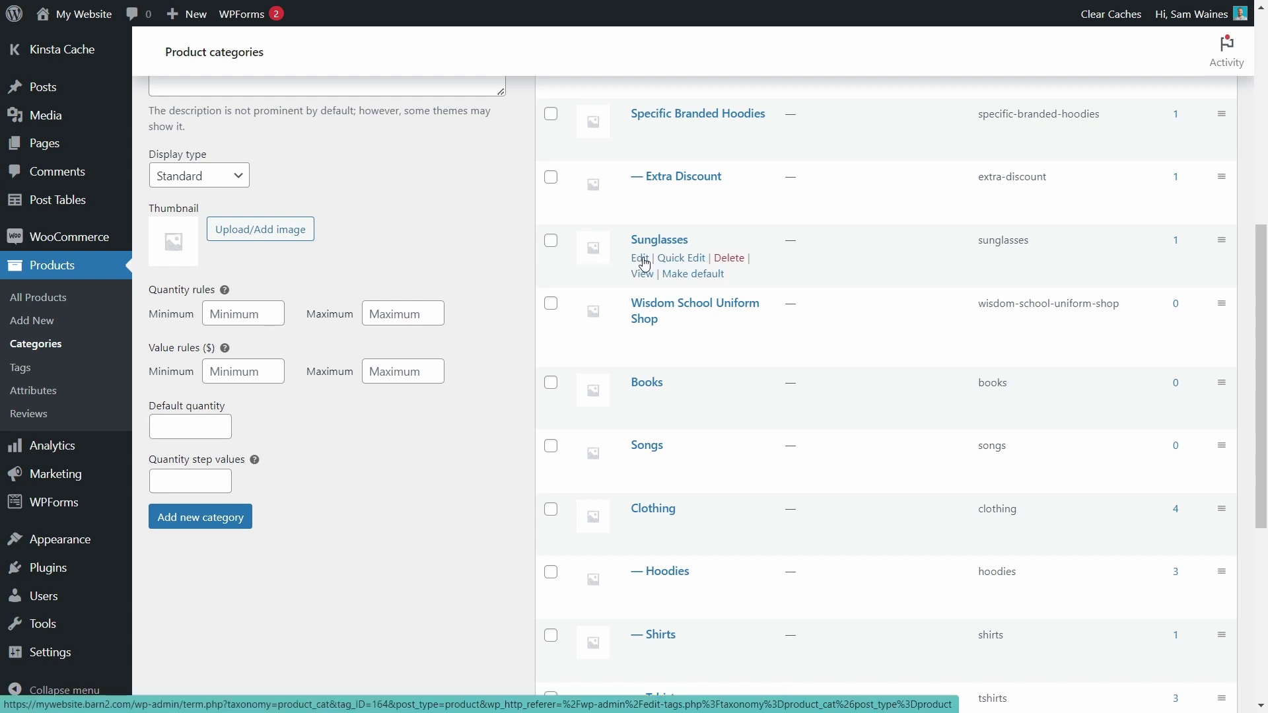
# Edit the Sunglasses category and set its quantity rules to minimum 2, maximum 10.
pyautogui.click(645, 264)
pyautogui.scroll(-3, 658, 298)
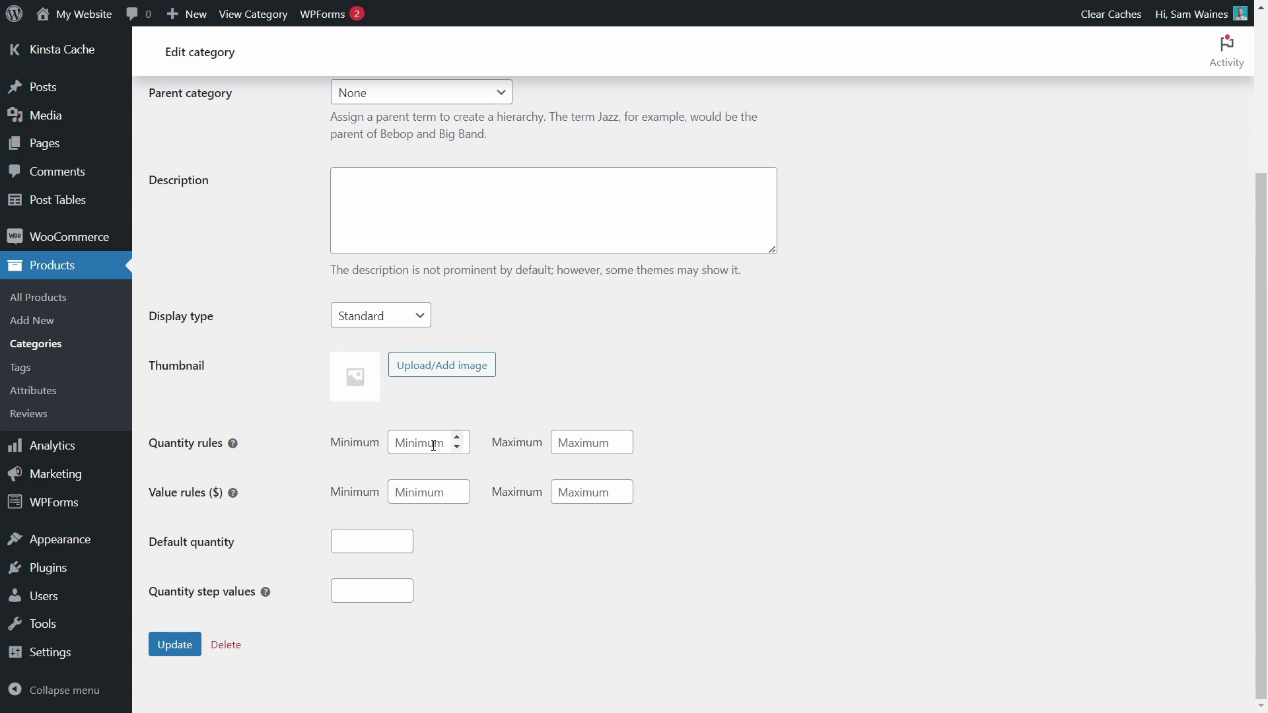
pyautogui.click(456, 438)
pyautogui.click(456, 438)
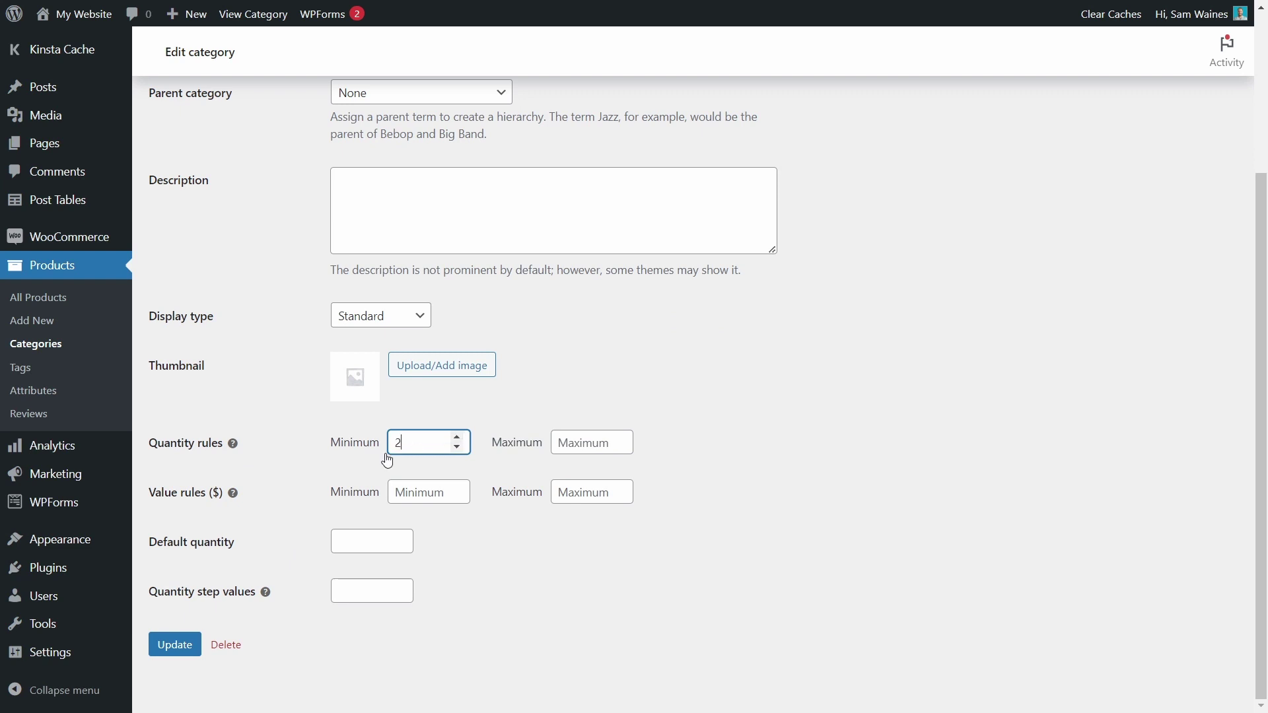
pyautogui.click(619, 438)
pyautogui.click(619, 438)
pyautogui.click(619, 438)
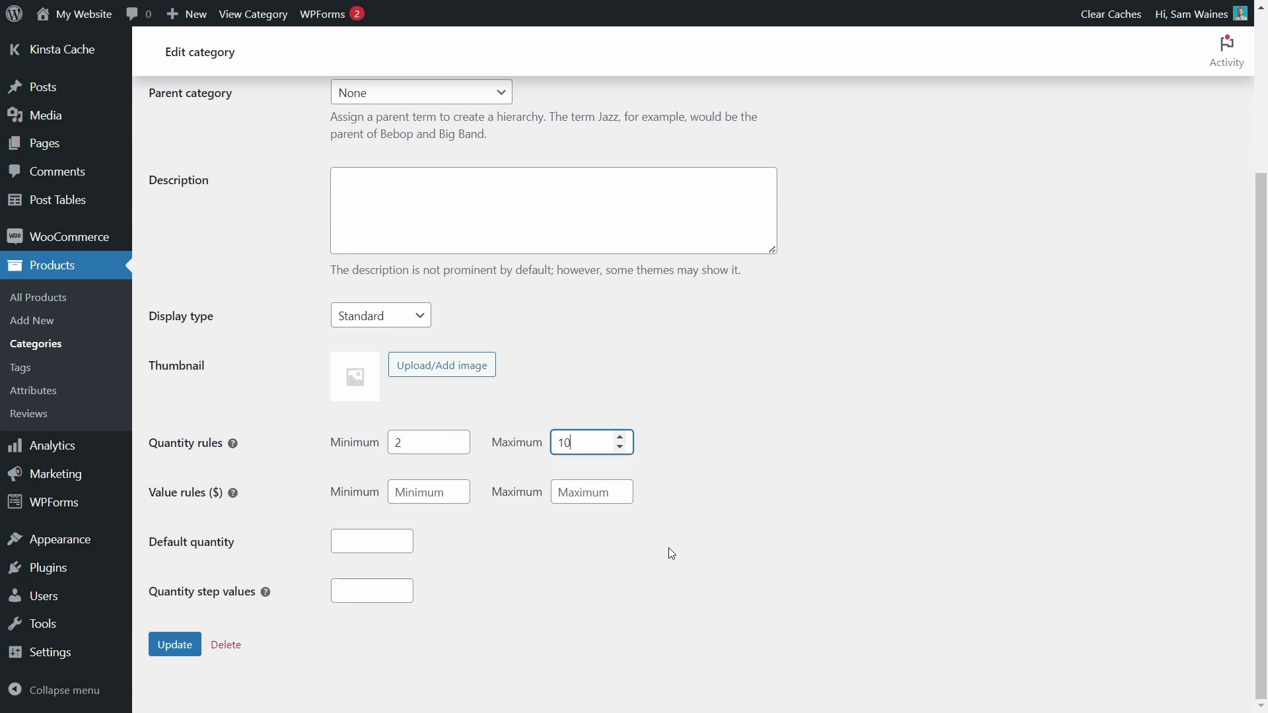
# Give Sunglasses default quantity 2 and step value 1, then update the category.
pyautogui.click(441, 496)
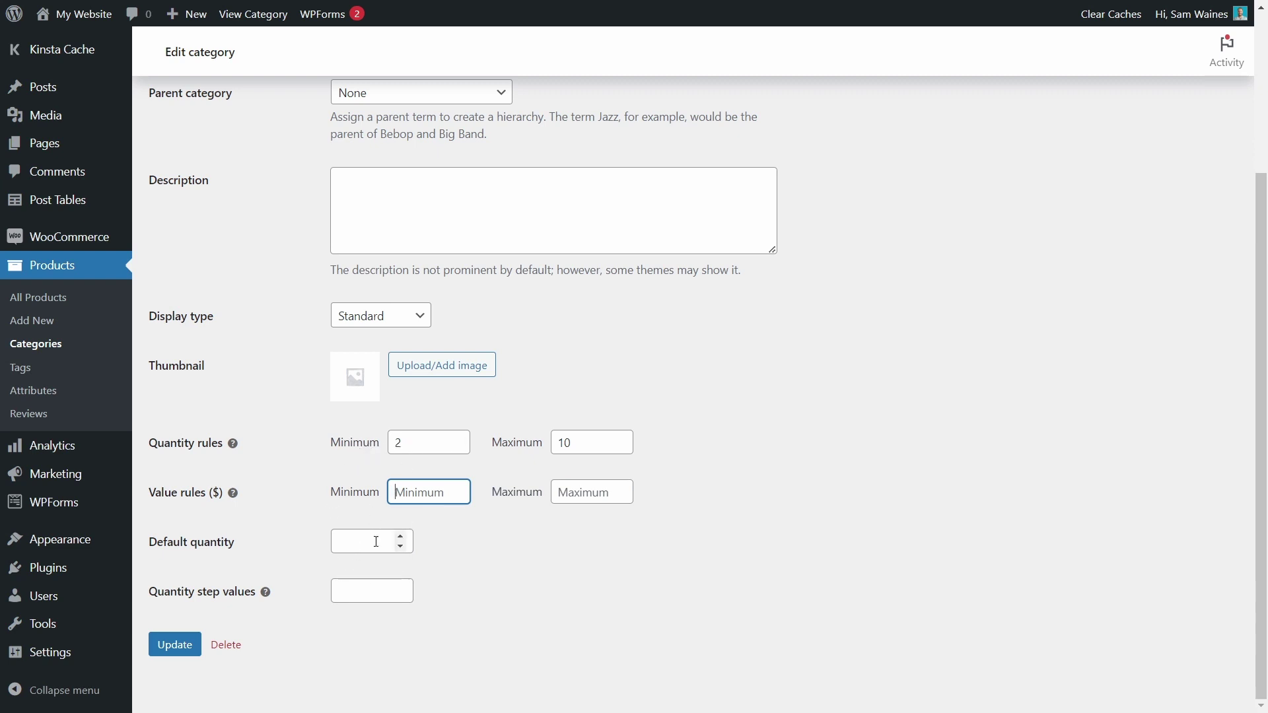
pyautogui.click(401, 539)
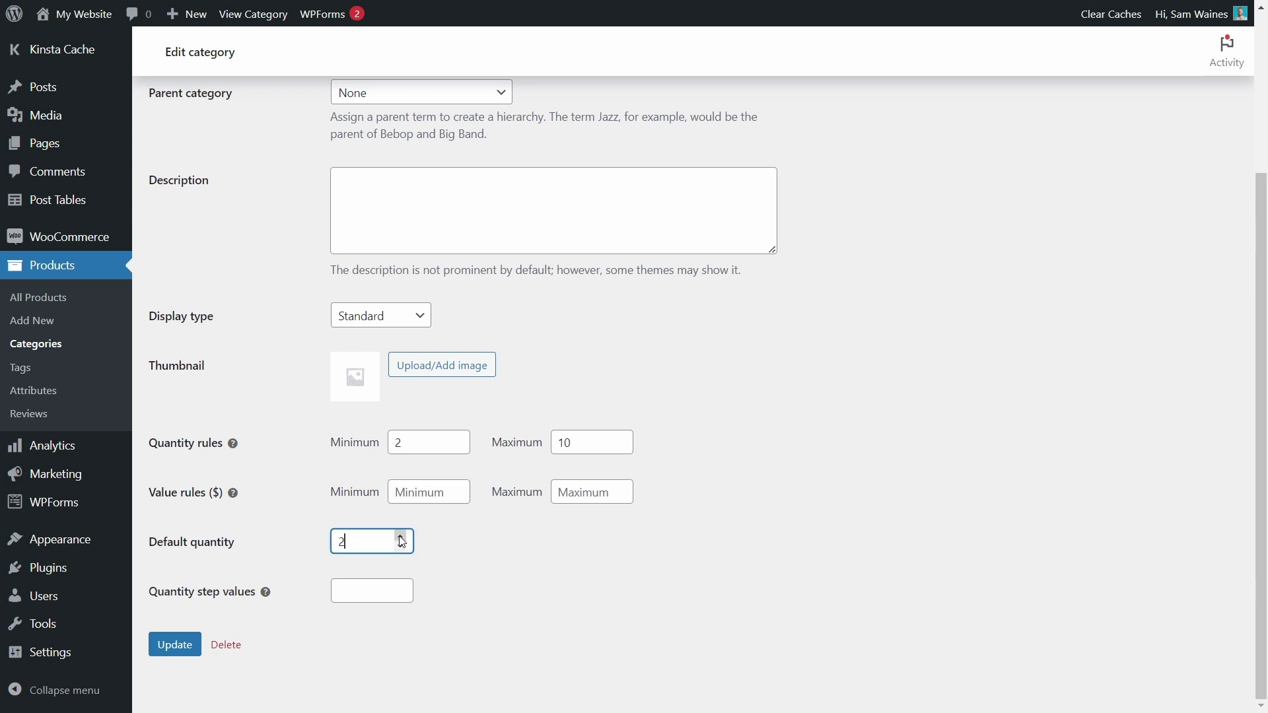
pyautogui.click(402, 538)
pyautogui.click(357, 630)
pyautogui.click(359, 590)
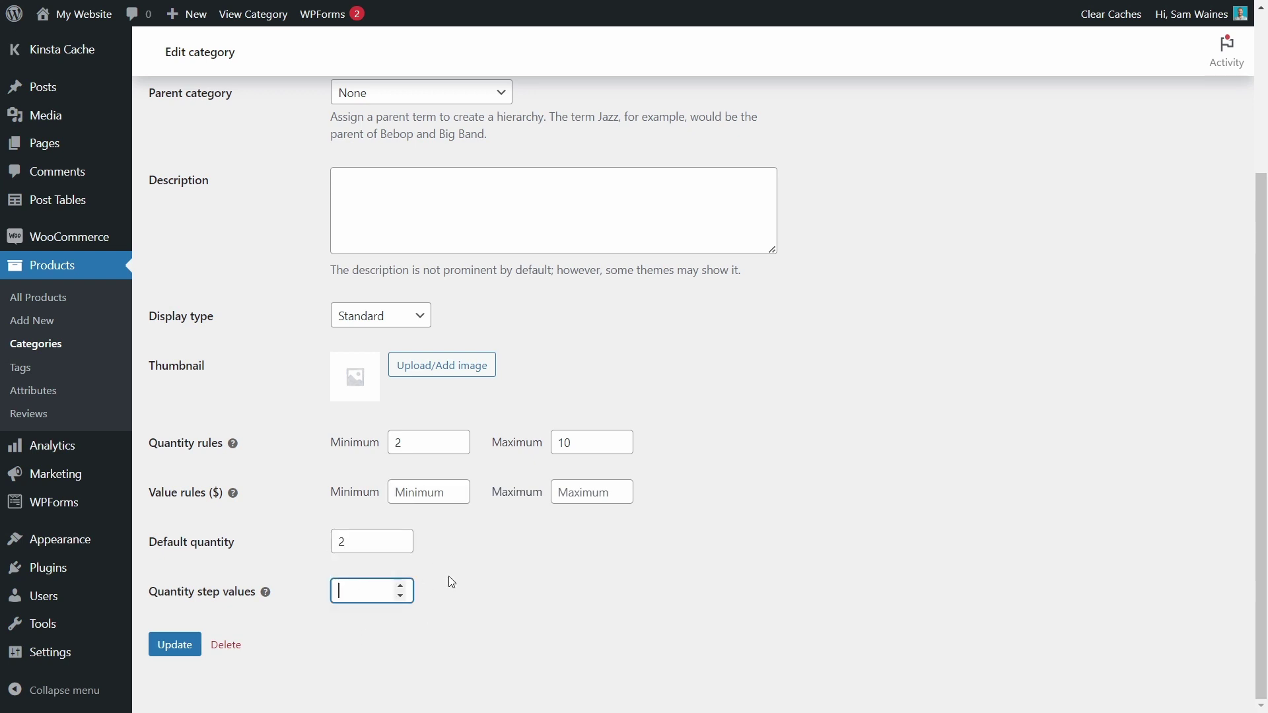
pyautogui.write('1')
pyautogui.click(449, 577)
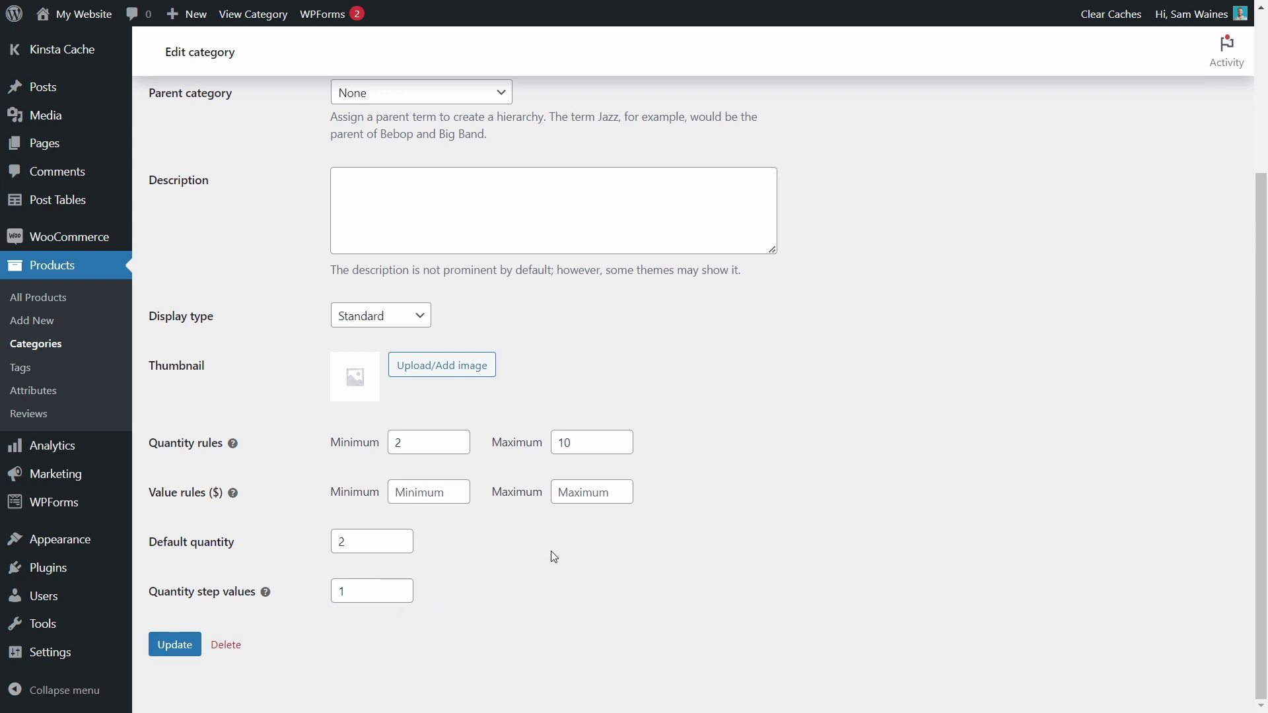
pyautogui.click(186, 648)
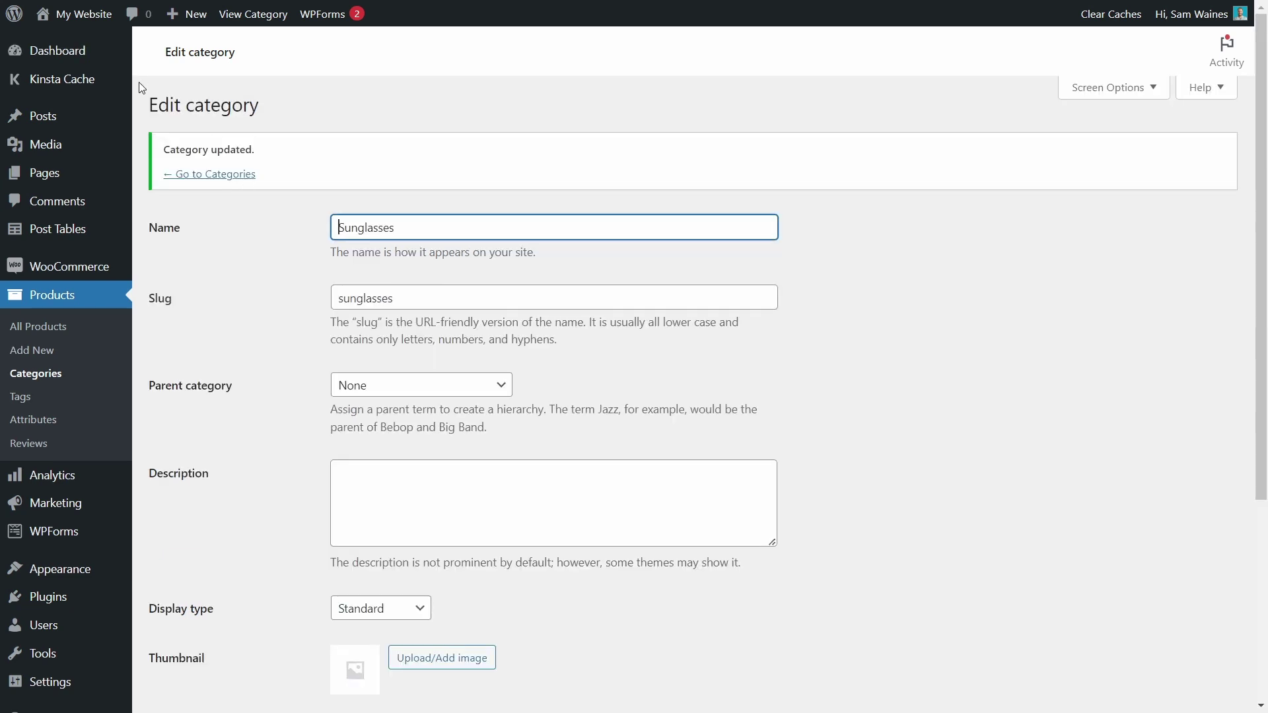
# Open the Sunglasses product page from the Shop and add 1 pair at $90.00 to the basket.
pyautogui.moveTo(93, 12)
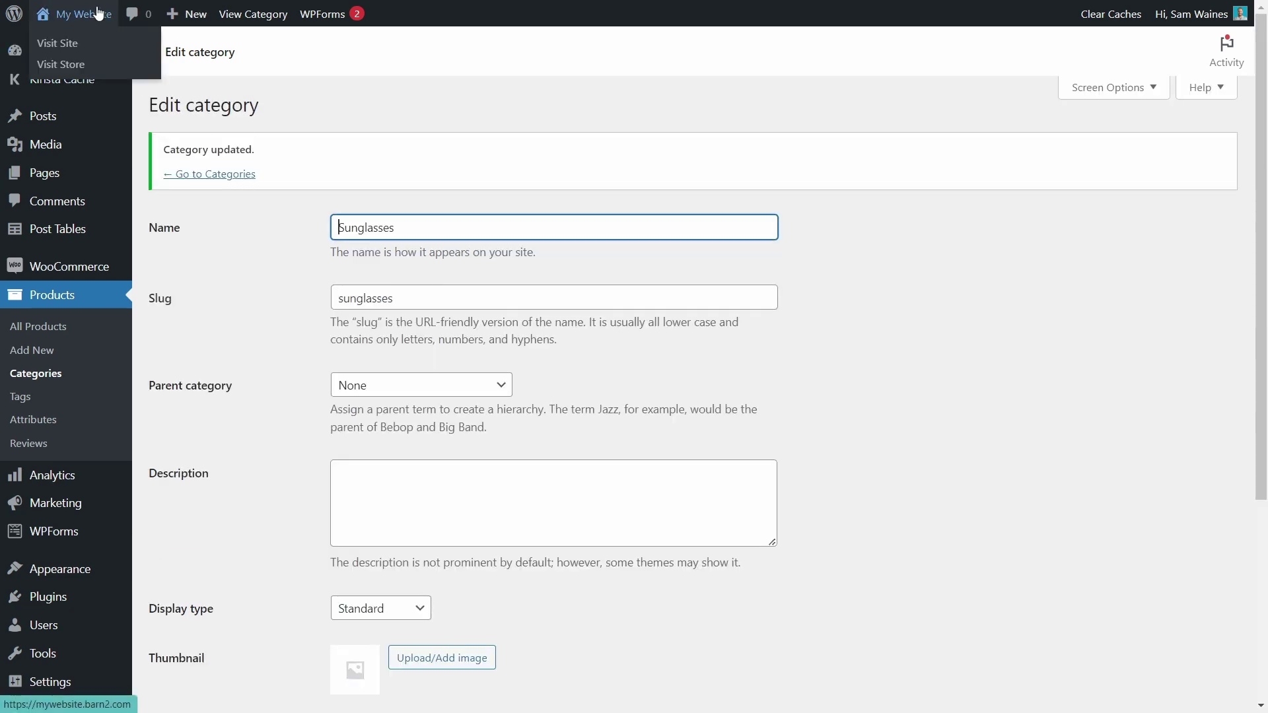
pyautogui.click(75, 64)
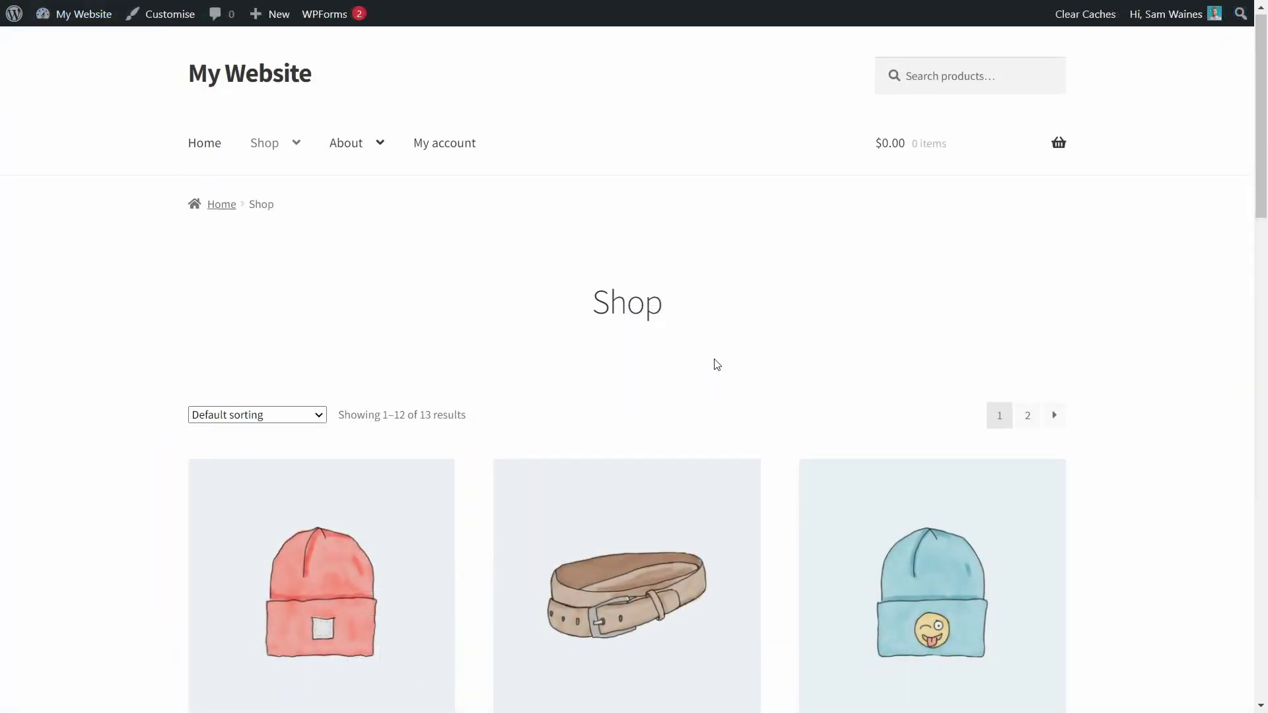
pyautogui.scroll(-15, 715, 362)
pyautogui.scroll(-8, 714, 364)
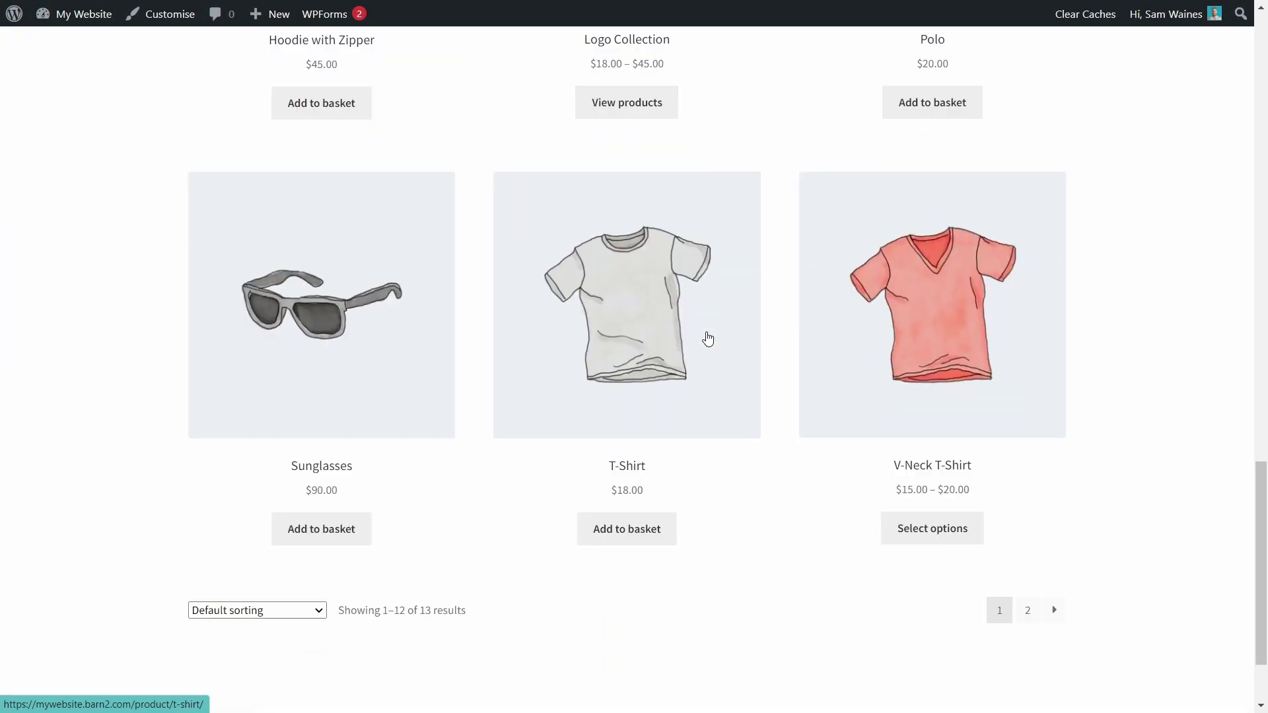
pyautogui.click(323, 362)
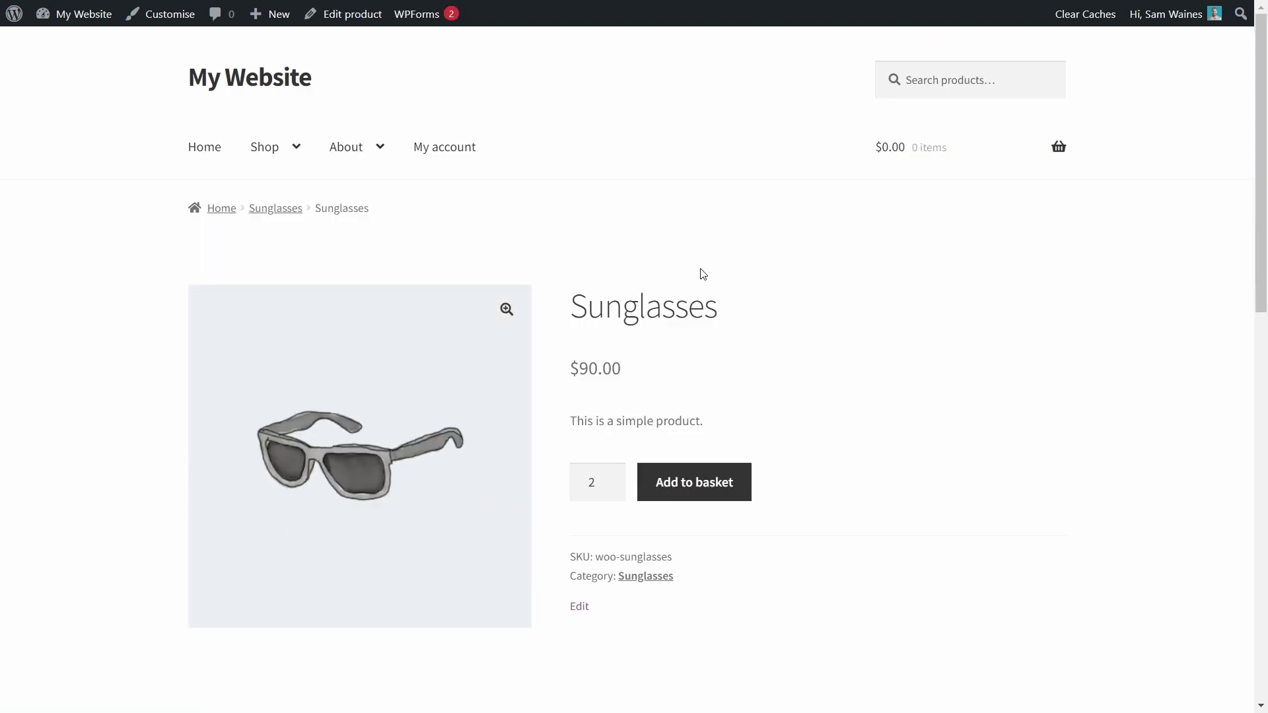
pyautogui.scroll(-3, 776, 276)
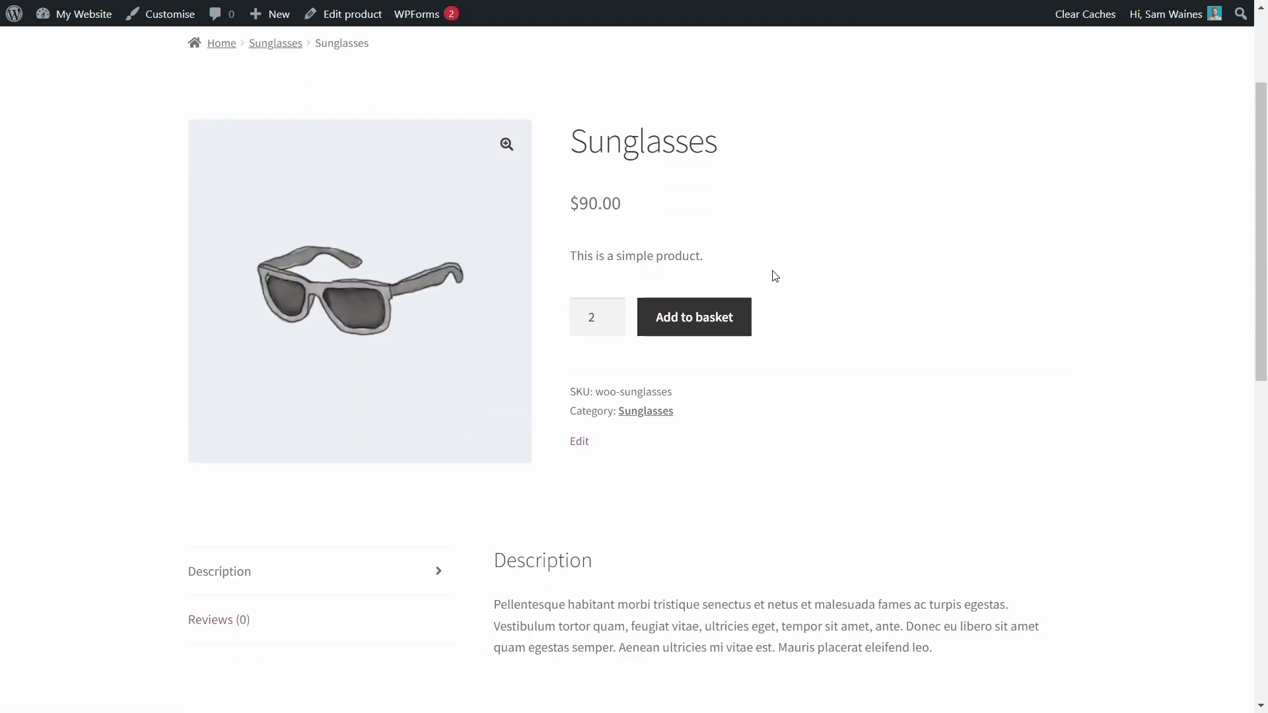
pyautogui.click(612, 323)
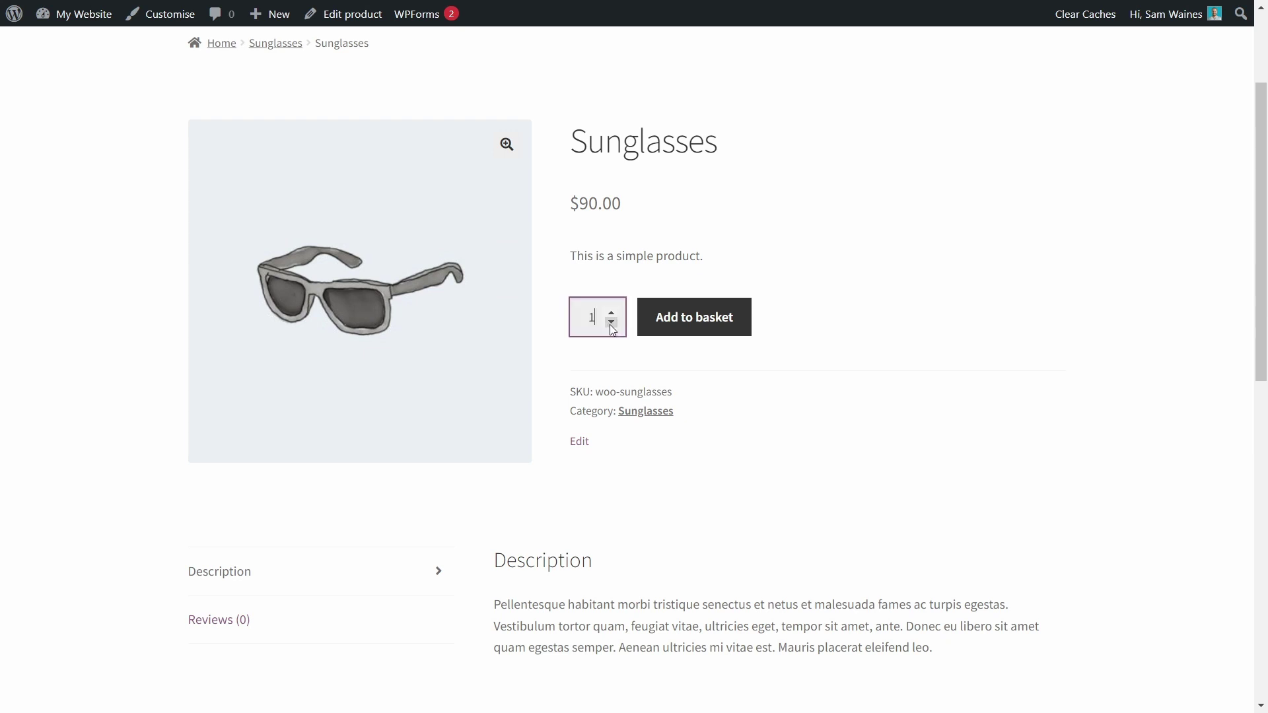
pyautogui.click(681, 333)
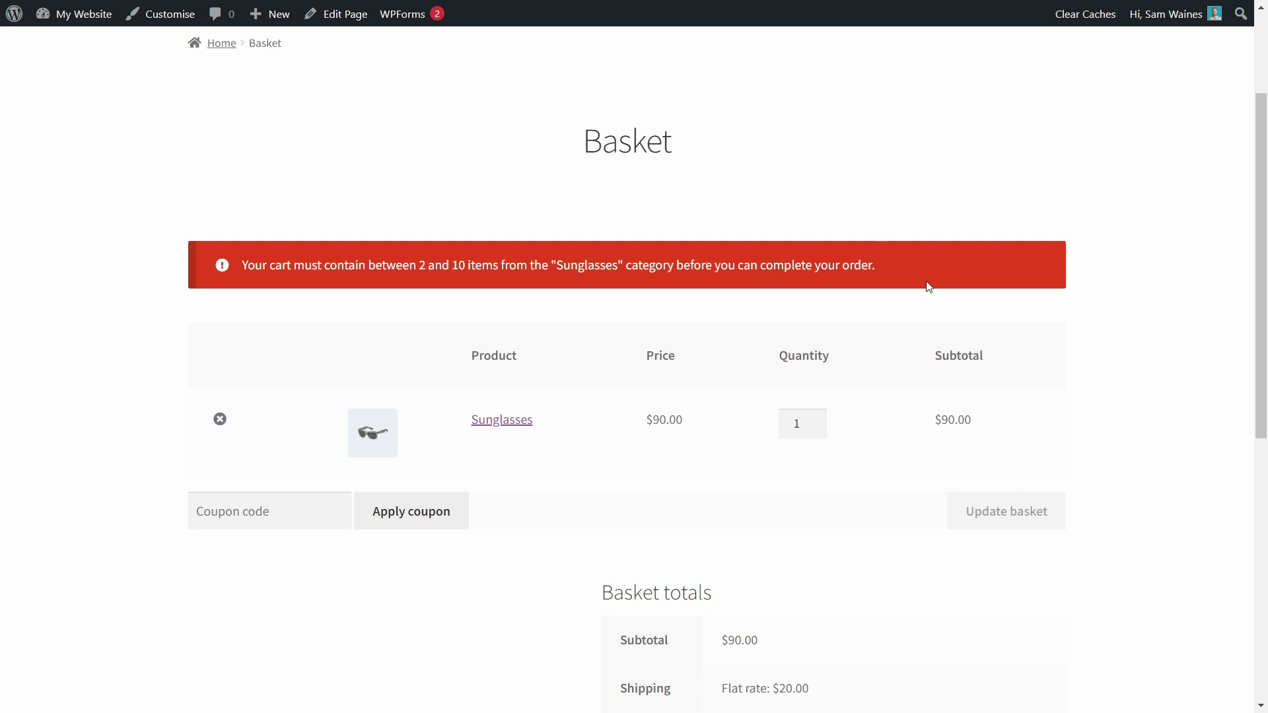
# Raise the basket's Sunglasses quantity to 2 and update the basket to $180.00.
pyautogui.scroll(-1, 834, 307)
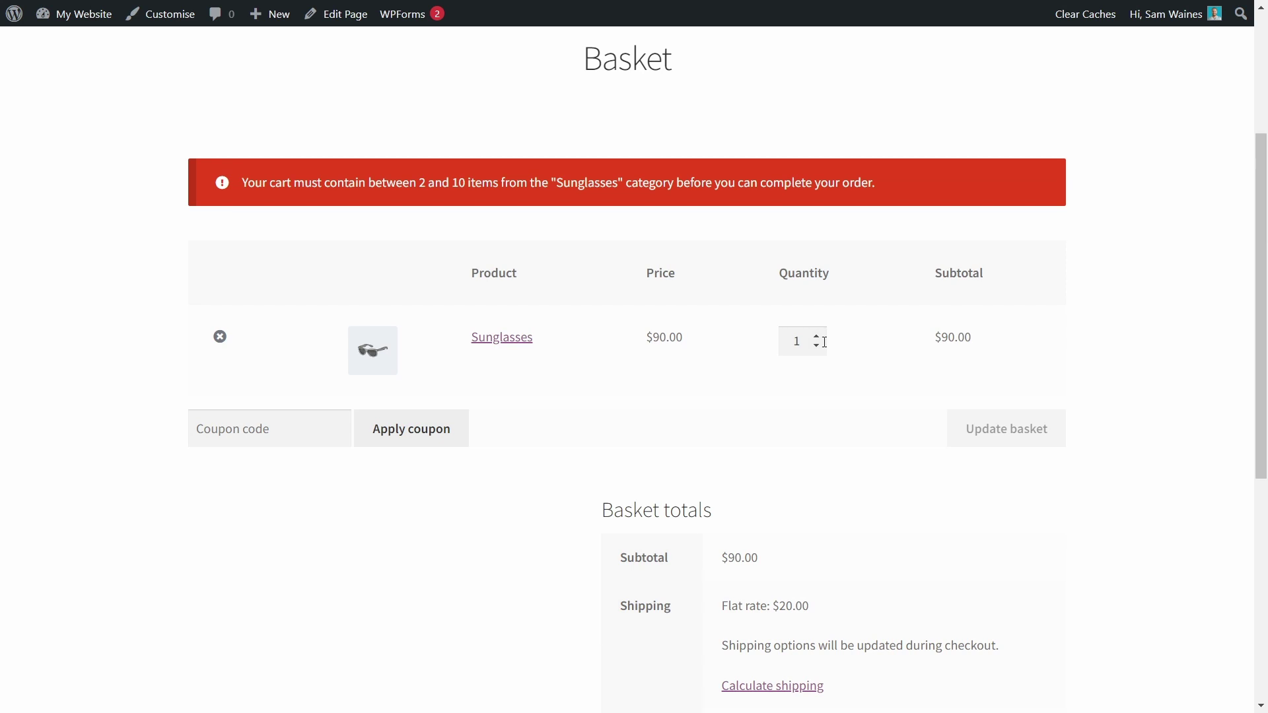
pyautogui.click(817, 337)
pyautogui.click(1008, 435)
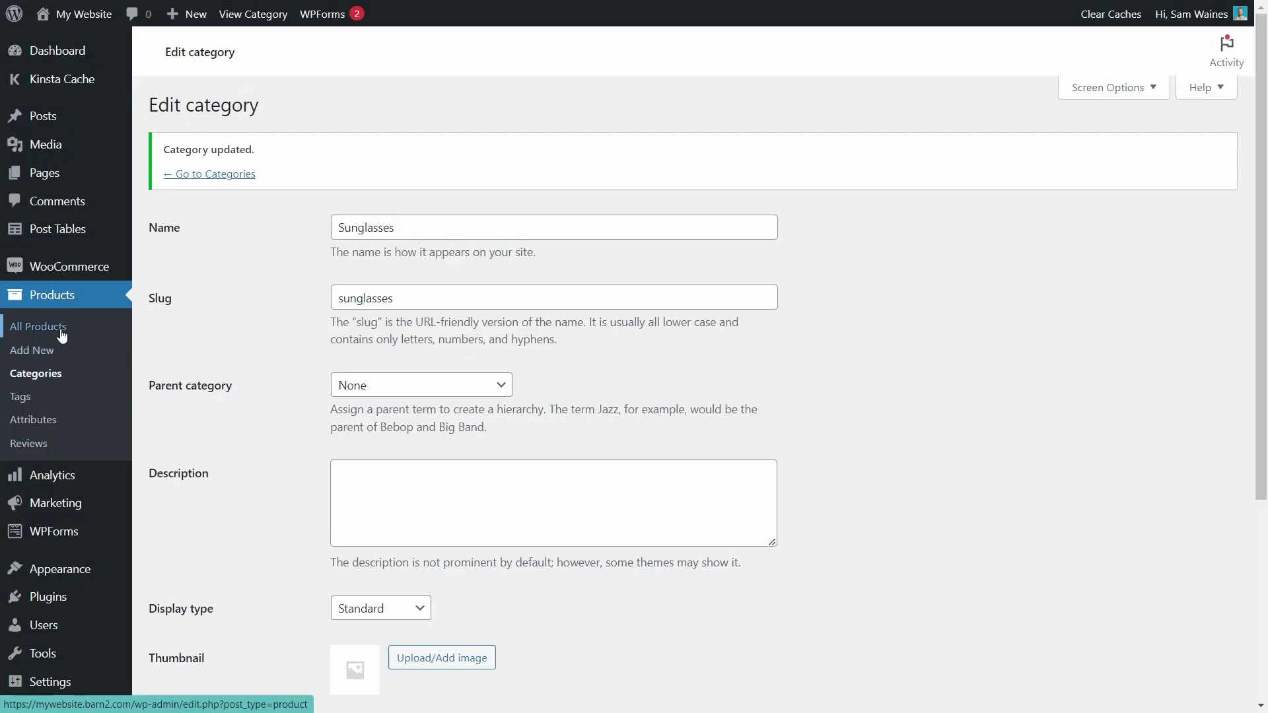
# Open the Belt product for editing and show its Inventory quantity settings.
pyautogui.click(62, 336)
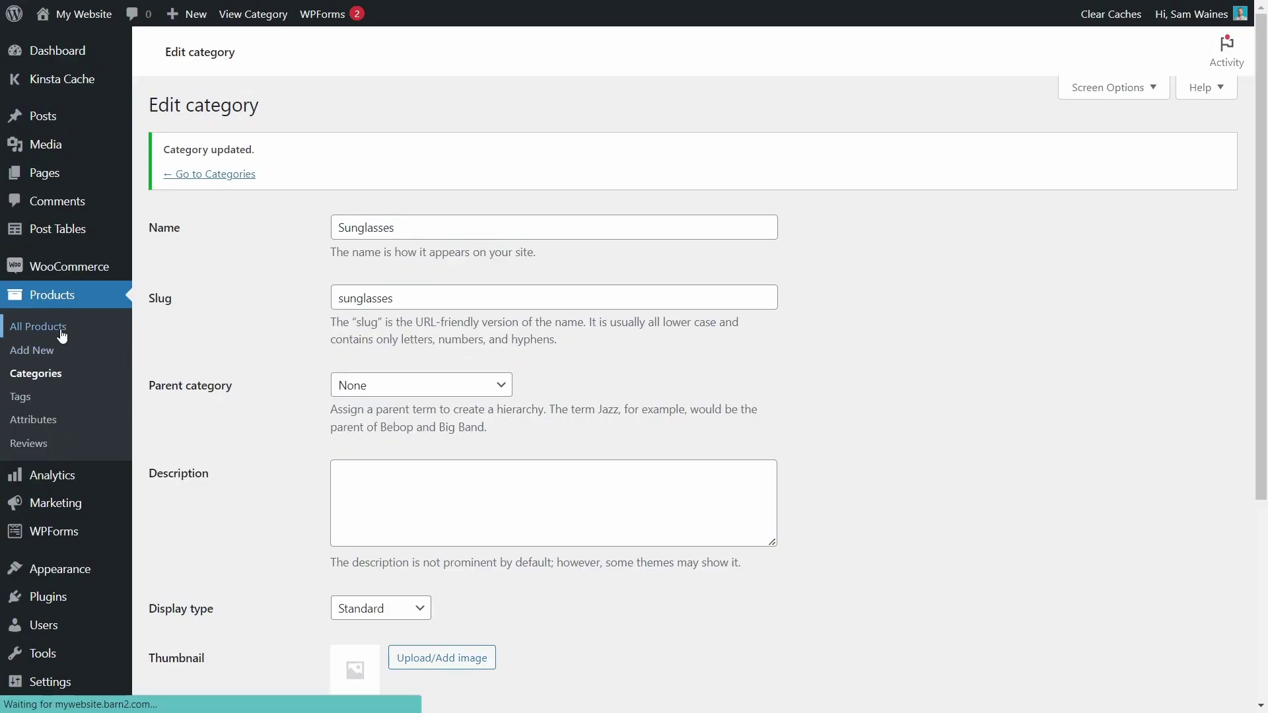
pyautogui.scroll(-2, 395, 305)
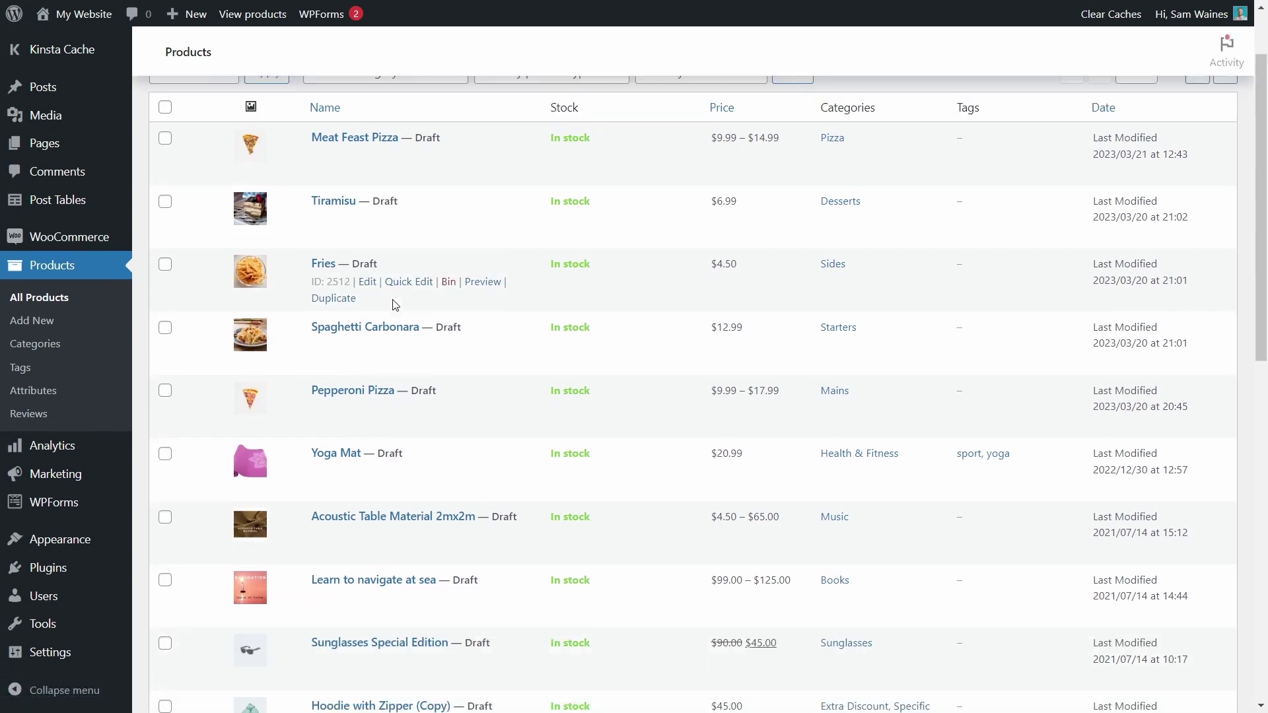
pyautogui.scroll(-4, 395, 304)
pyautogui.scroll(-3, 453, 334)
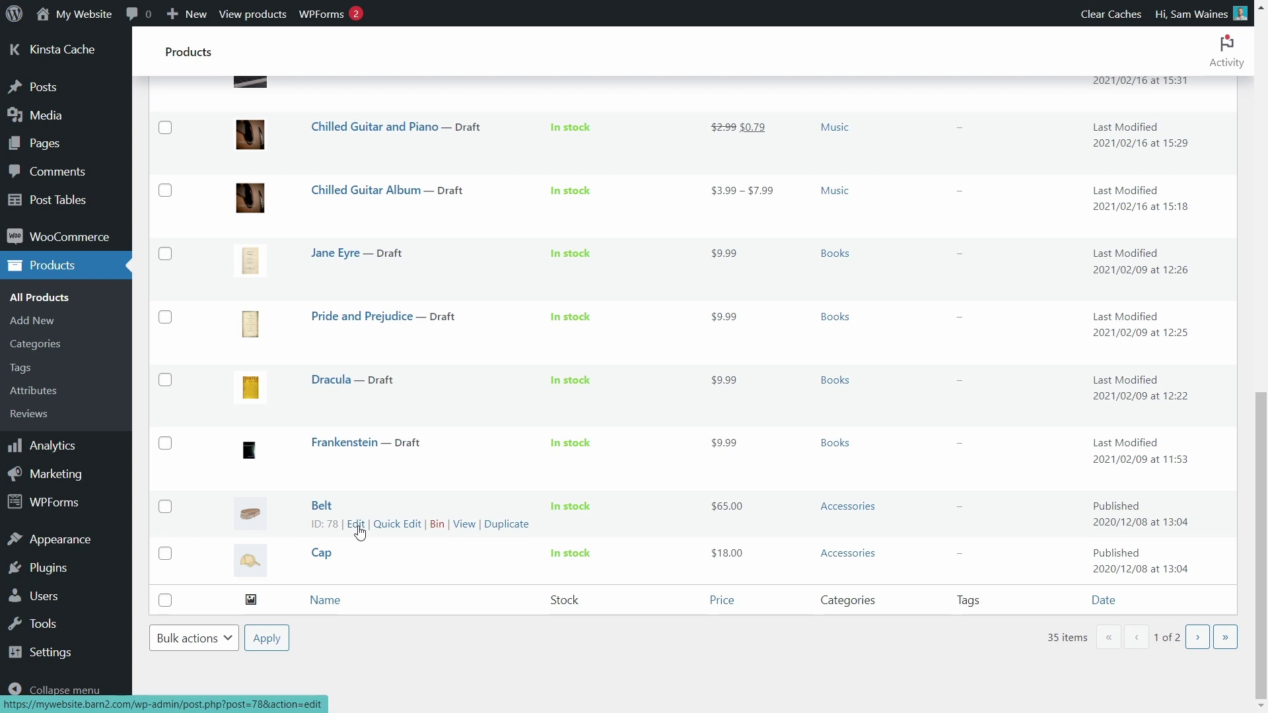
pyautogui.click(358, 526)
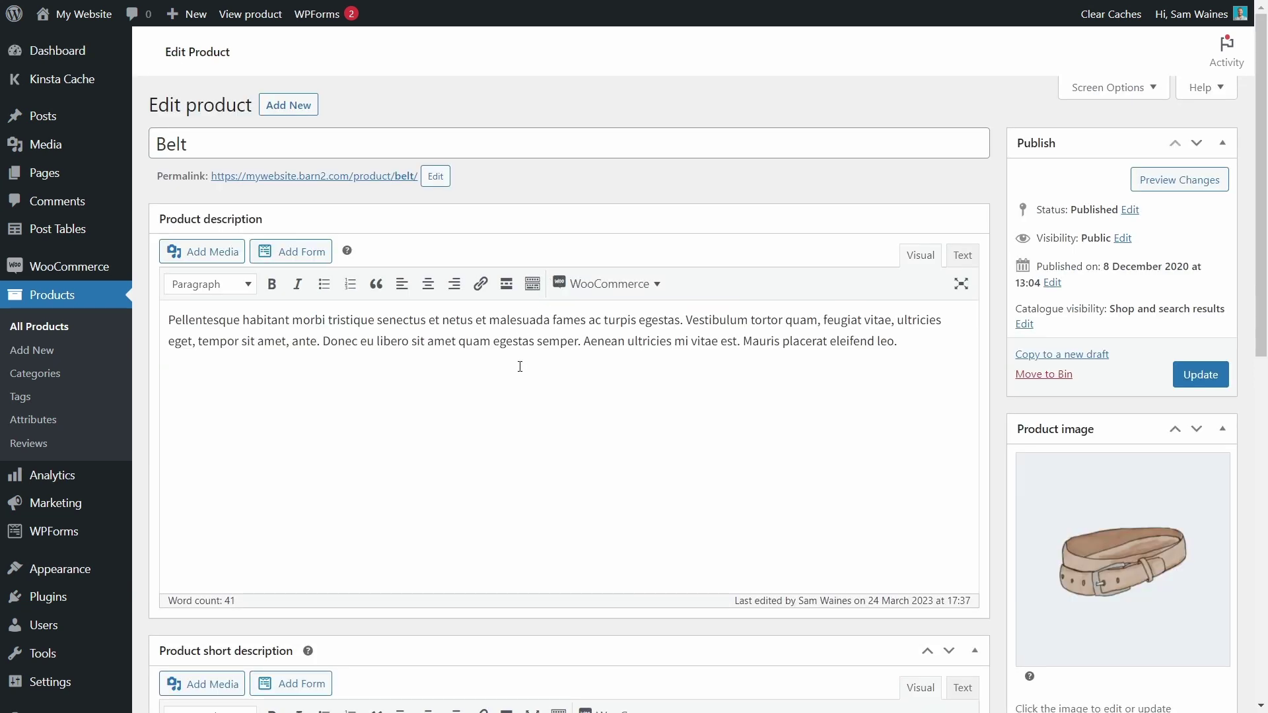
pyautogui.scroll(-5, 518, 365)
pyautogui.scroll(-5, 520, 370)
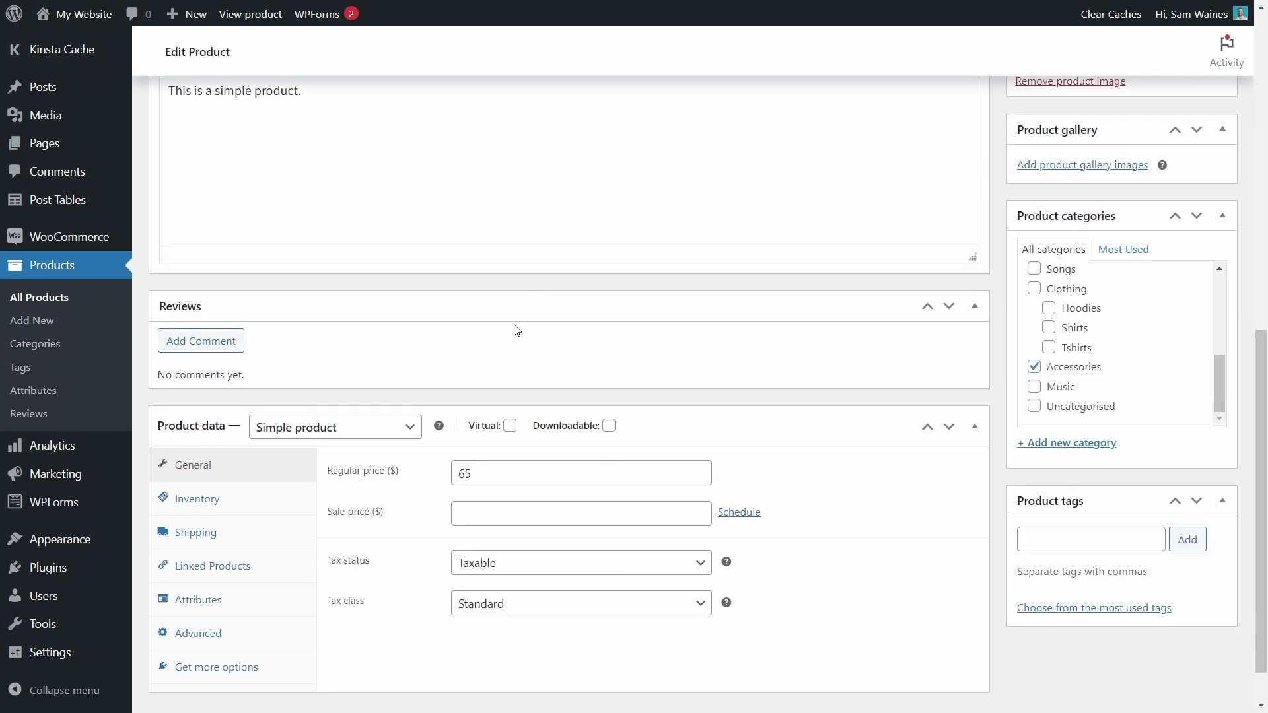
pyautogui.scroll(-1, 528, 330)
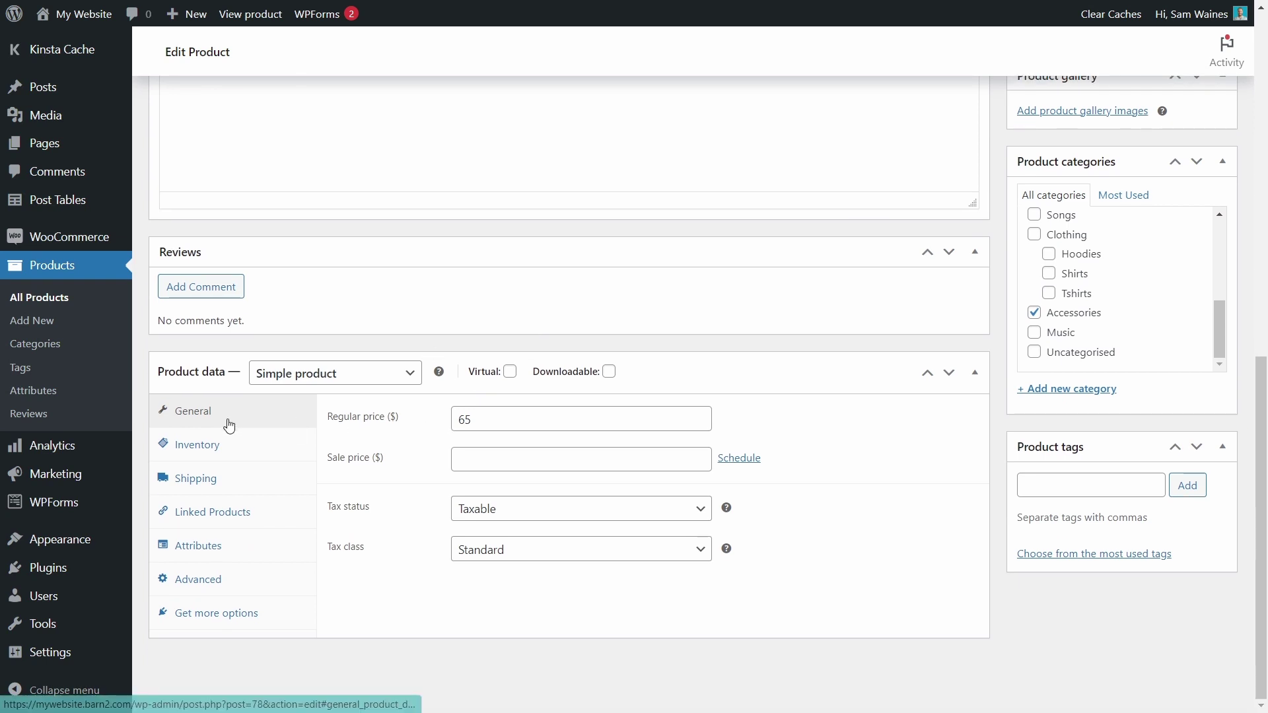
pyautogui.click(204, 448)
pyautogui.scroll(-2, 363, 487)
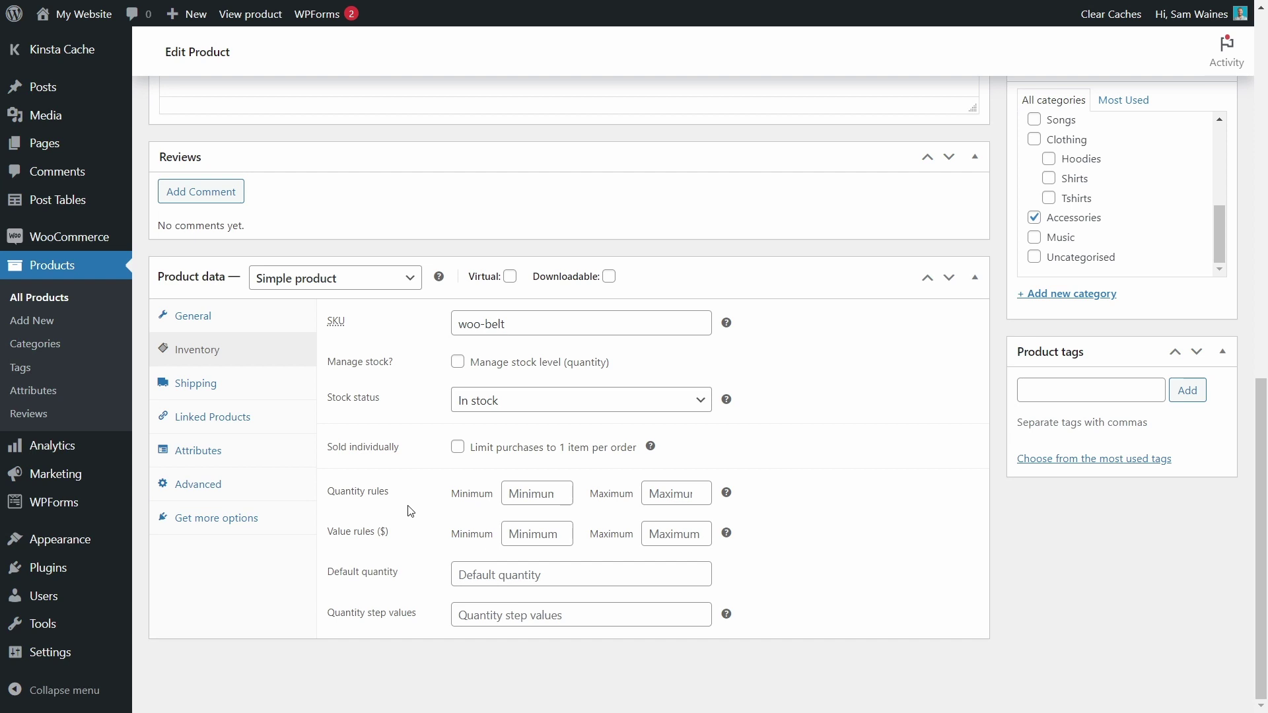
# Set Belt's minimum quantity 3, minimum value 100, default quantity 3 and step 1, then update.
pyautogui.click(561, 490)
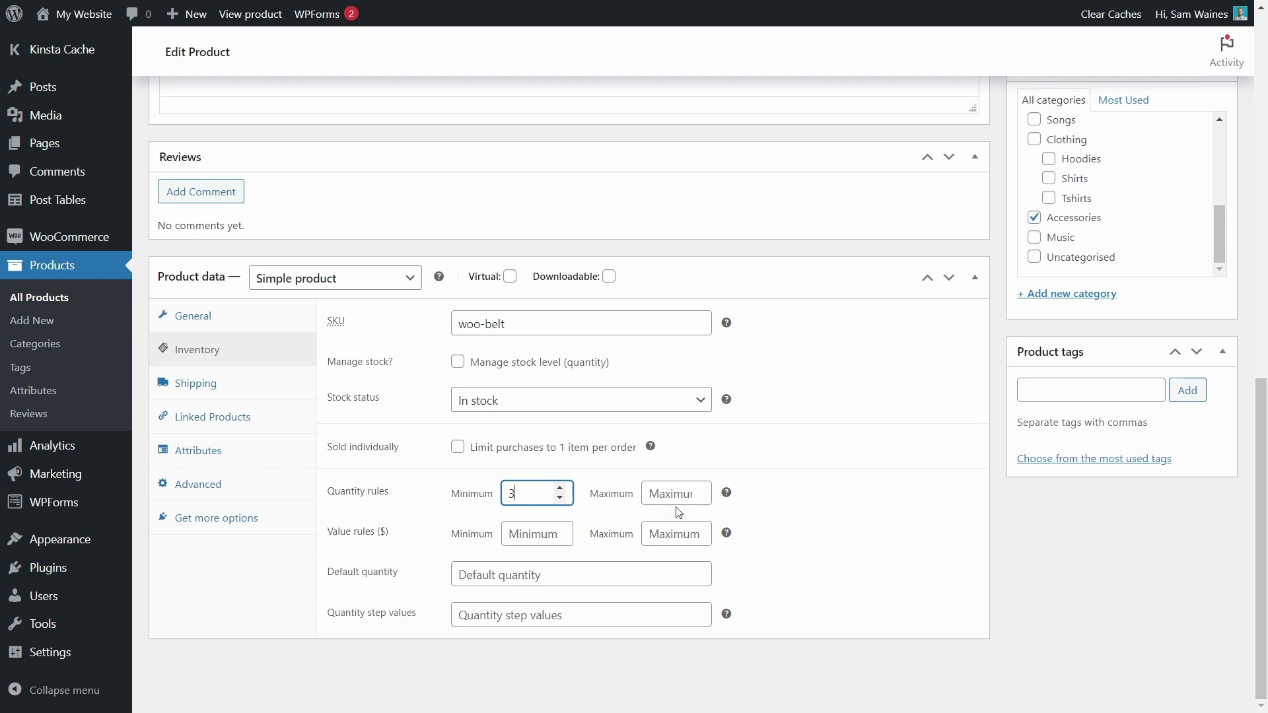
pyautogui.click(536, 532)
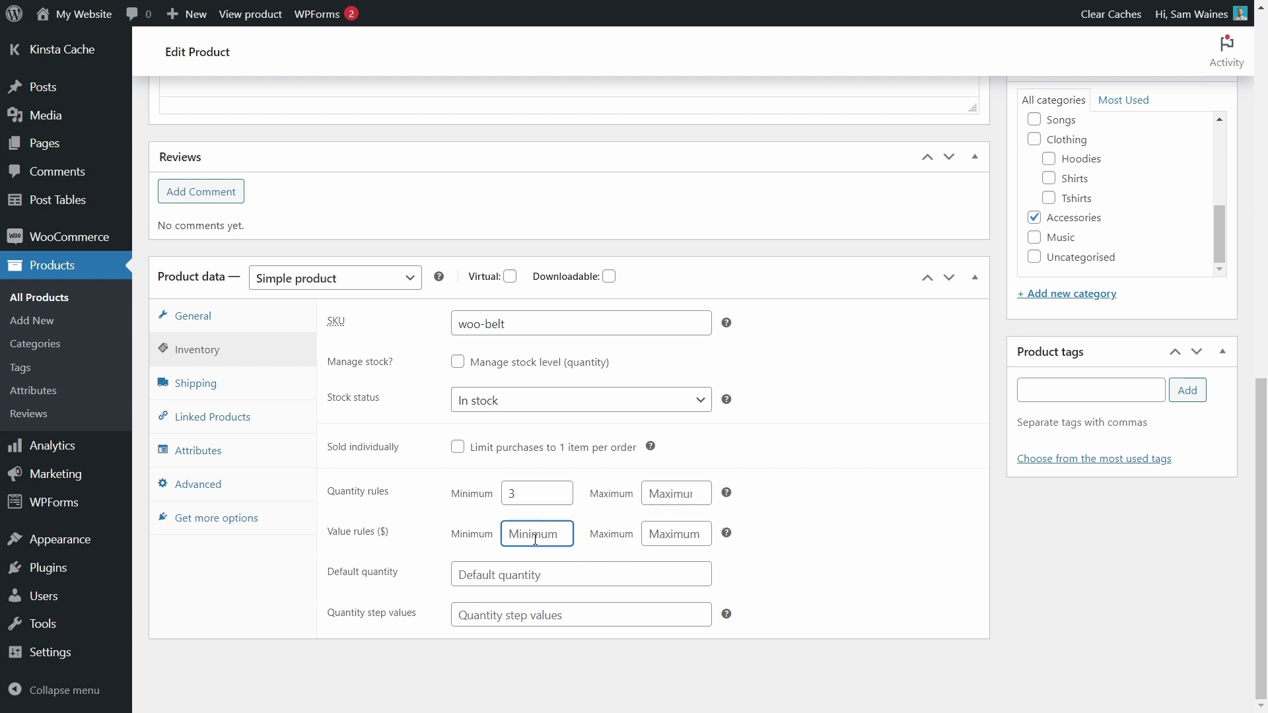
pyautogui.write('100')
pyautogui.click(535, 575)
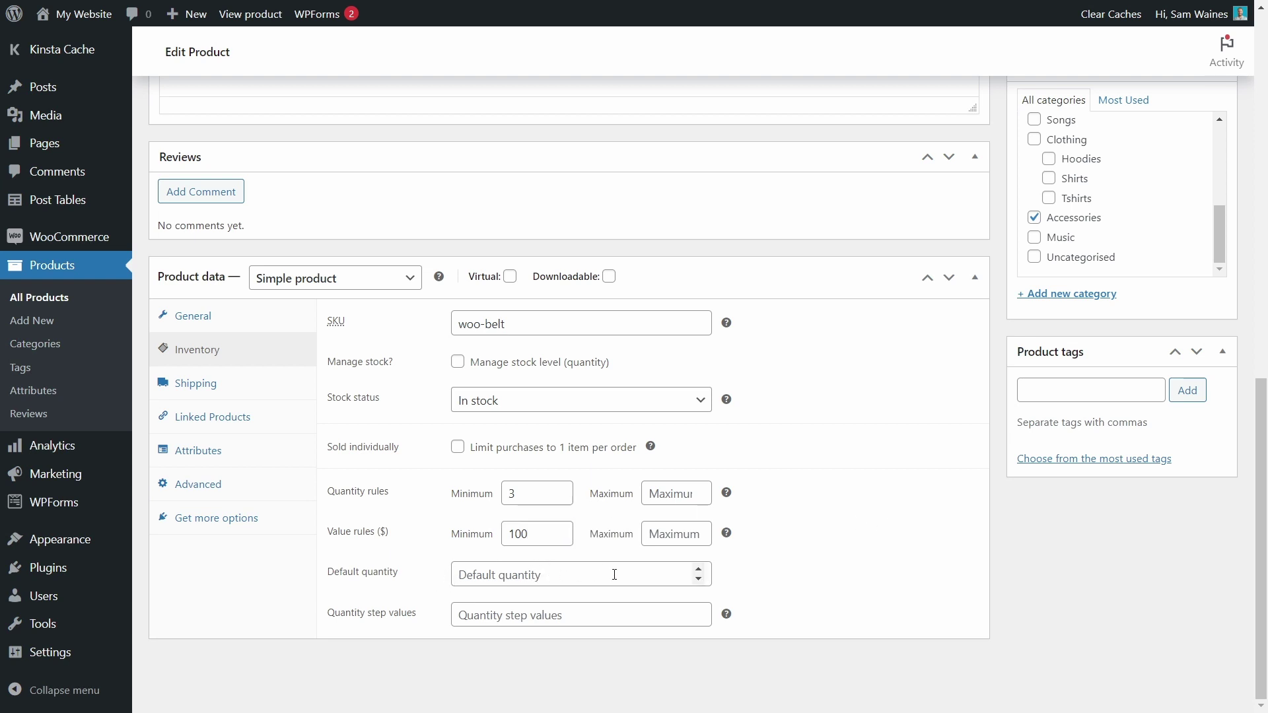
pyautogui.click(699, 570)
pyautogui.click(700, 569)
pyautogui.click(699, 569)
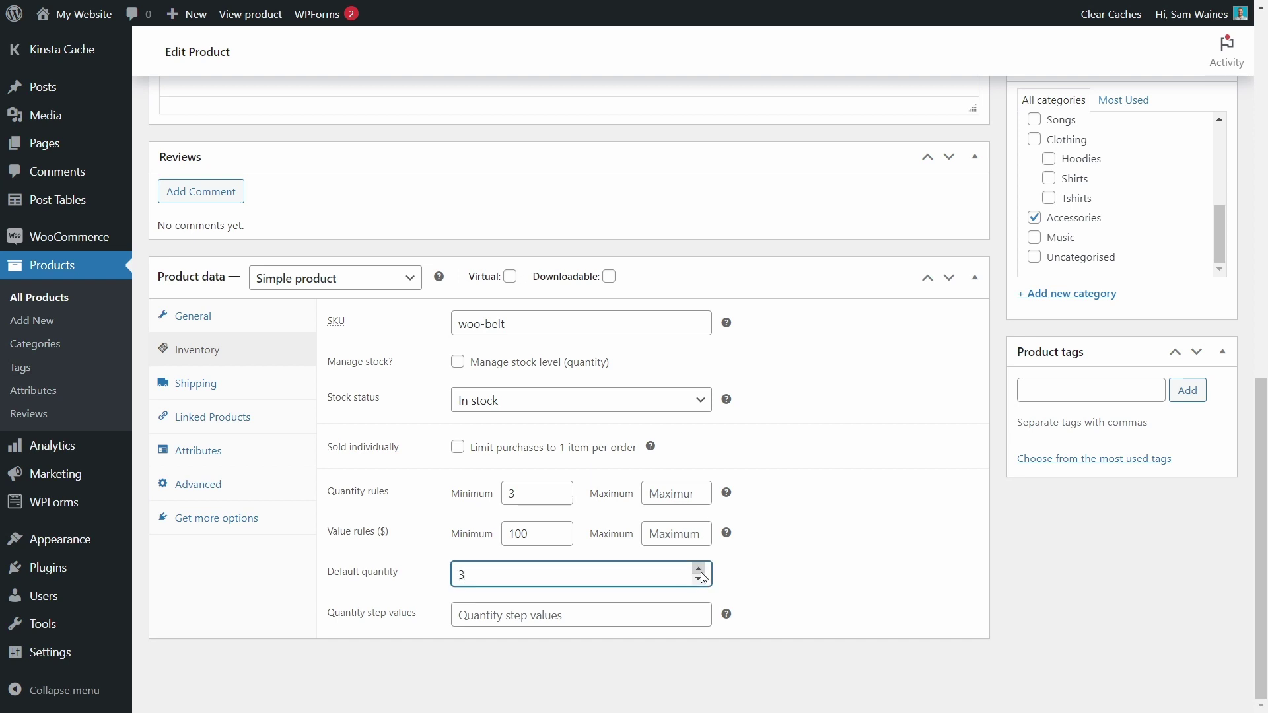
pyautogui.click(510, 612)
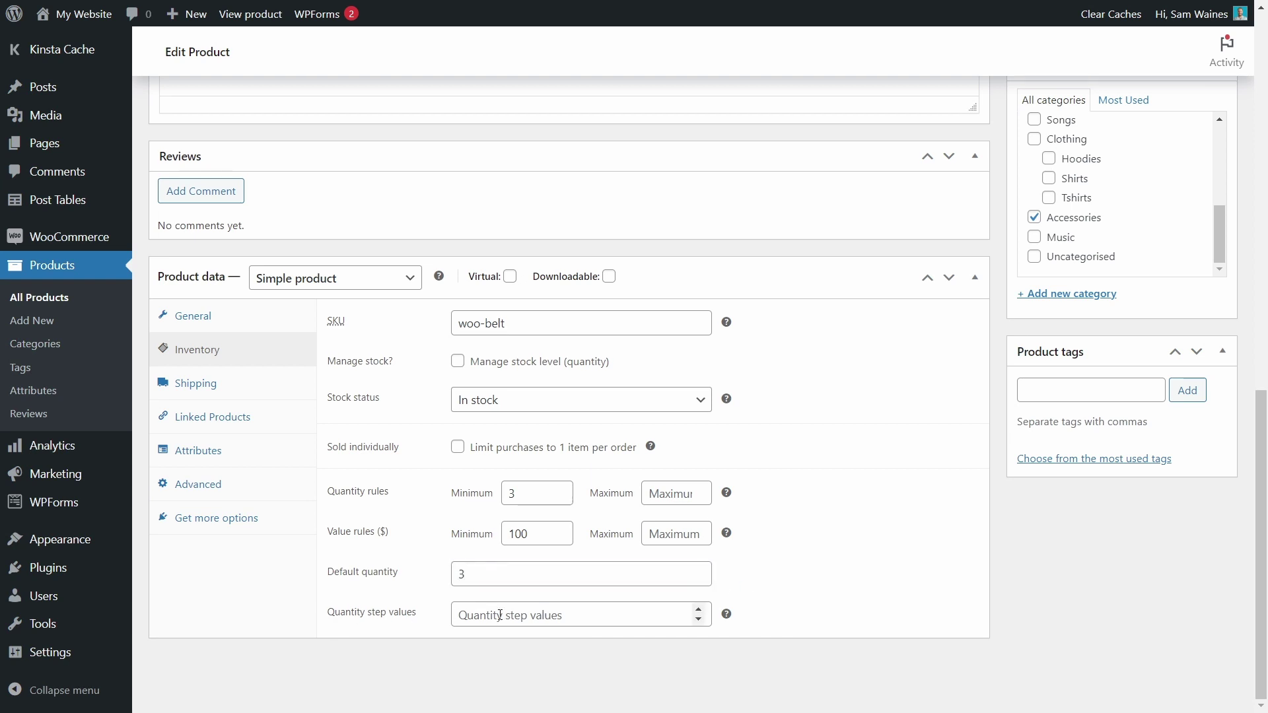
pyautogui.click(698, 610)
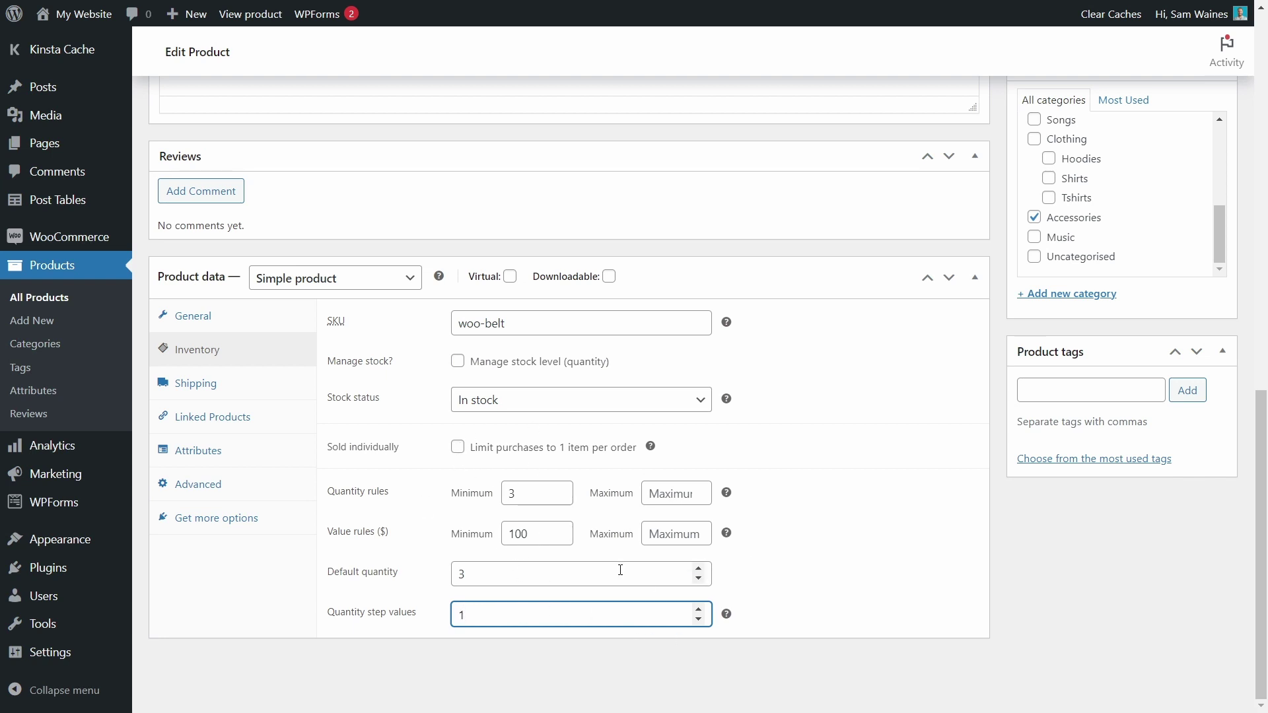
pyautogui.scroll(9, 1095, 331)
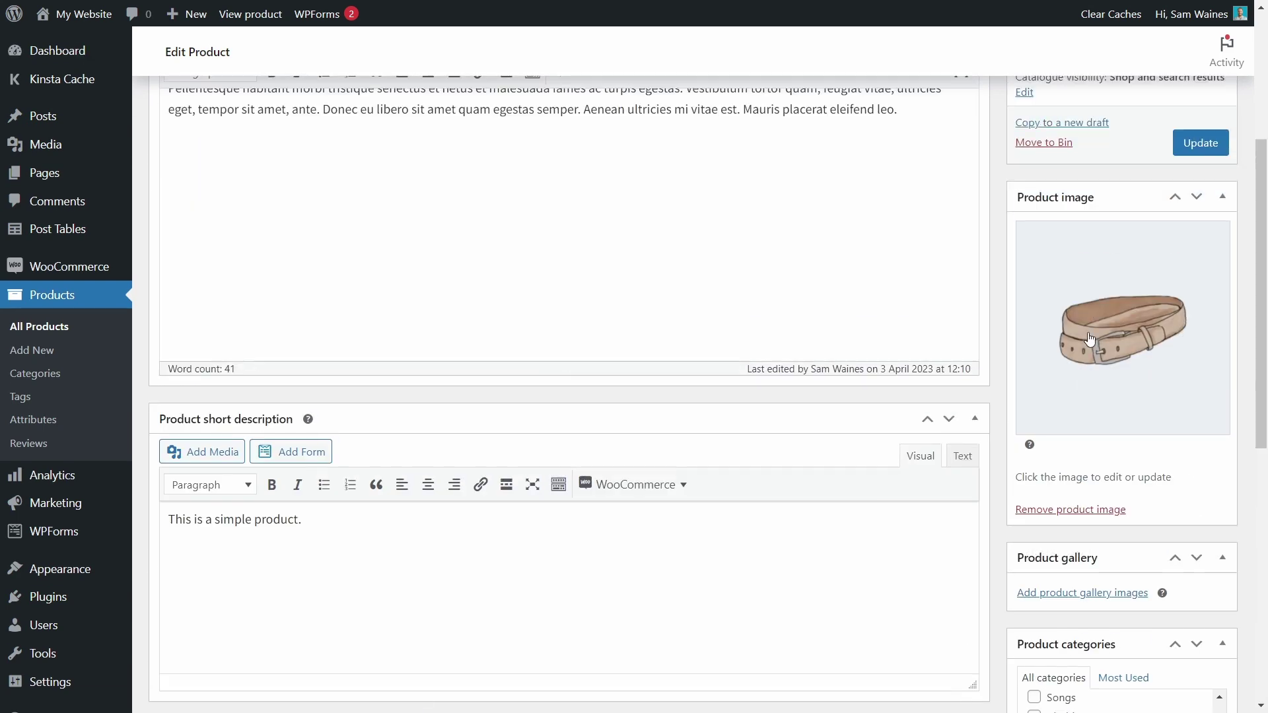
pyautogui.click(1201, 143)
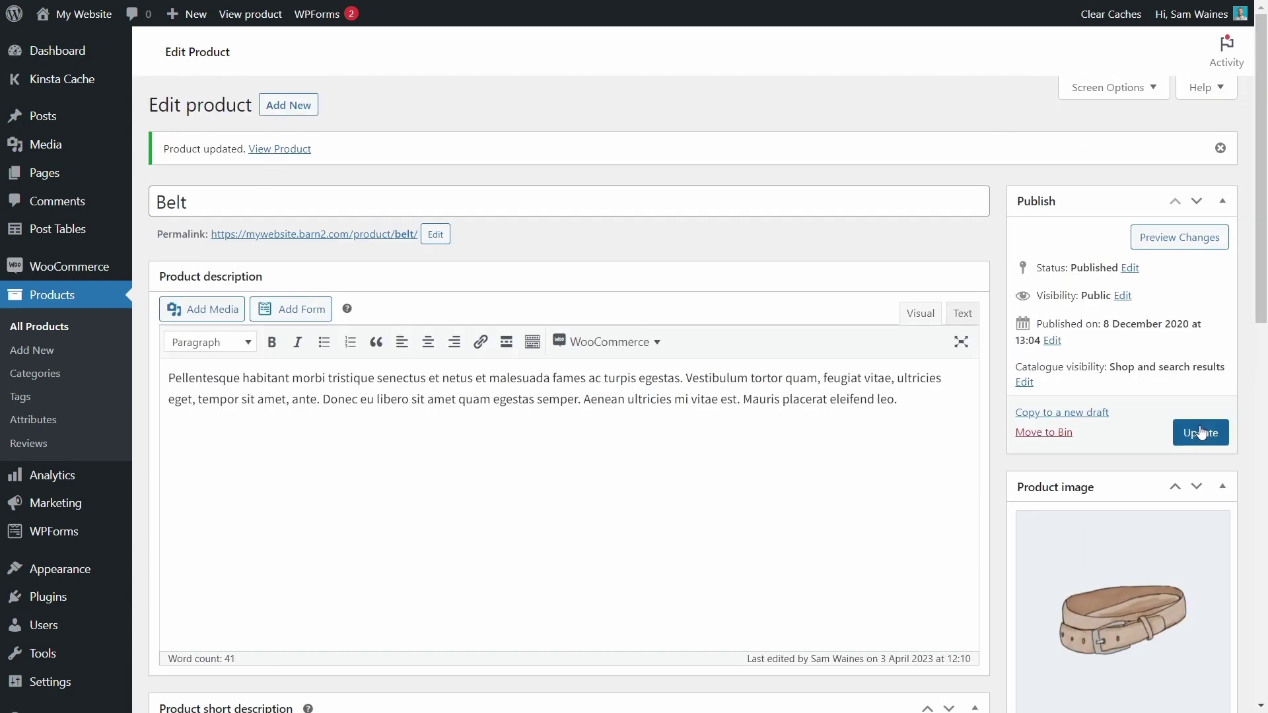
# View the Belt on the storefront and add 3 Belts, making the basket 5 items at $375.00.
pyautogui.click(1201, 432)
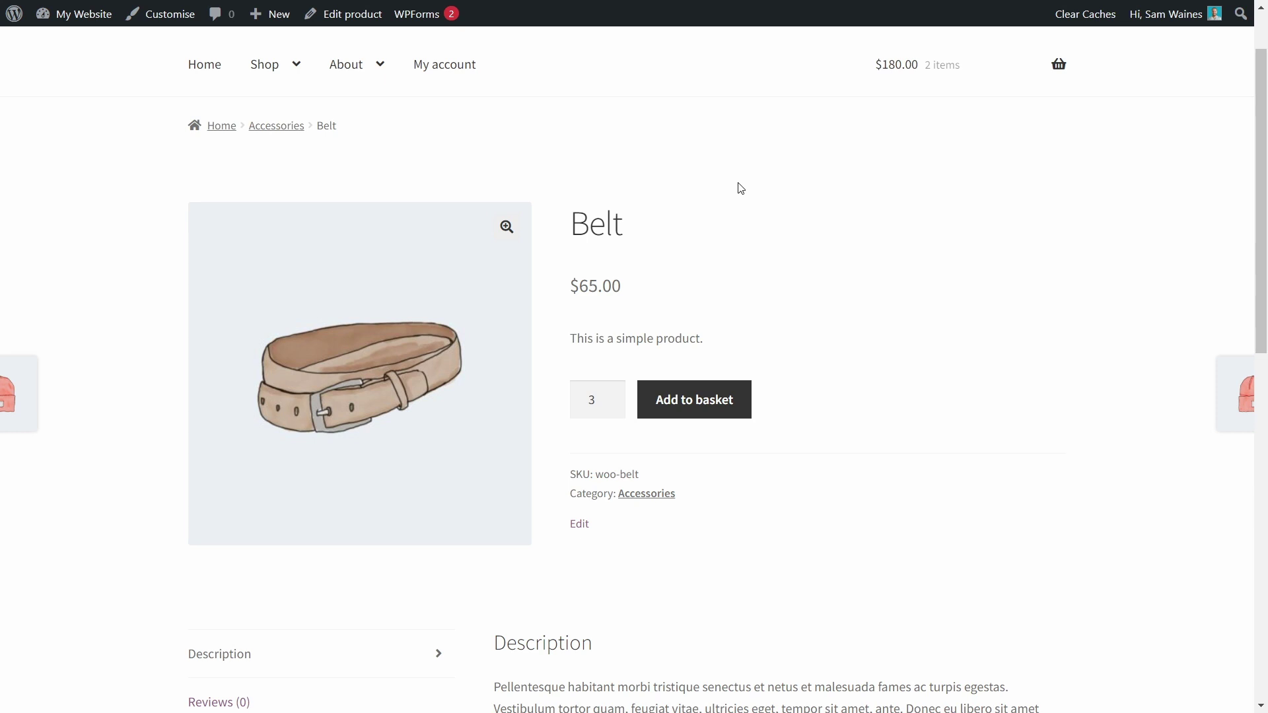
pyautogui.click(613, 408)
pyautogui.click(611, 396)
pyautogui.click(611, 405)
pyautogui.click(699, 404)
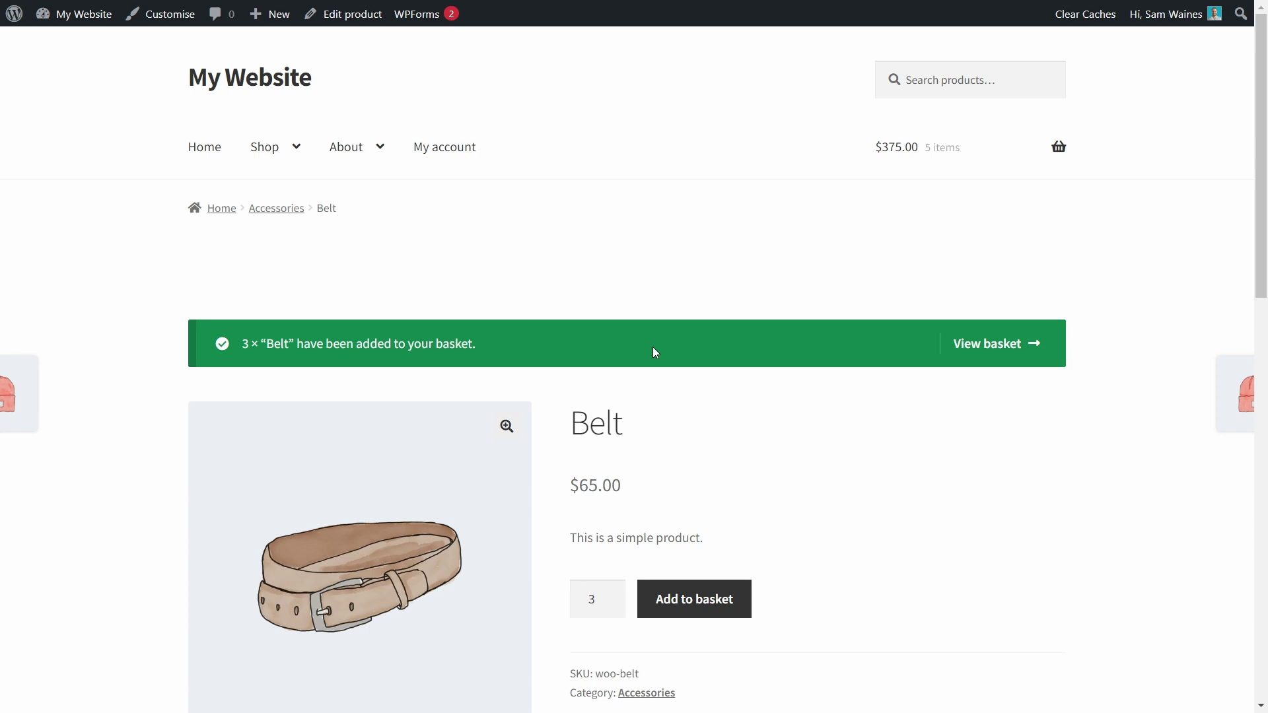
pyautogui.scroll(-3, 654, 351)
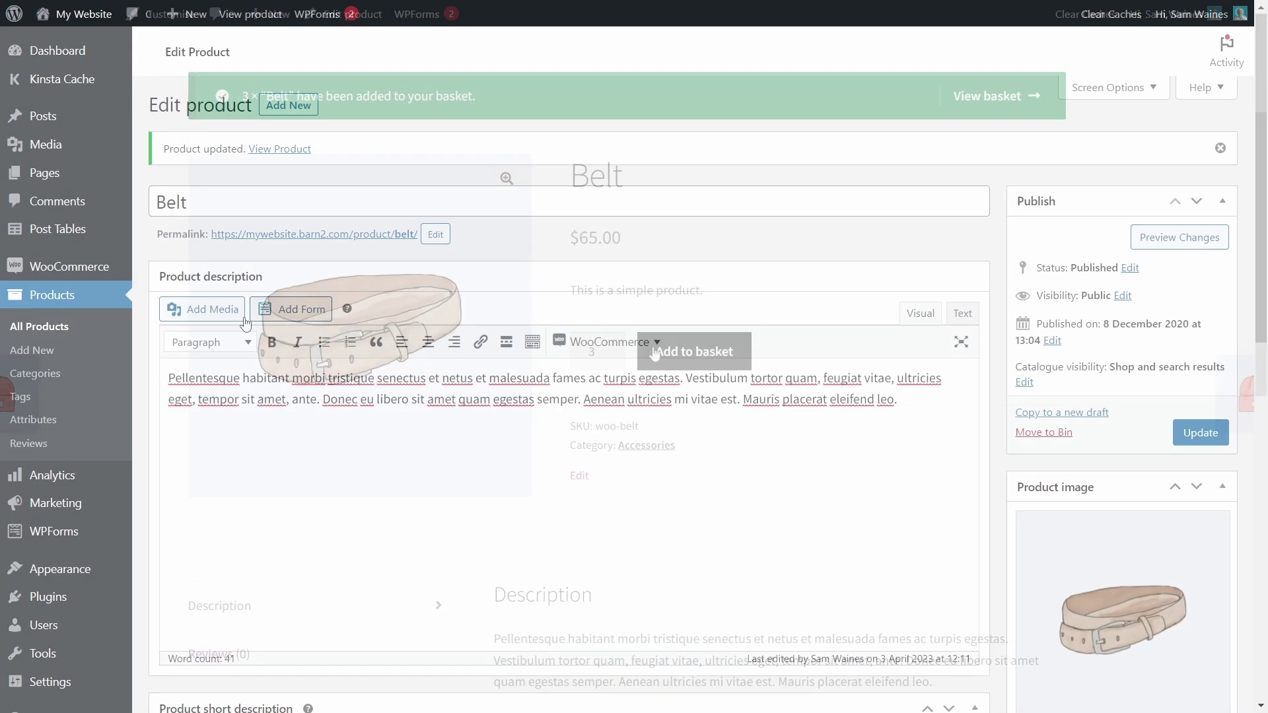
pyautogui.click(41, 328)
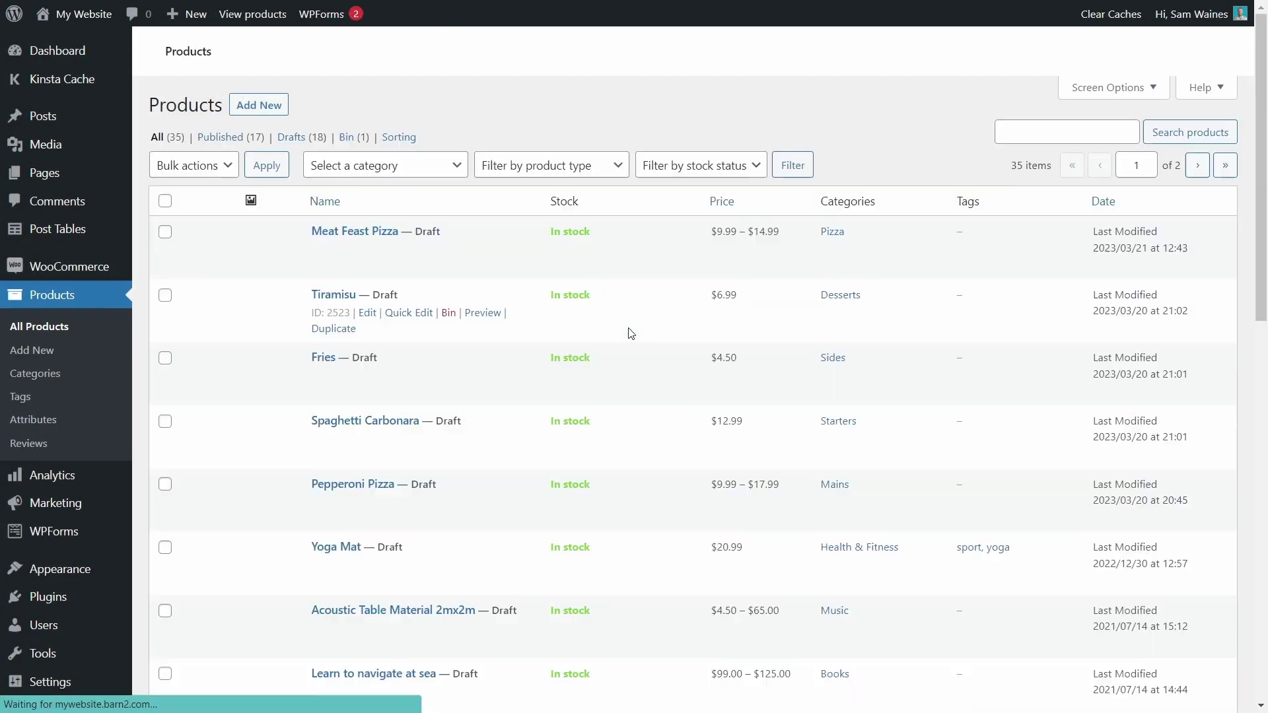
# Filter the products to variable ones and open Meat Feast Pizza's variations.
pyautogui.click(551, 165)
pyautogui.click(552, 245)
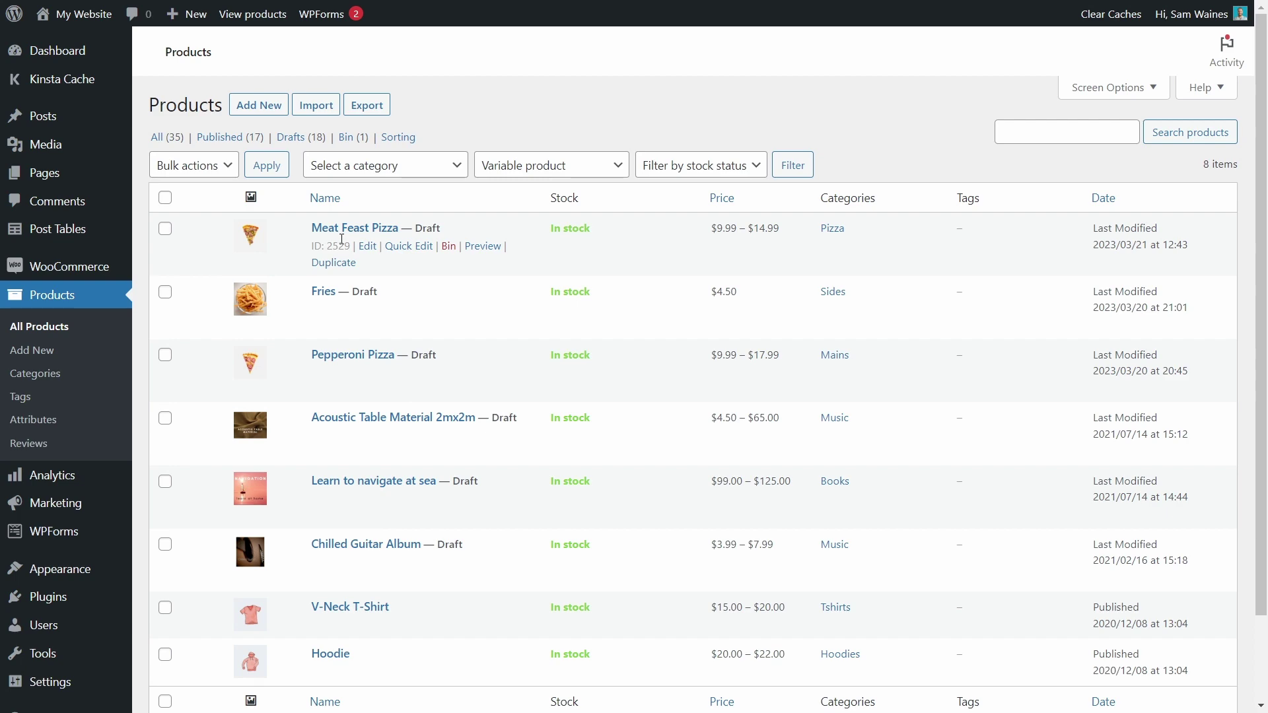
pyautogui.click(368, 247)
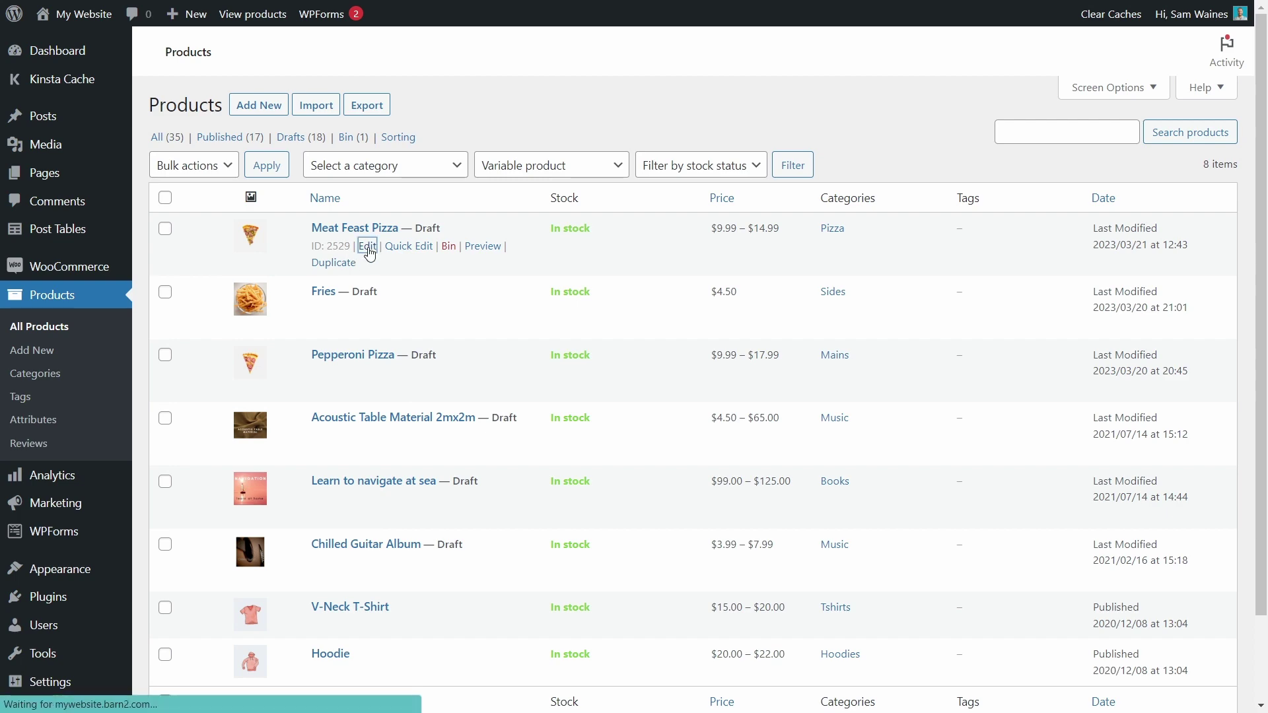
pyautogui.scroll(-9, 370, 258)
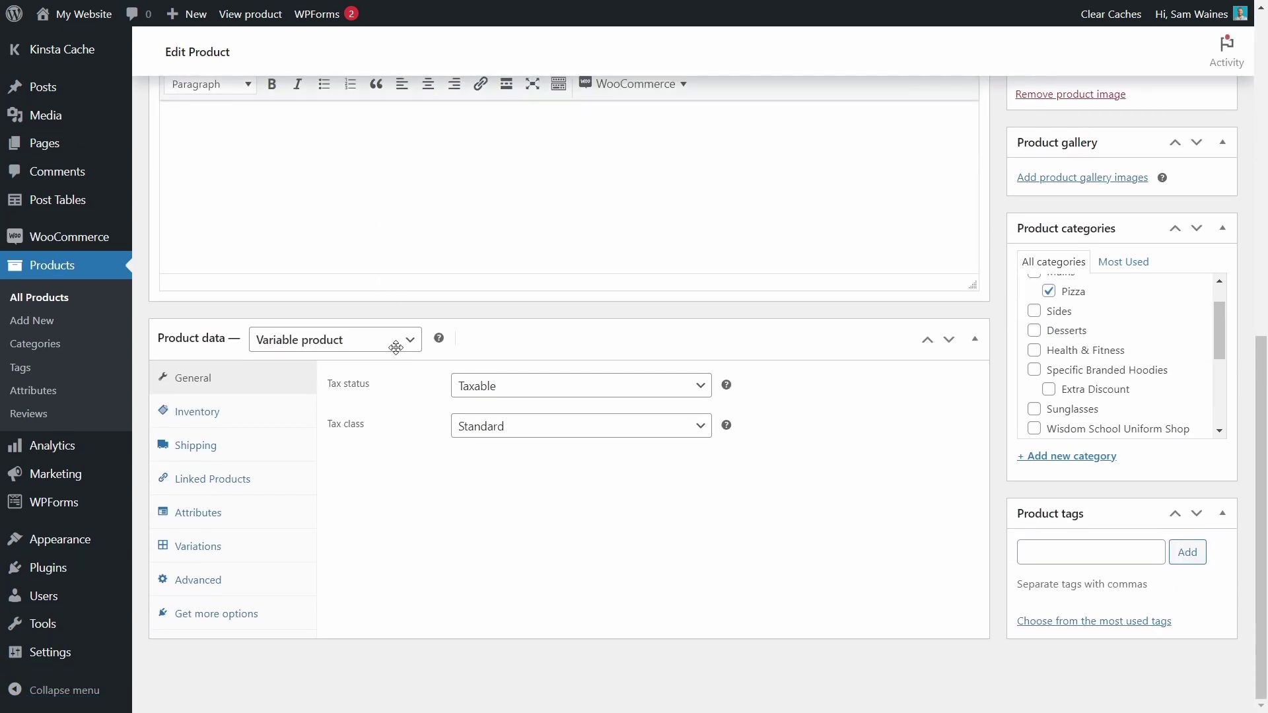
pyautogui.click(205, 546)
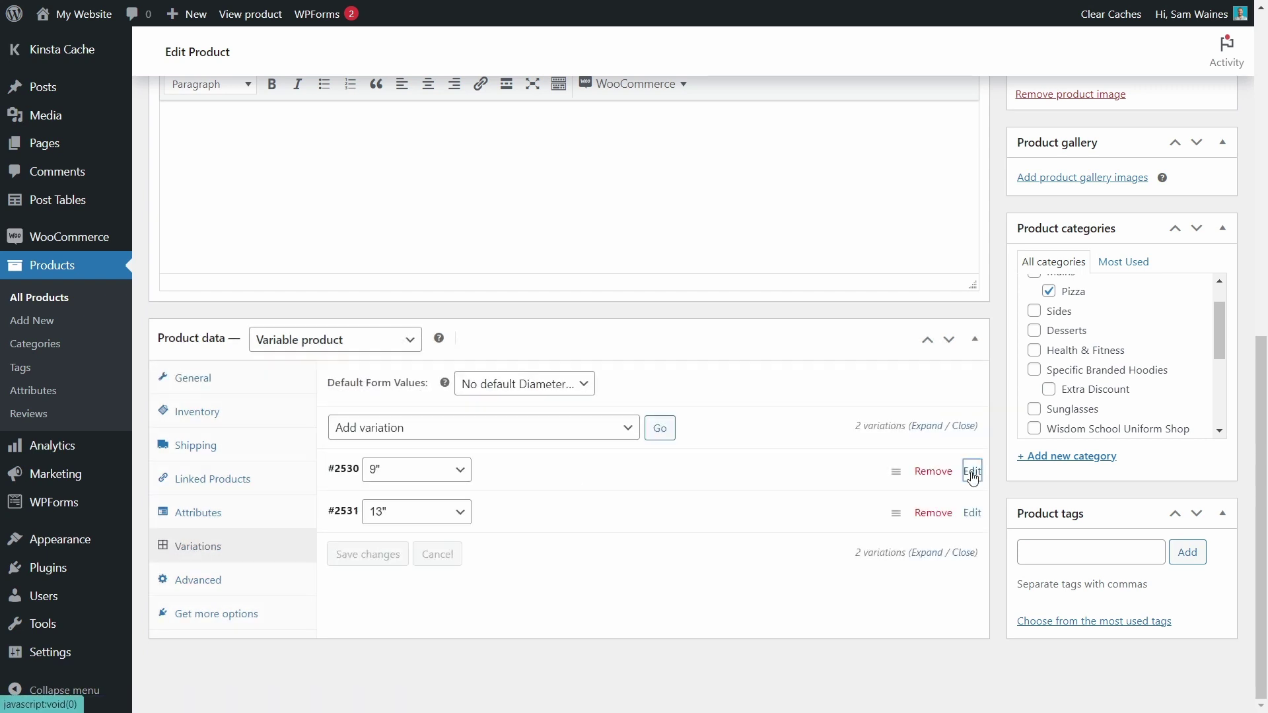
# Review the empty quantity rules of the 9" and 13" pizza variations.
pyautogui.click(973, 471)
pyautogui.scroll(-5, 647, 515)
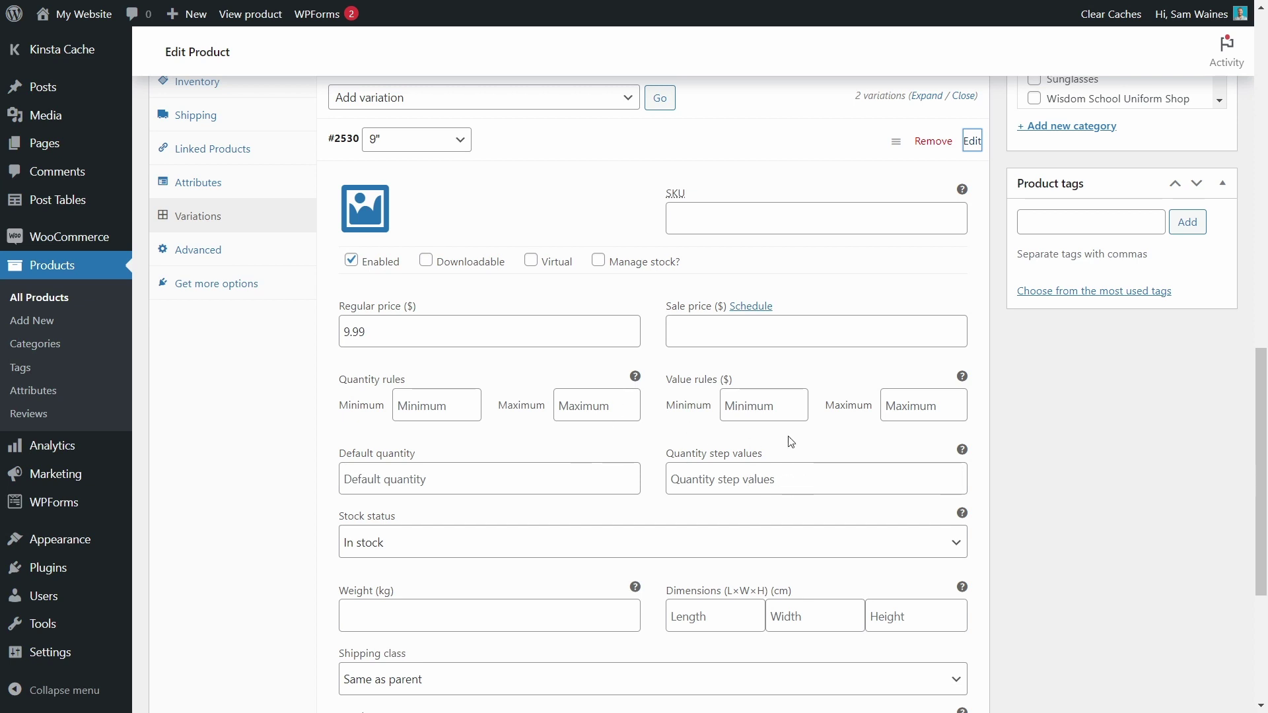
pyautogui.scroll(1, 812, 460)
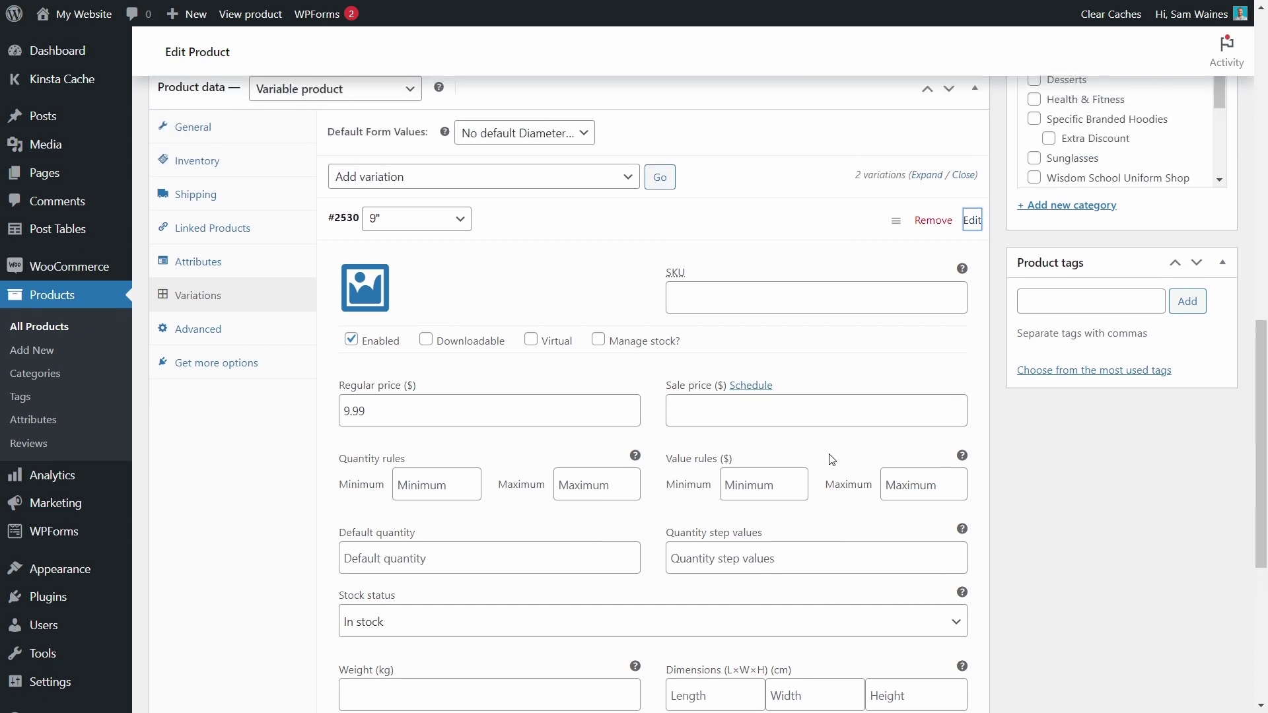
pyautogui.scroll(-5, 807, 479)
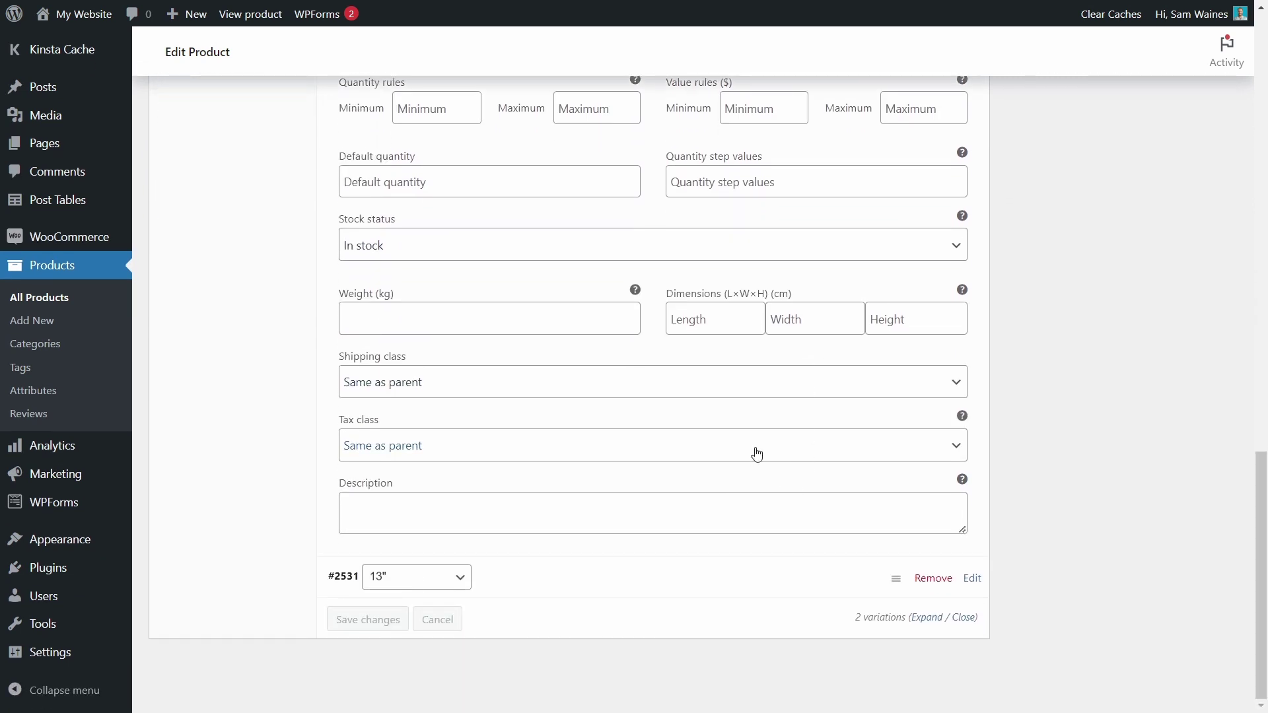
pyautogui.click(973, 579)
pyautogui.scroll(-6, 626, 452)
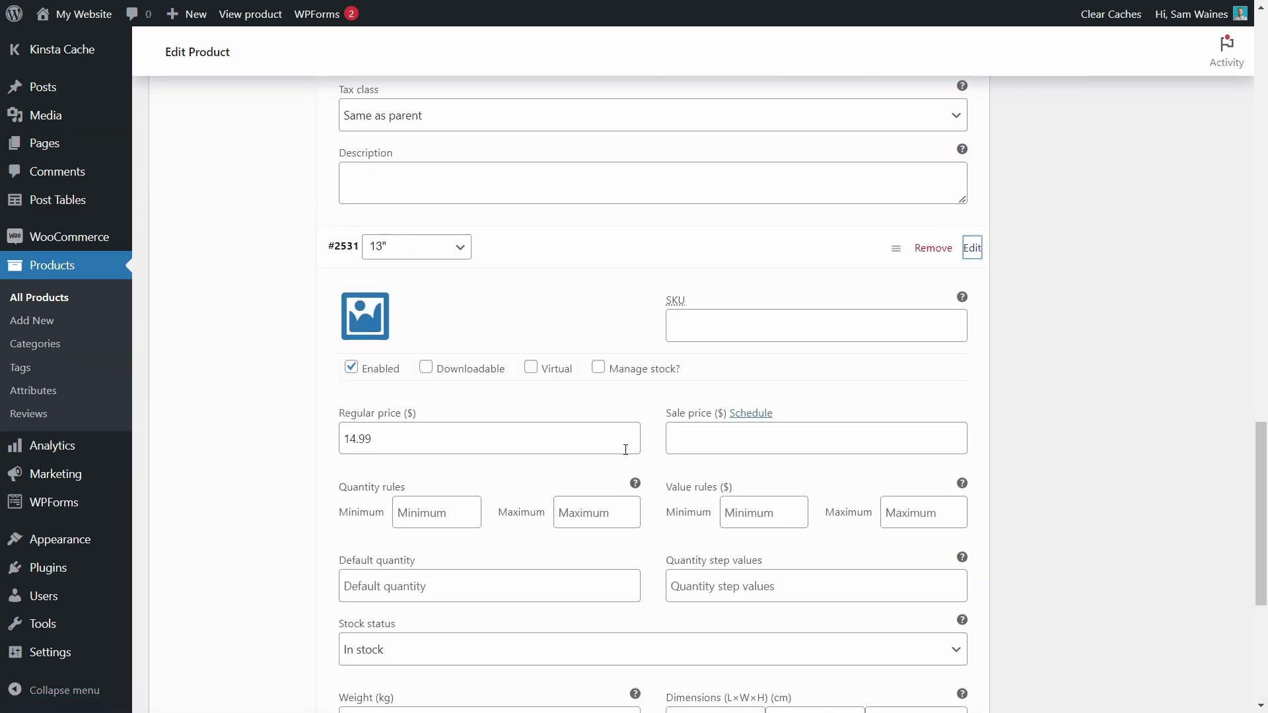
pyautogui.scroll(1, 699, 405)
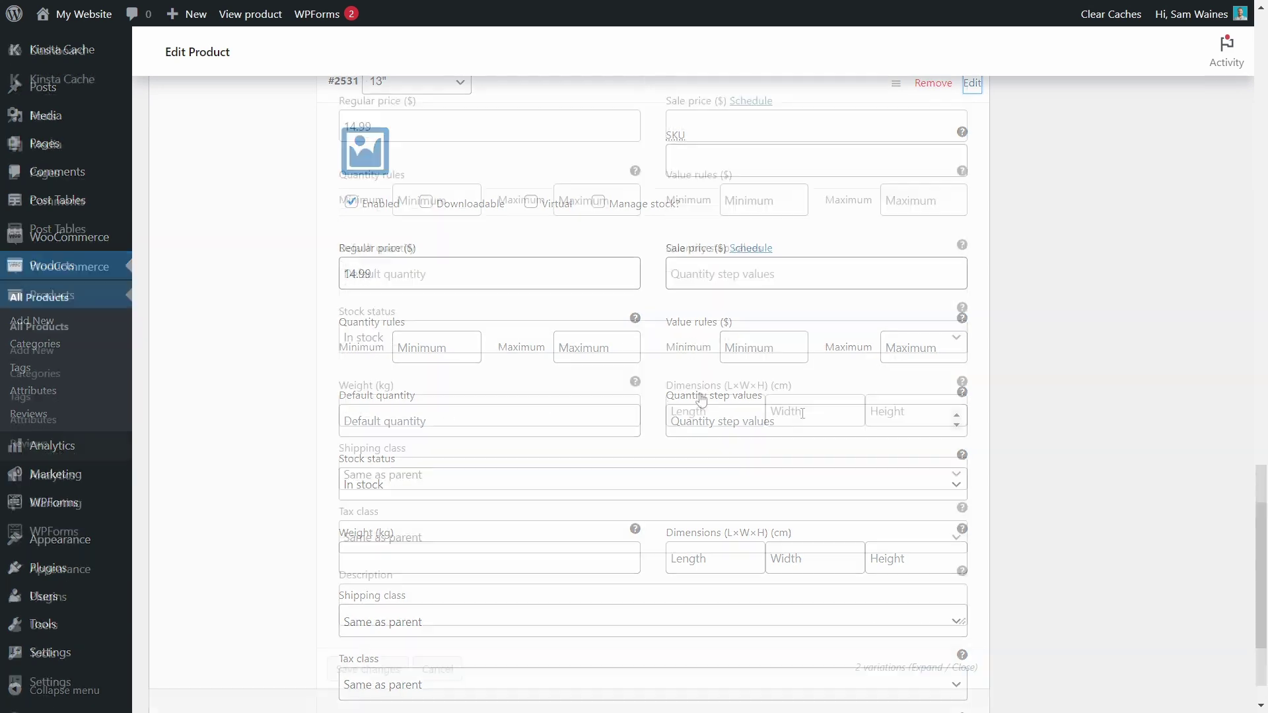
pyautogui.scroll(20, 804, 421)
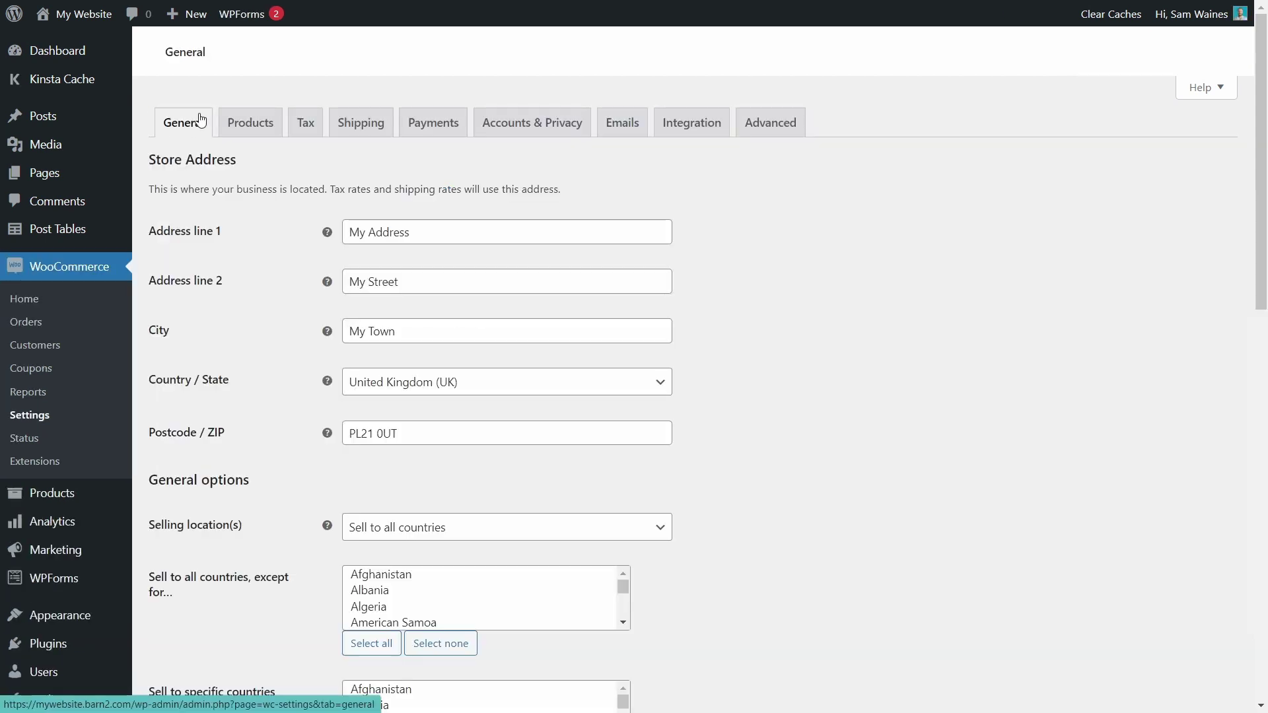
# View the Quantity manager section of WooCommerce's Products settings.
pyautogui.click(255, 124)
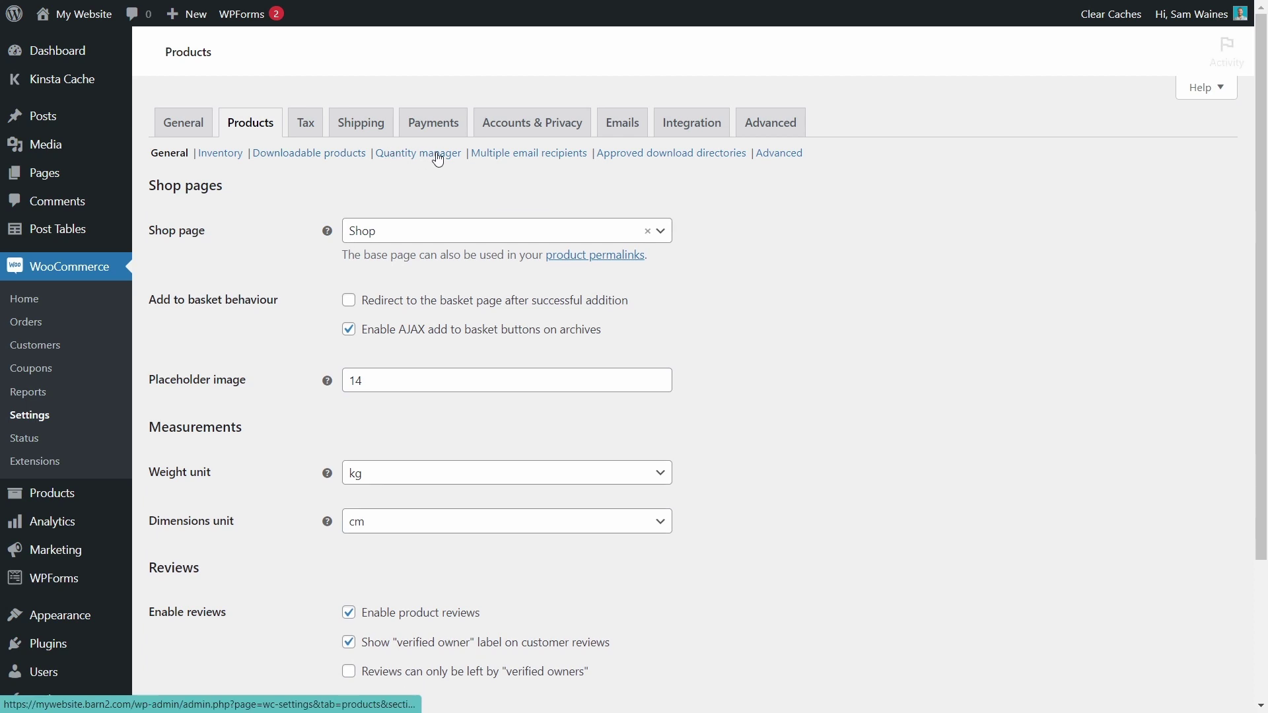
pyautogui.click(416, 156)
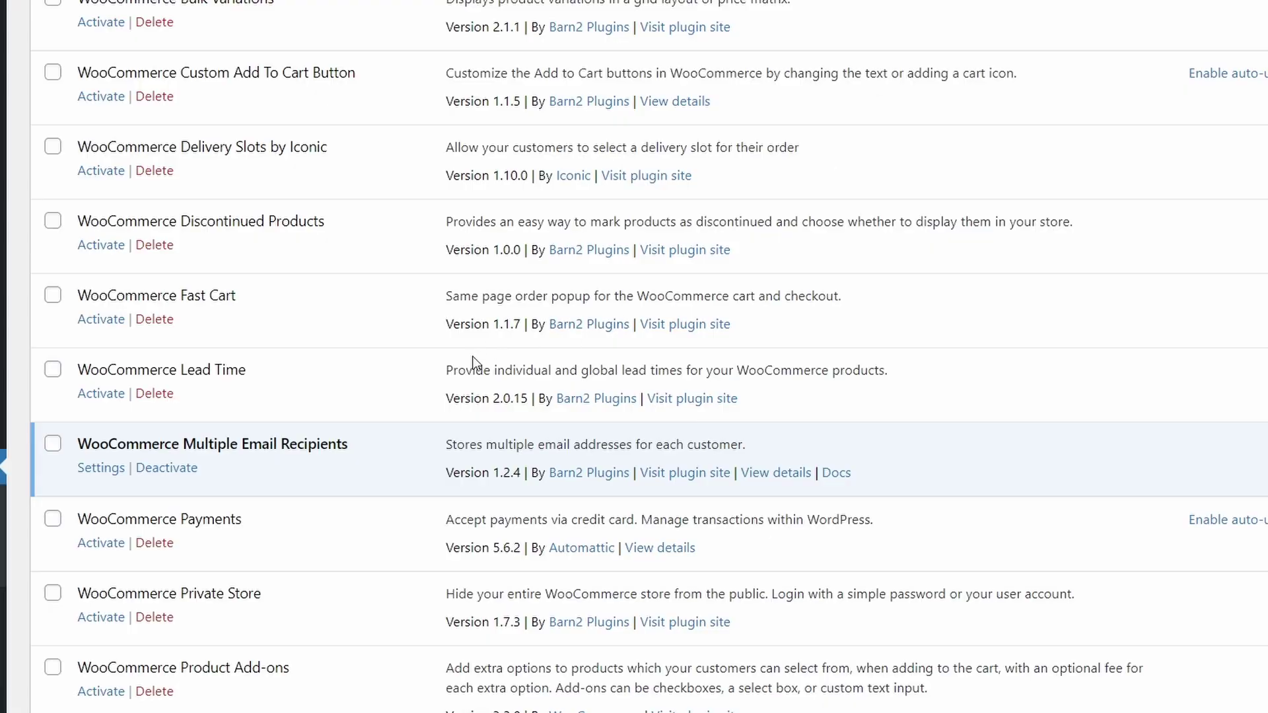
# Activate the WooCommerce Product Table plugin.
pyautogui.scroll(-8, 362, 367)
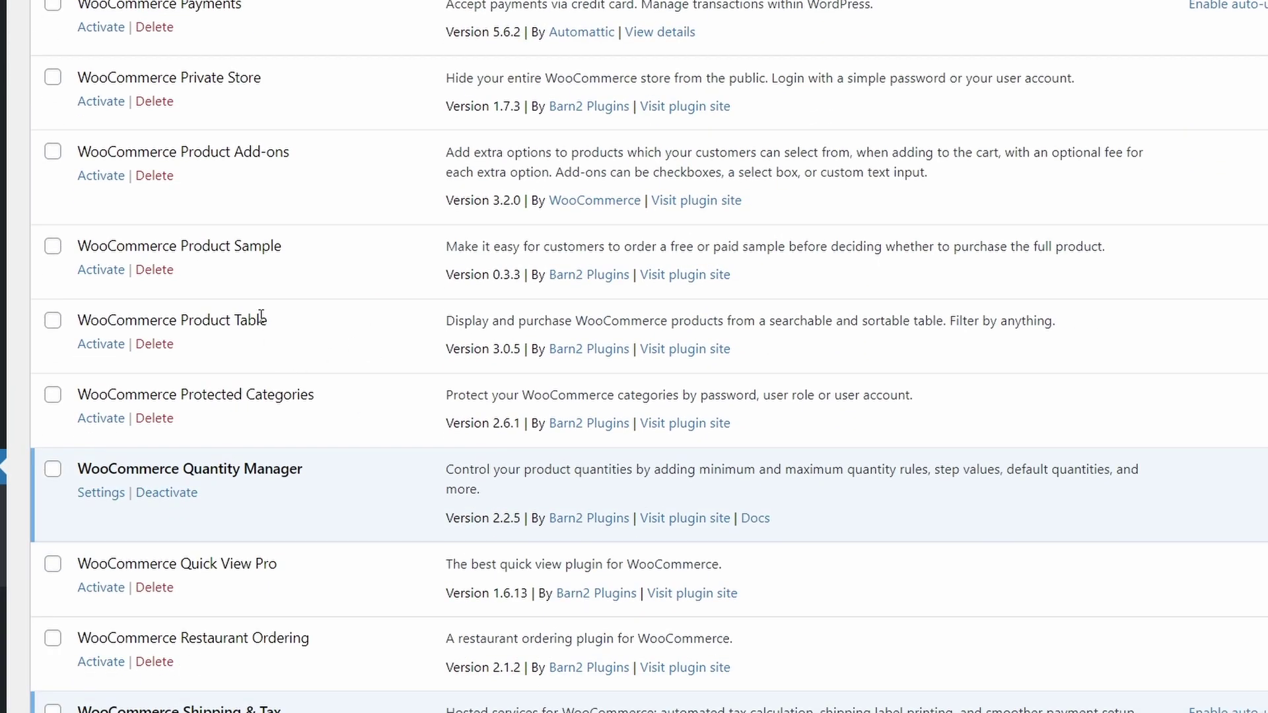
pyautogui.moveTo(270, 319); pyautogui.dragTo(78, 321)
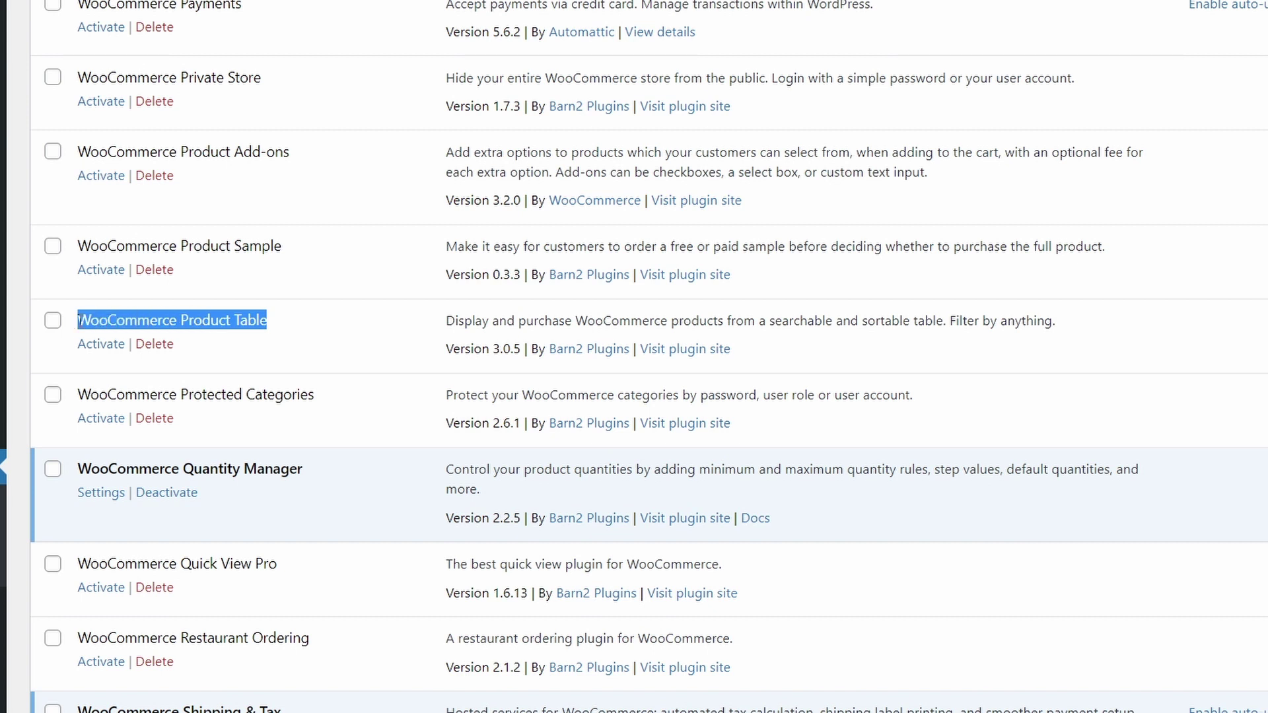
pyautogui.click(184, 379)
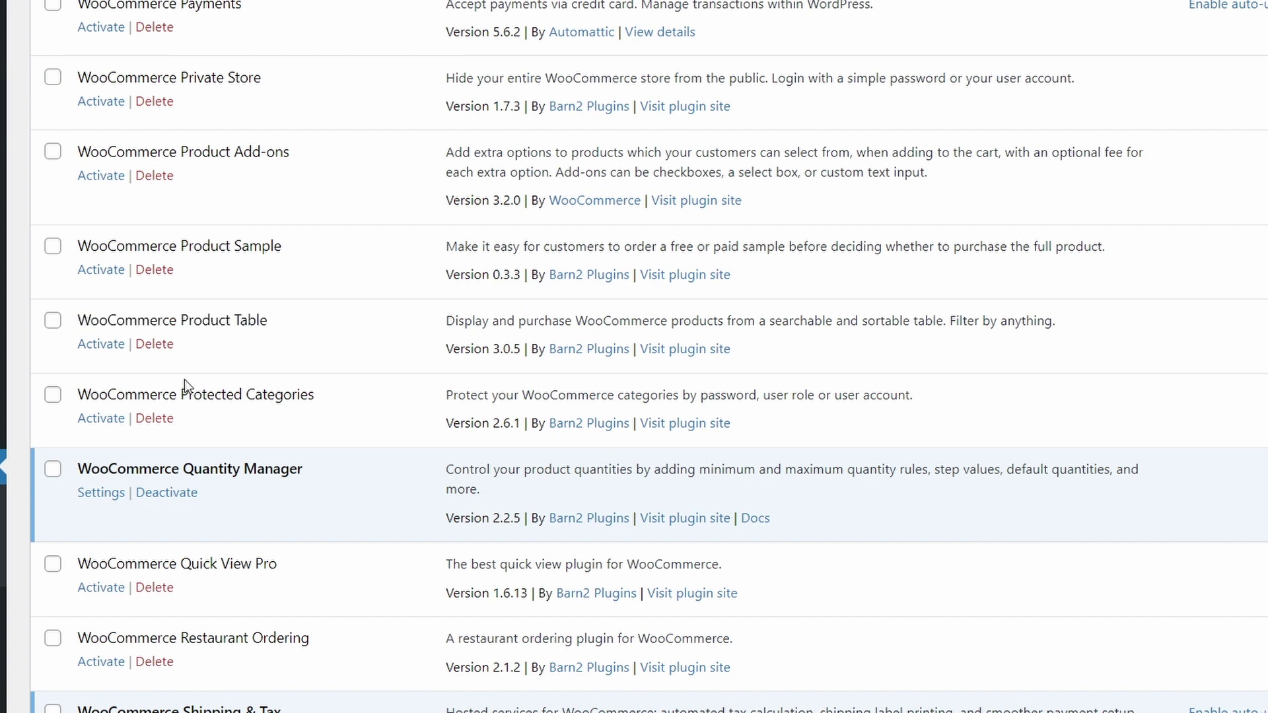
pyautogui.click(101, 344)
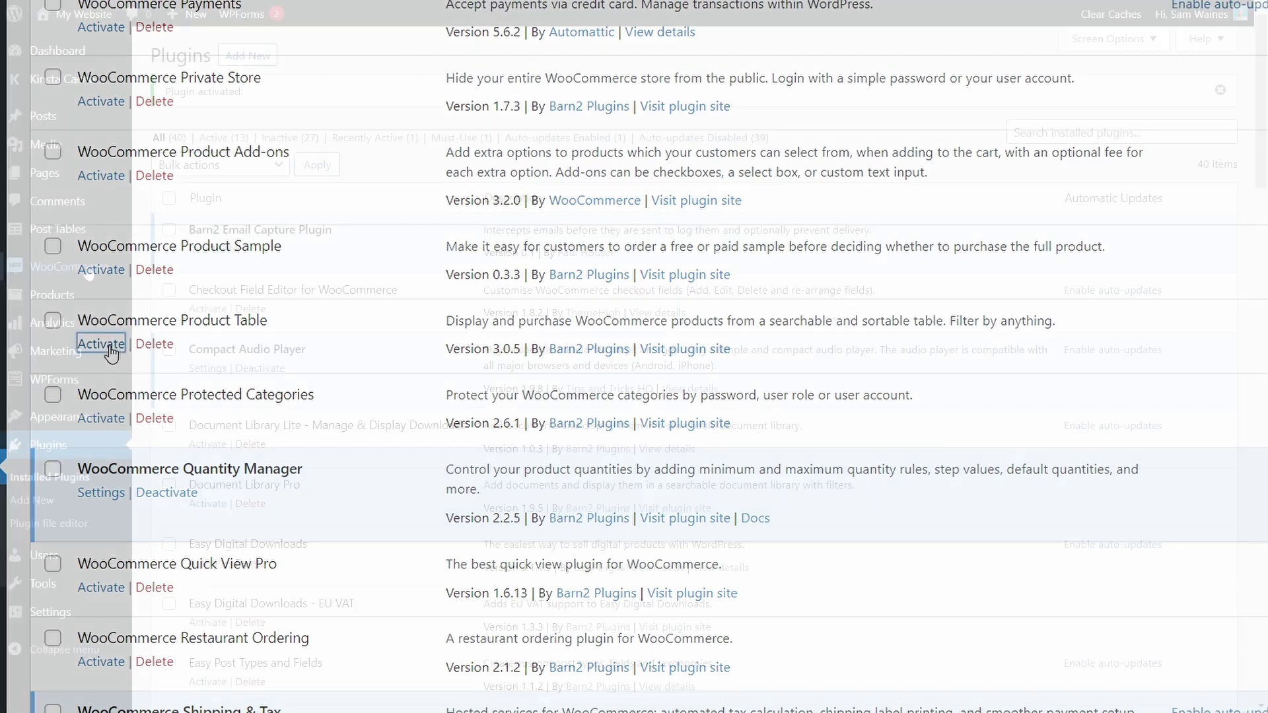
# Enable the product table layout for the Shop page in Product tables settings and save.
pyautogui.moveTo(73, 271)
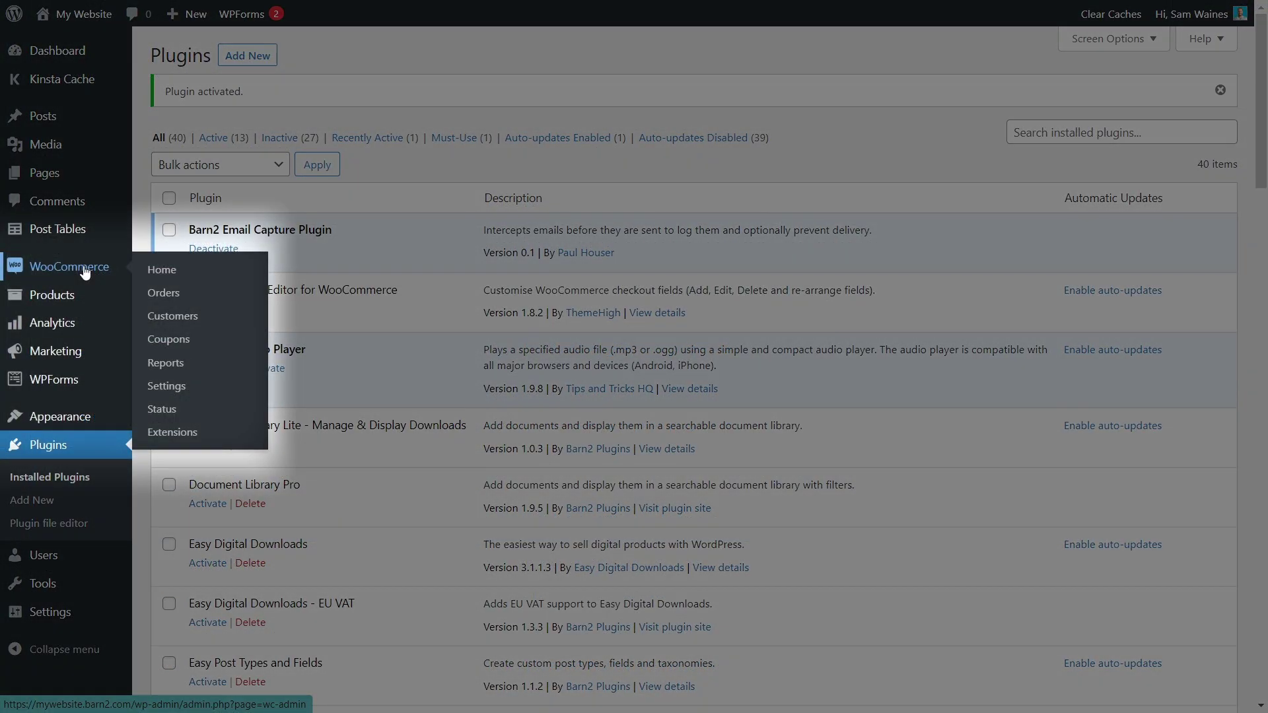
pyautogui.click(164, 385)
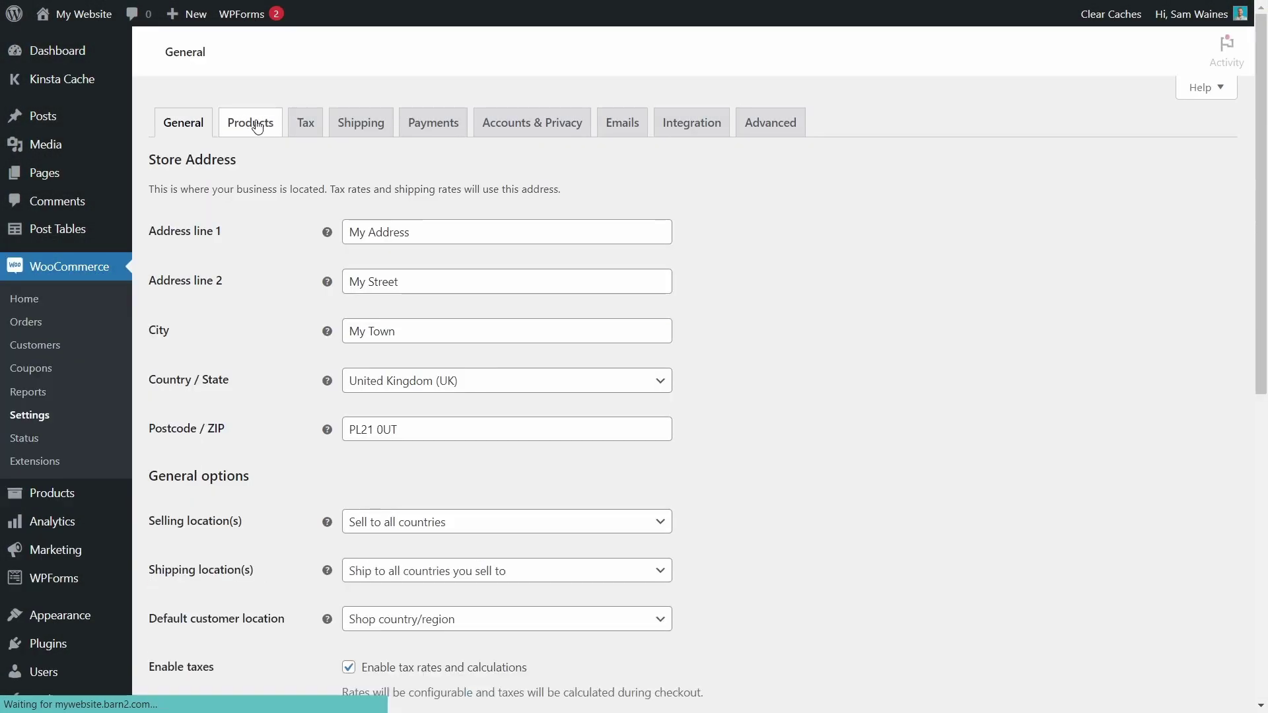
pyautogui.click(257, 126)
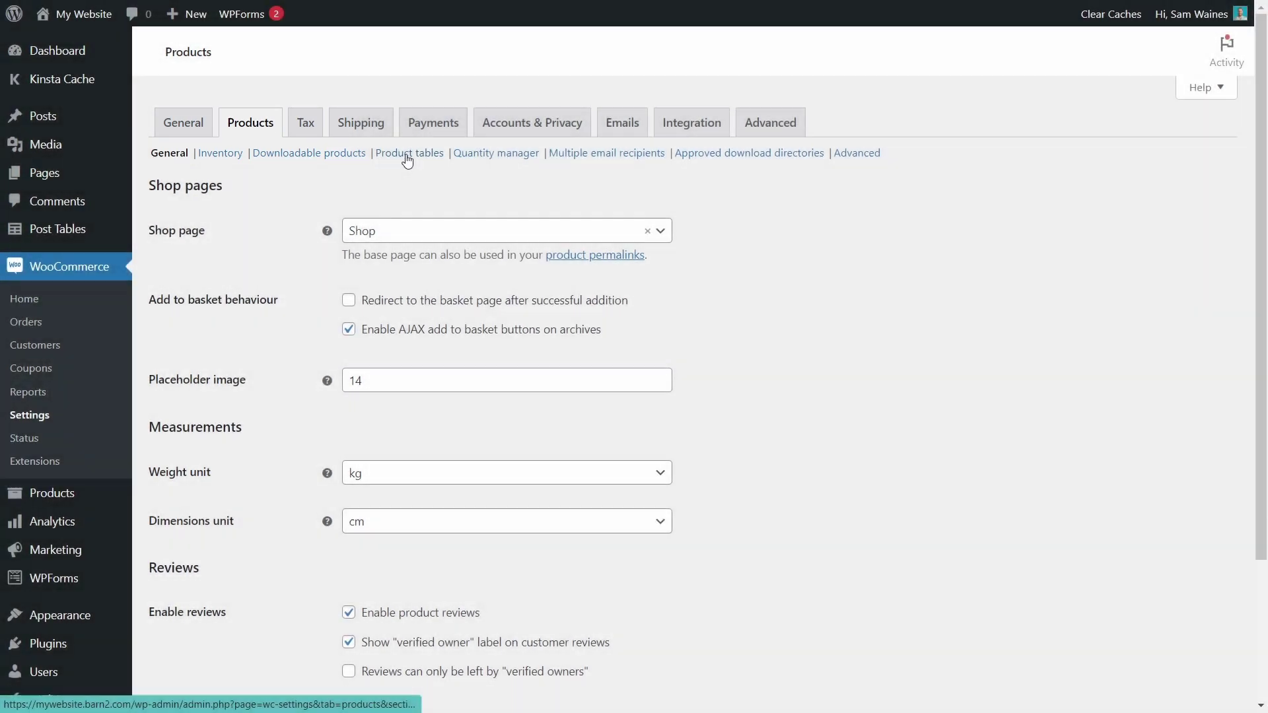
pyautogui.click(407, 155)
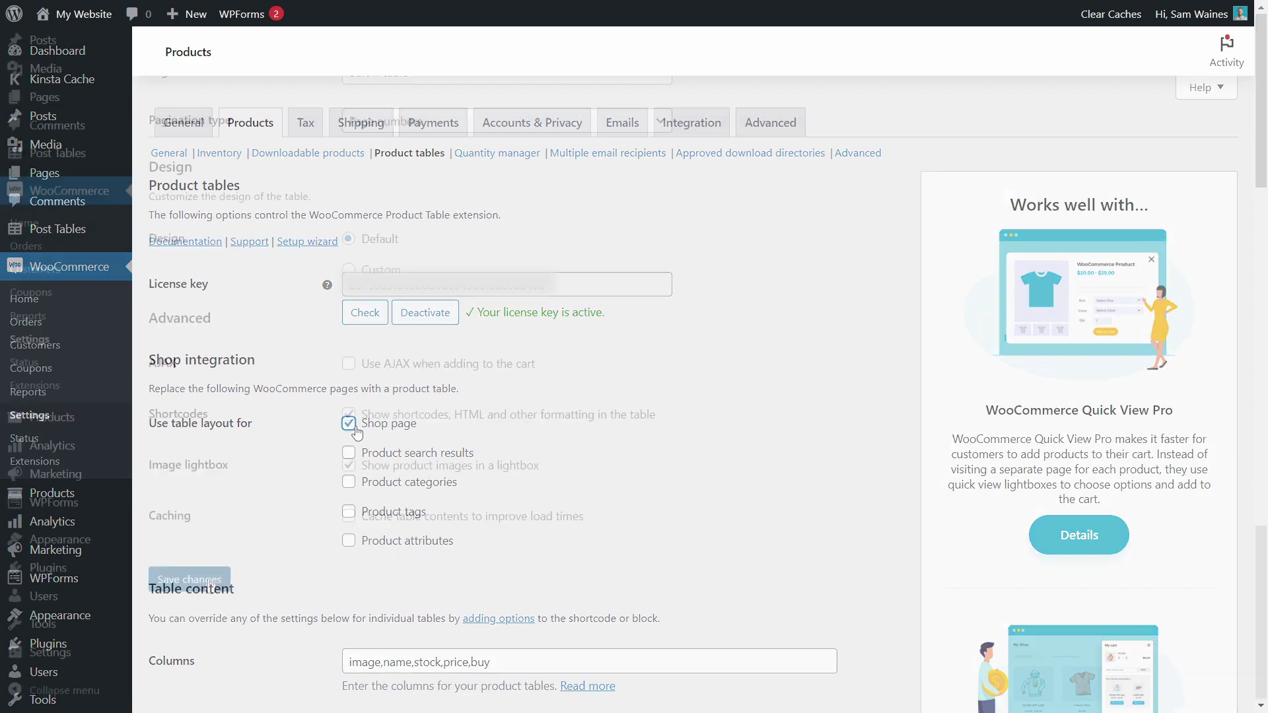
pyautogui.click(209, 582)
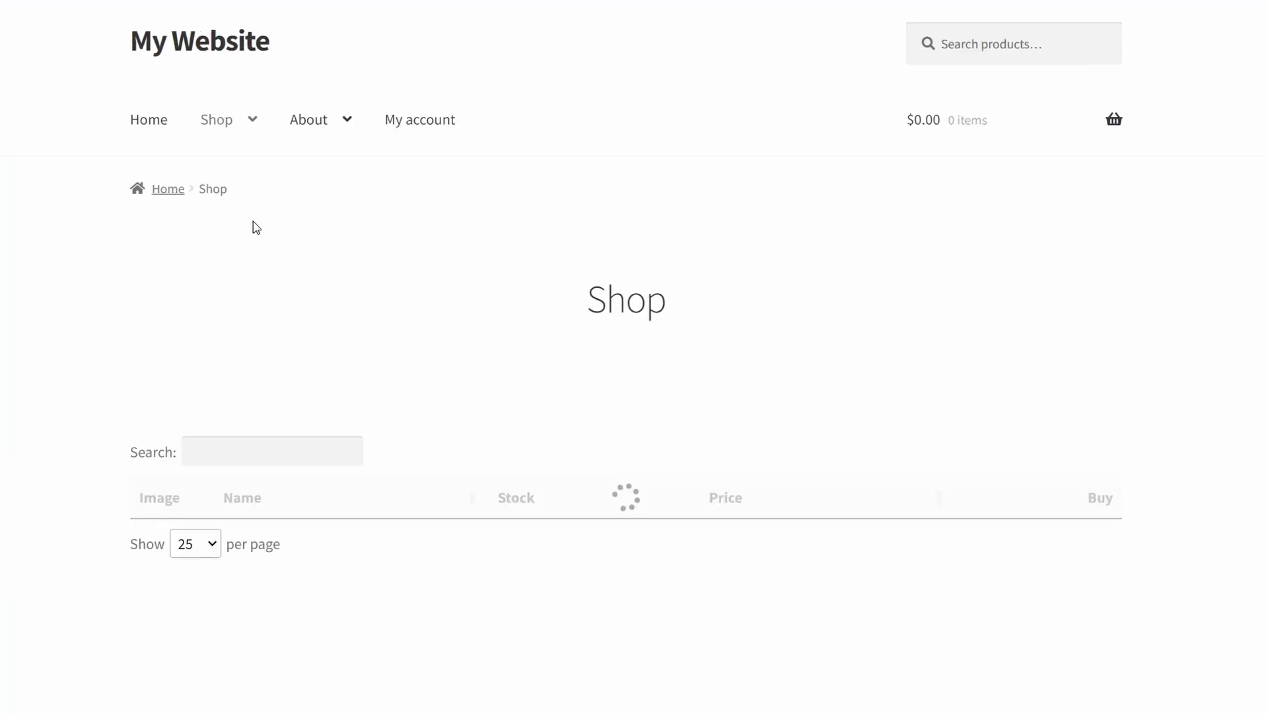
# Raise the Beanie quantity to 8 in the shop's product table.
pyautogui.scroll(-2, 263, 300)
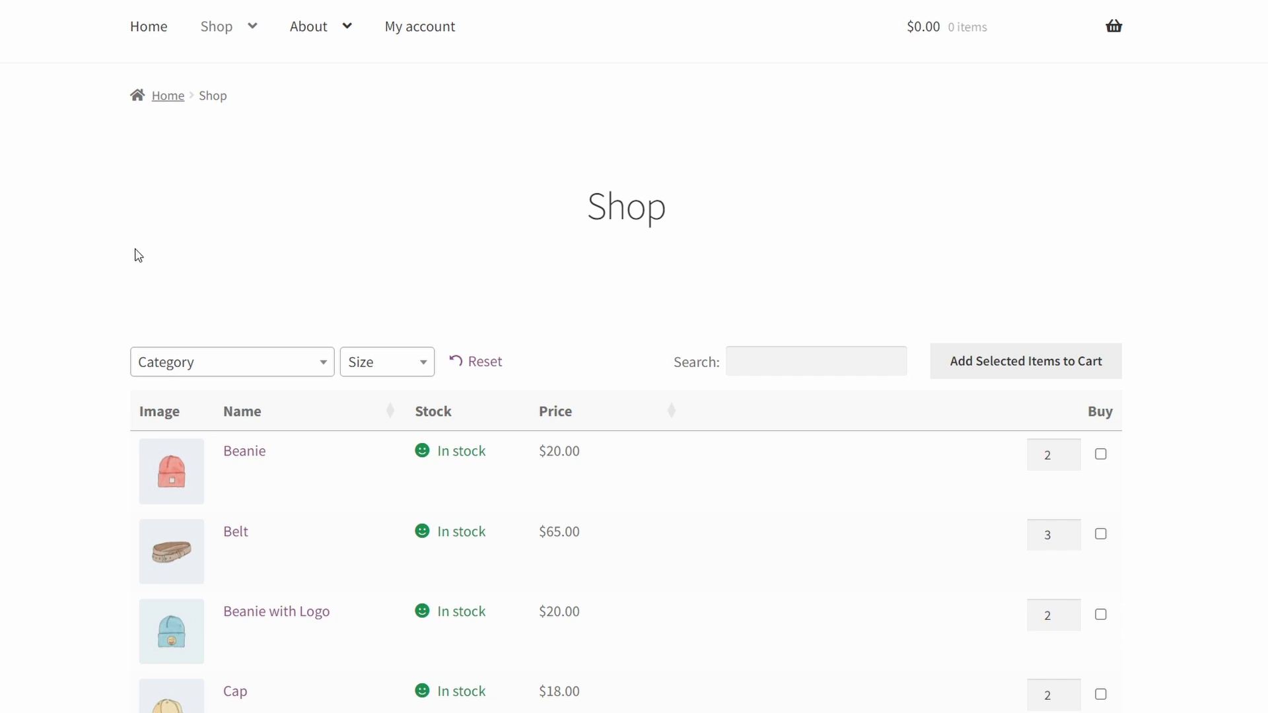
pyautogui.scroll(-2, 439, 271)
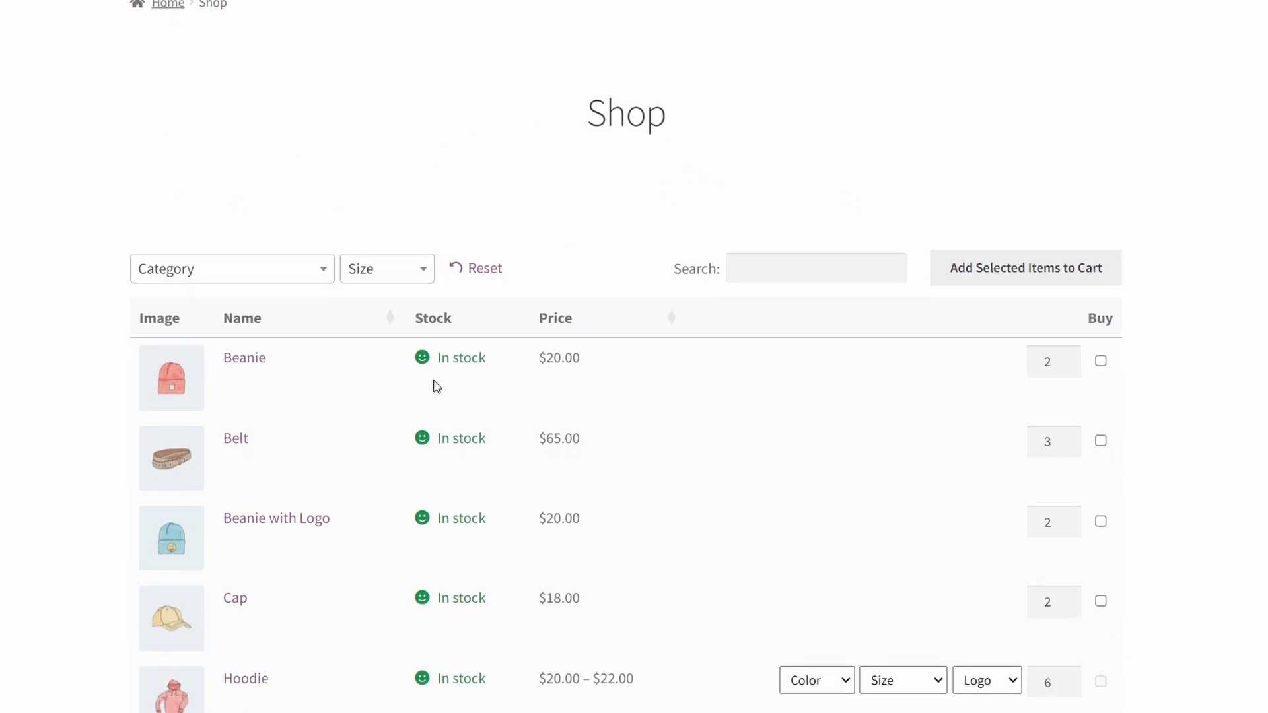
pyautogui.scroll(-2, 702, 430)
pyautogui.scroll(-1, 704, 430)
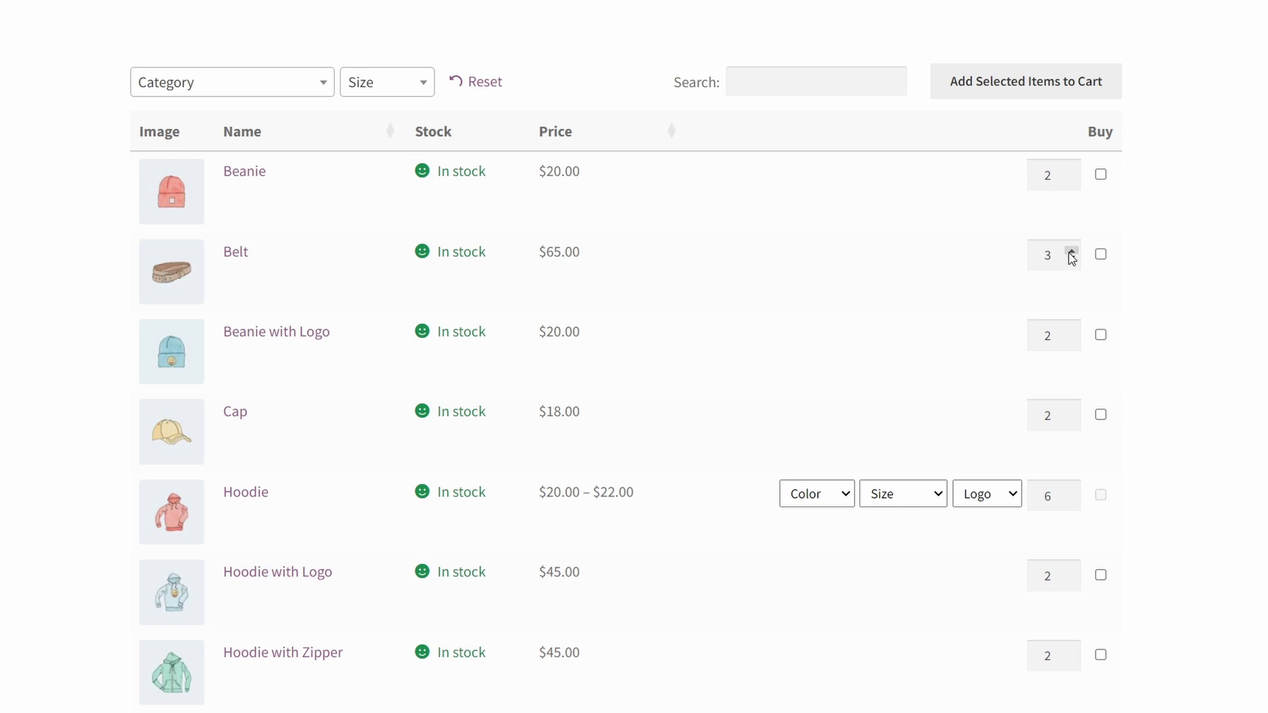
pyautogui.doubleClick(1071, 172)
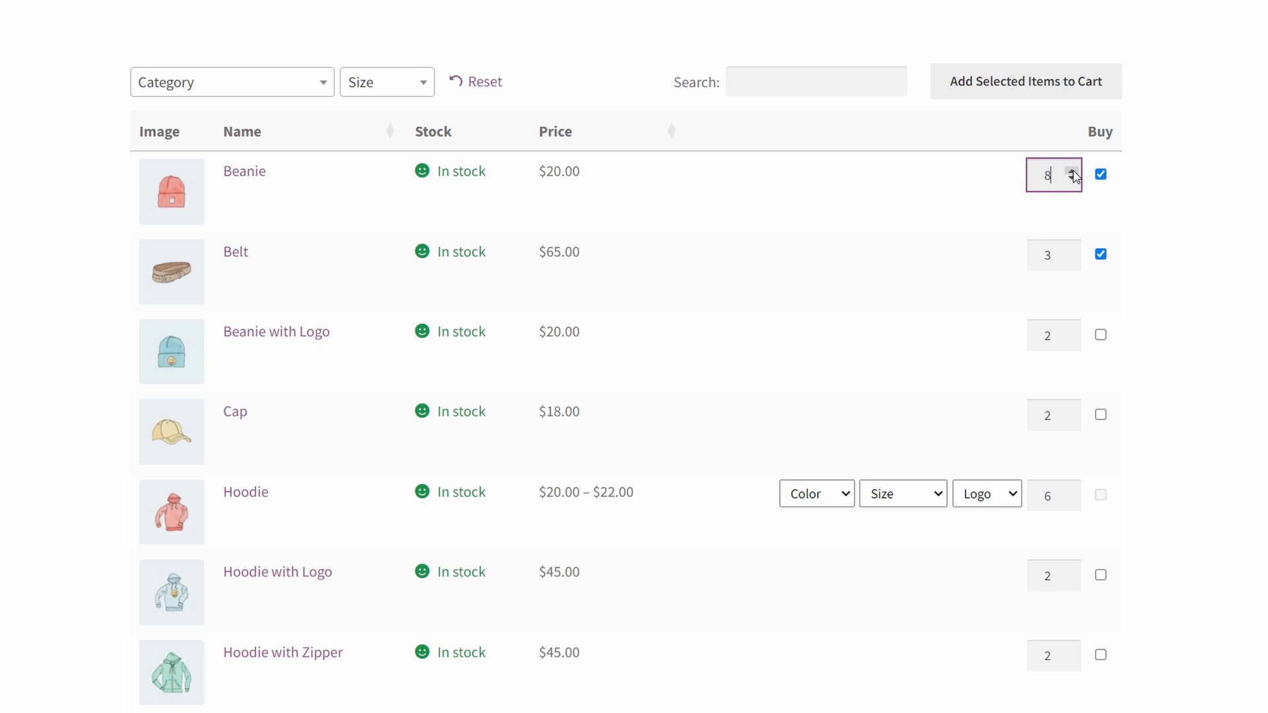
# Add the selected 8 Beanies and 3 Belts to the basket together, then go to the basket.
pyautogui.scroll(2, 1079, 244)
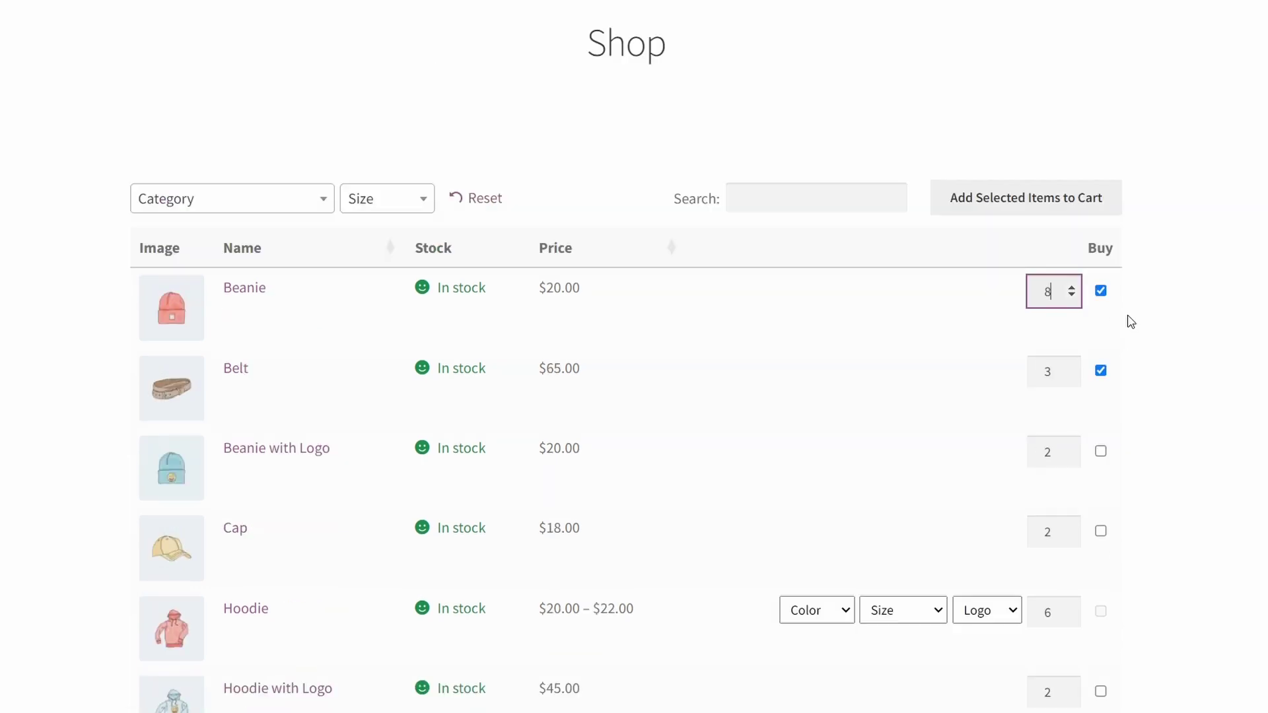
pyautogui.click(1031, 204)
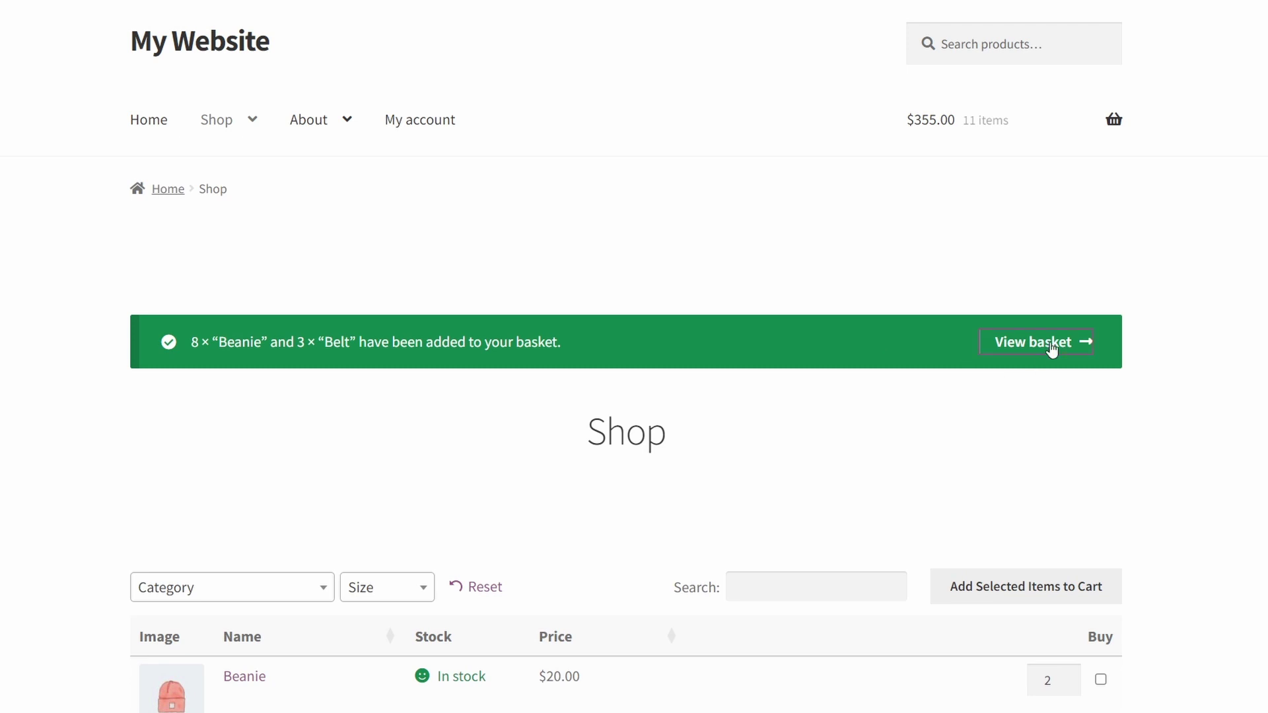
pyautogui.click(1051, 349)
# Scroll through the basket to check 8 Beanies, 3 Belts, the $355.00 subtotal and $20.00 flat-rate shipping.
pyautogui.scroll(-3, 863, 275)
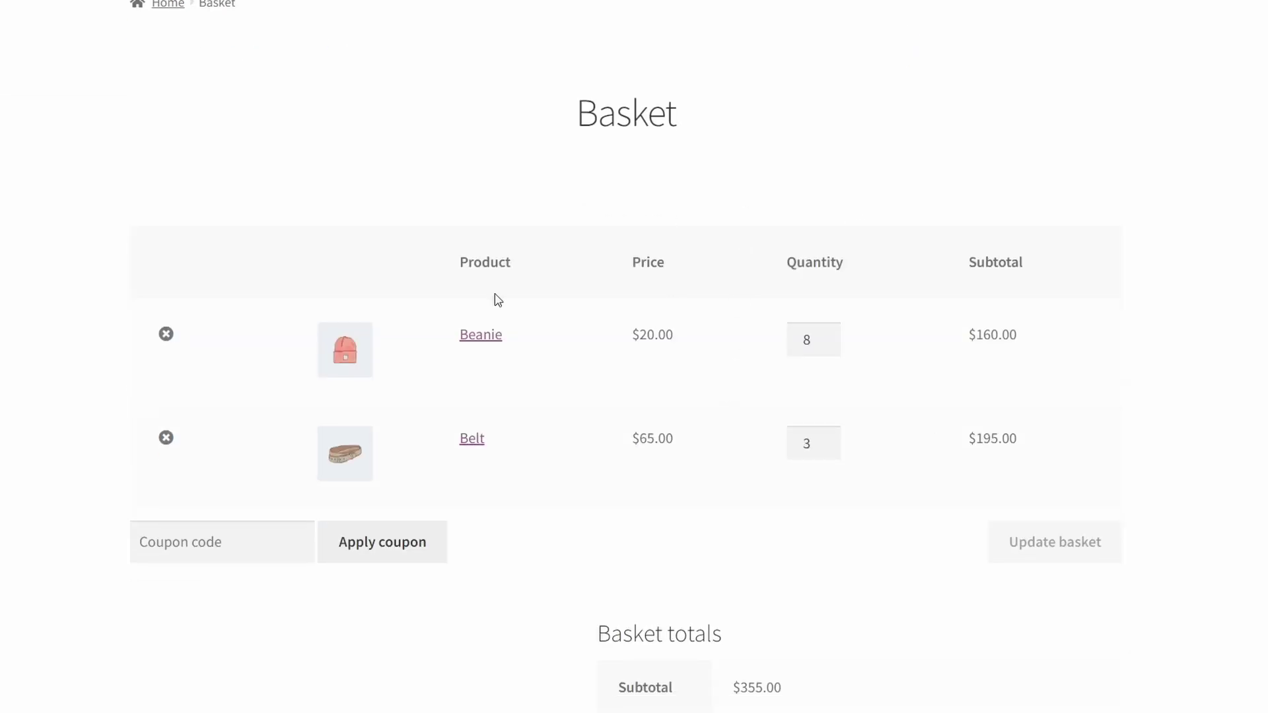
pyautogui.scroll(-2, 694, 354)
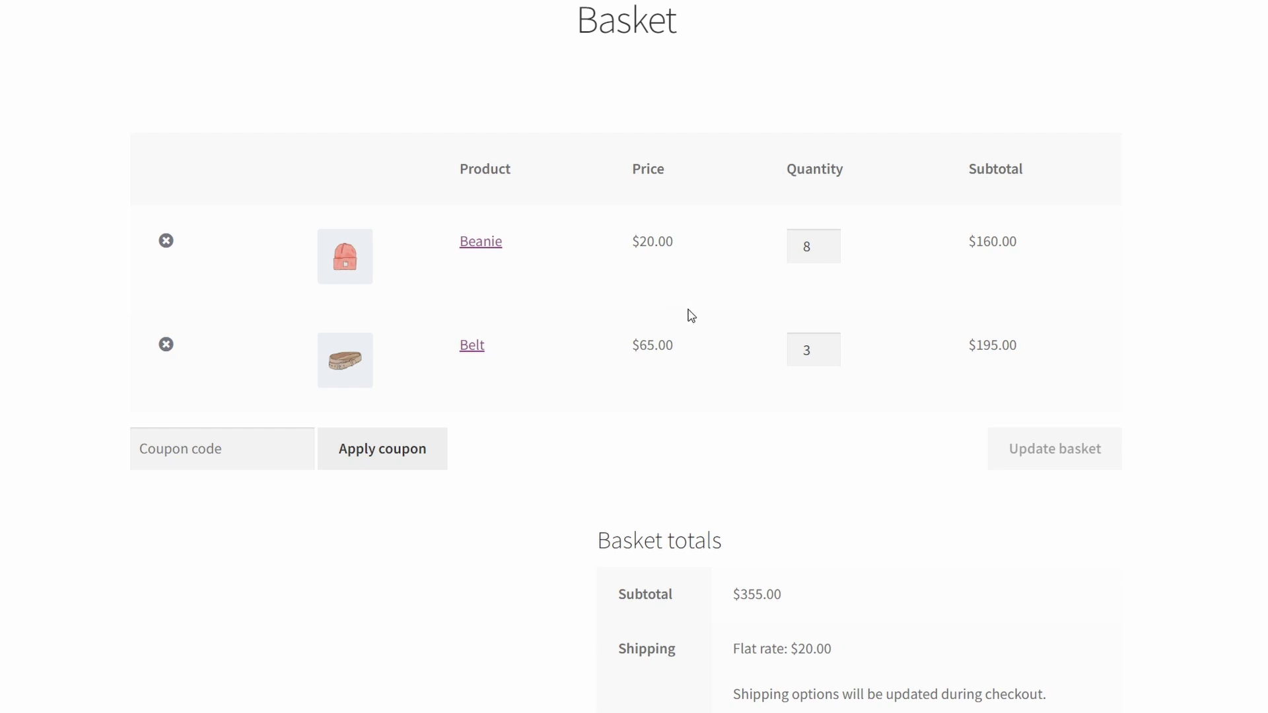
pyautogui.scroll(2, 692, 316)
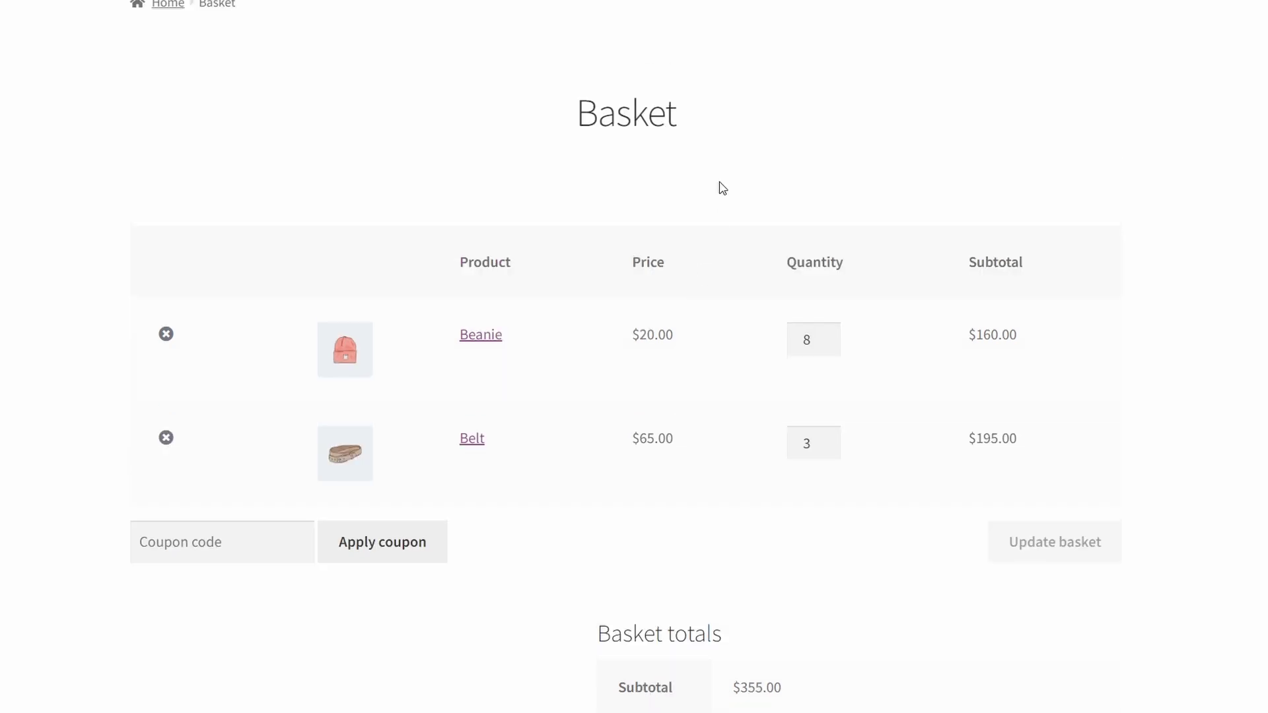